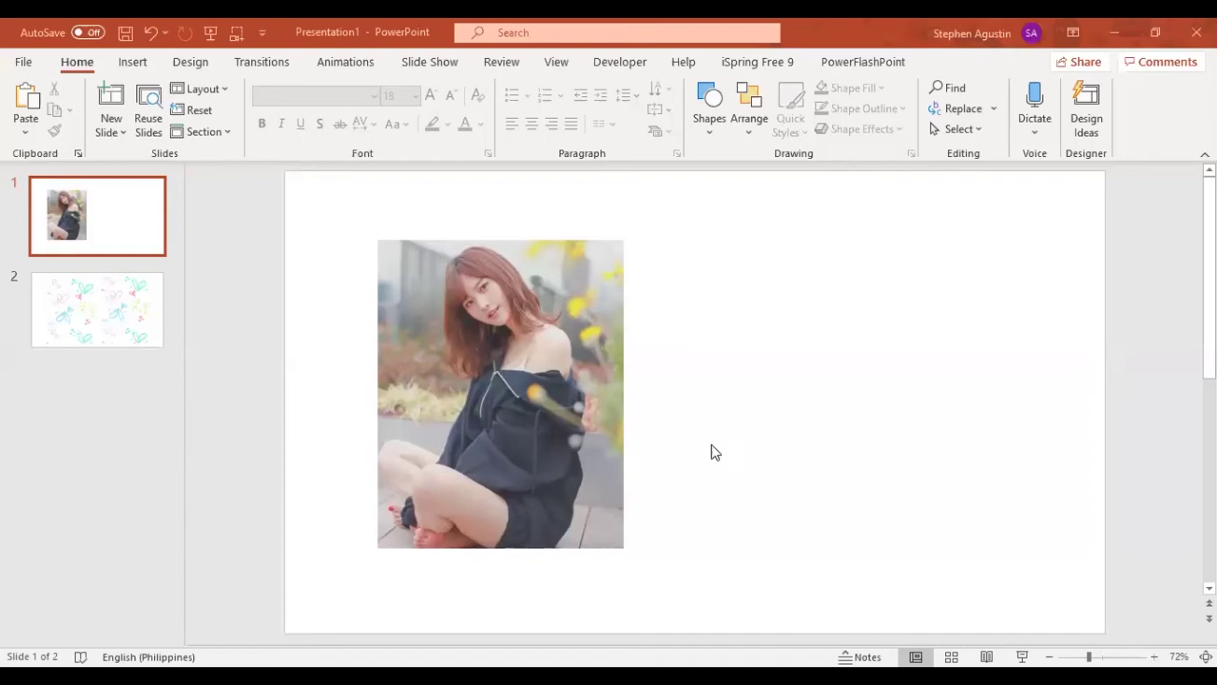
# - Draw a rectangle to the right of the photo
pyautogui.click(720, 132)
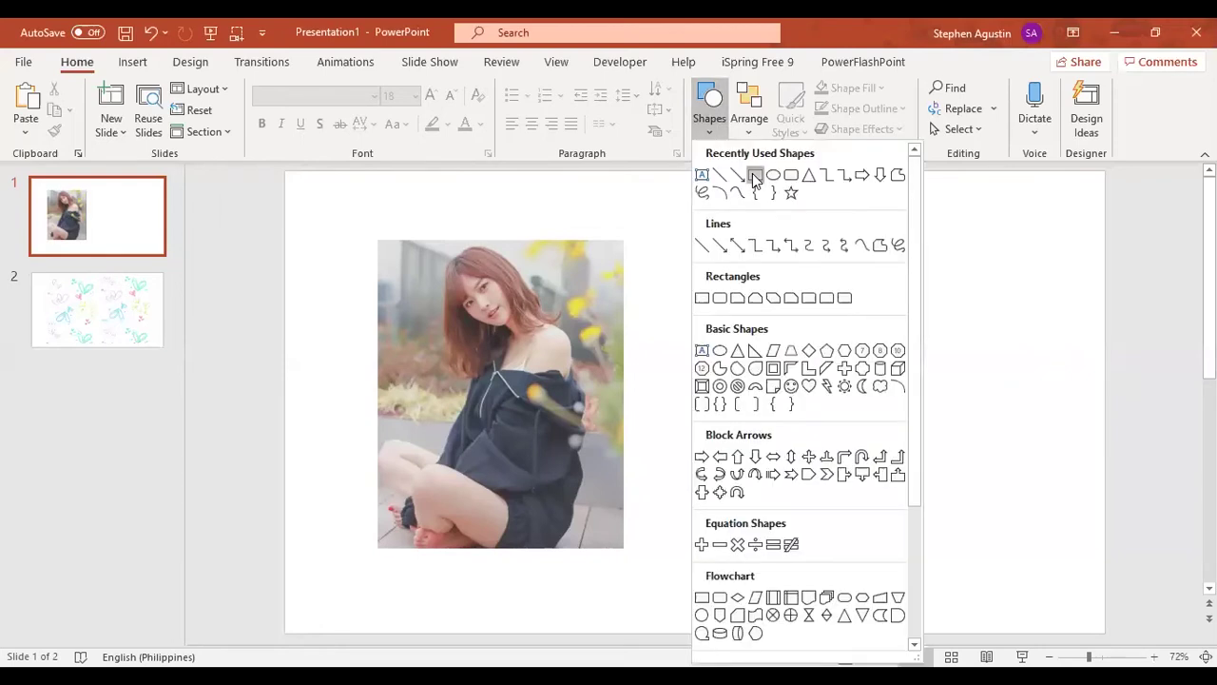
pyautogui.click(755, 181)
pyautogui.moveTo(714, 239); pyautogui.dragTo(829, 388)
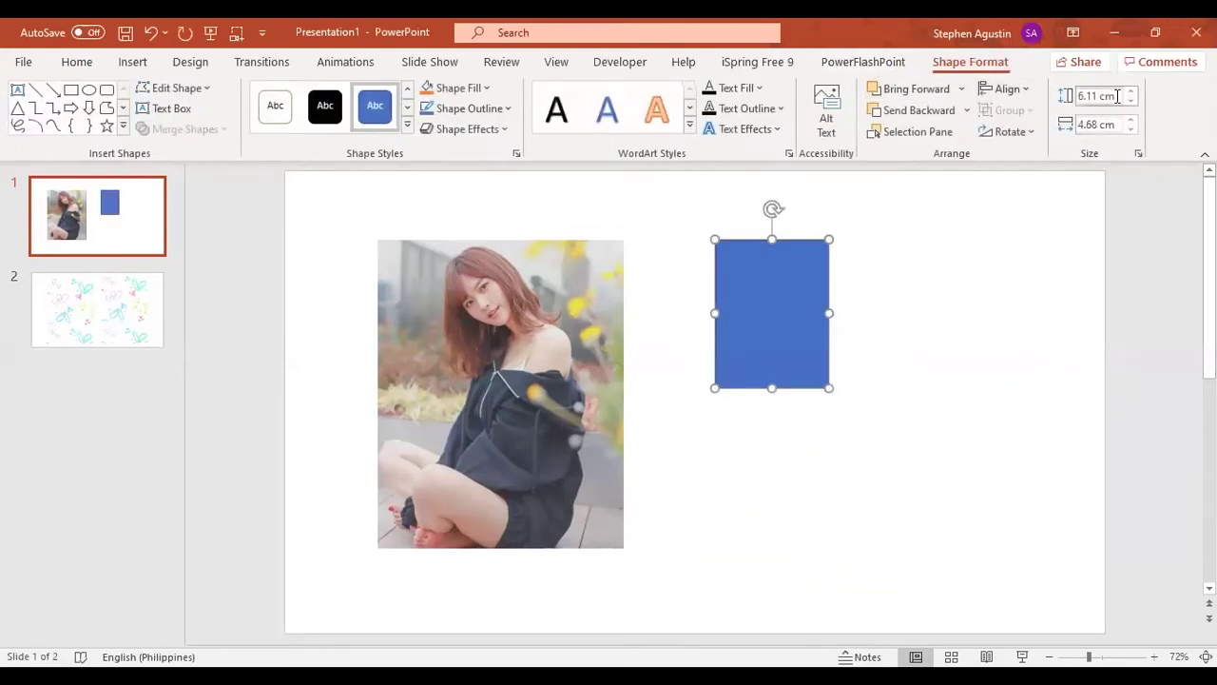
# - Resize the rectangle to 6.26 cm tall by 5.15 cm wide
pyautogui.click(1117, 96)
pyautogui.press('BackSpace')
pyautogui.write('65')
pyautogui.click(1085, 124)
pyautogui.click(1085, 125)
pyautogui.press('BackSpace')
pyautogui.write('5')
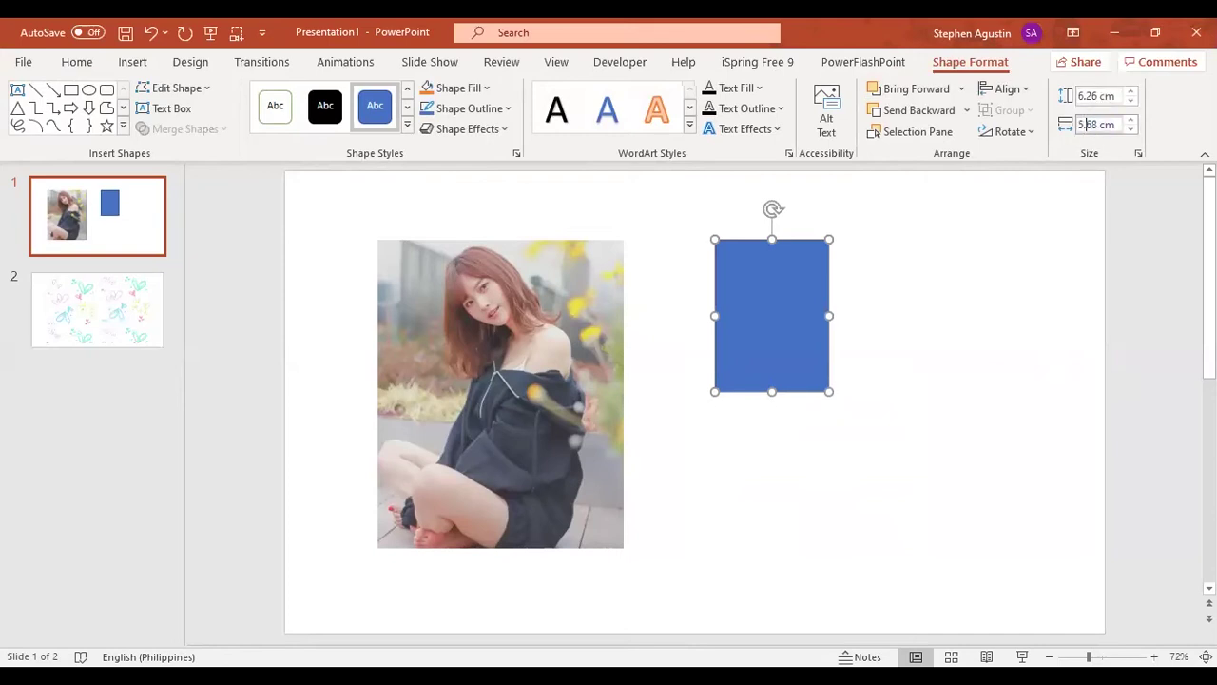
pyautogui.press('Delete')
pyautogui.press('Delete')
pyautogui.press('Delete')
pyautogui.write('.15')
pyautogui.press('Return')
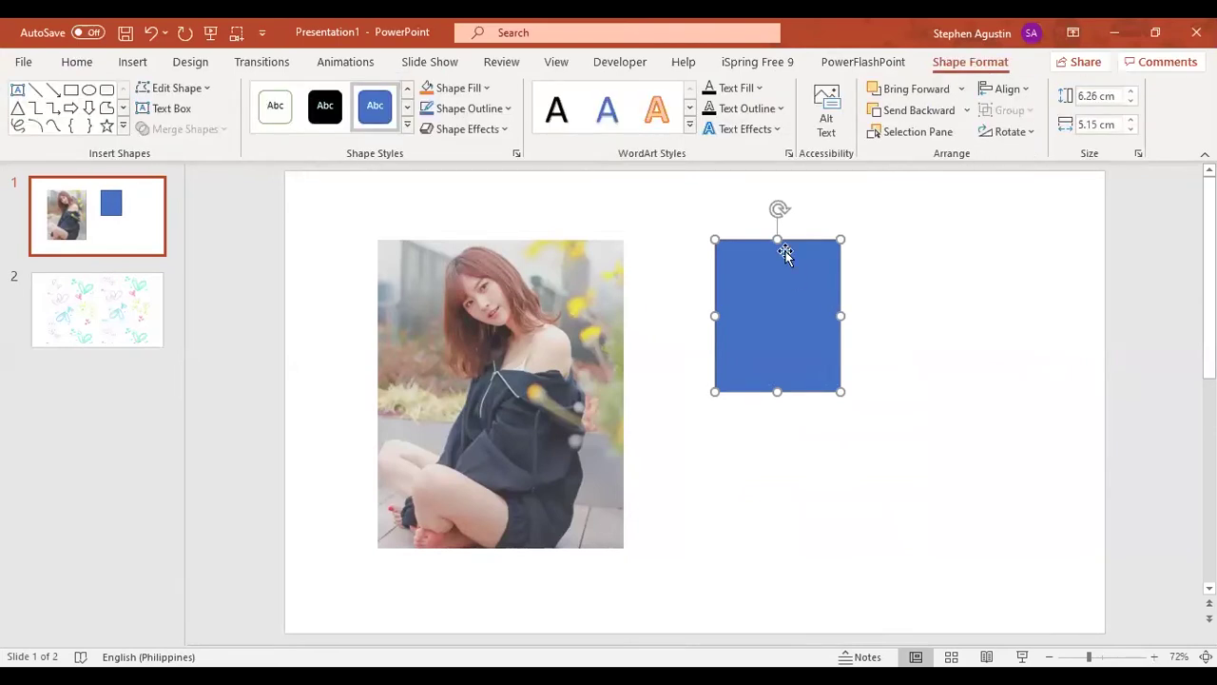
# - Draw a small oval to the right of the rectangle
pyautogui.click(124, 67)
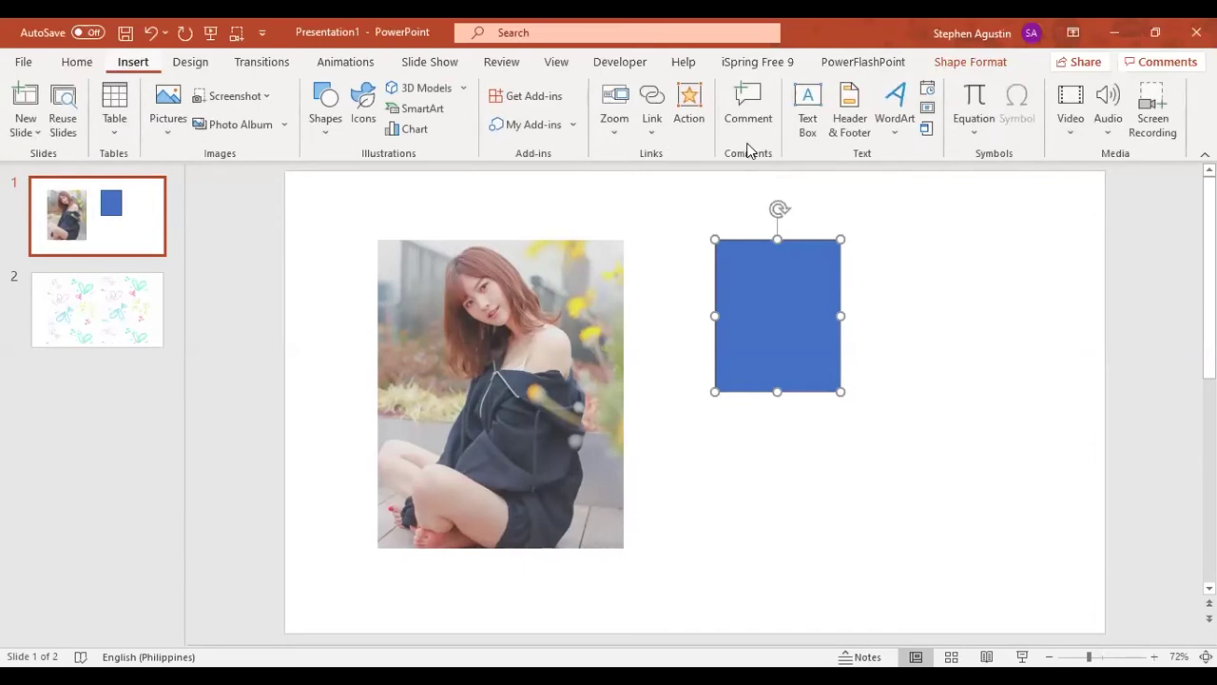
pyautogui.click(337, 138)
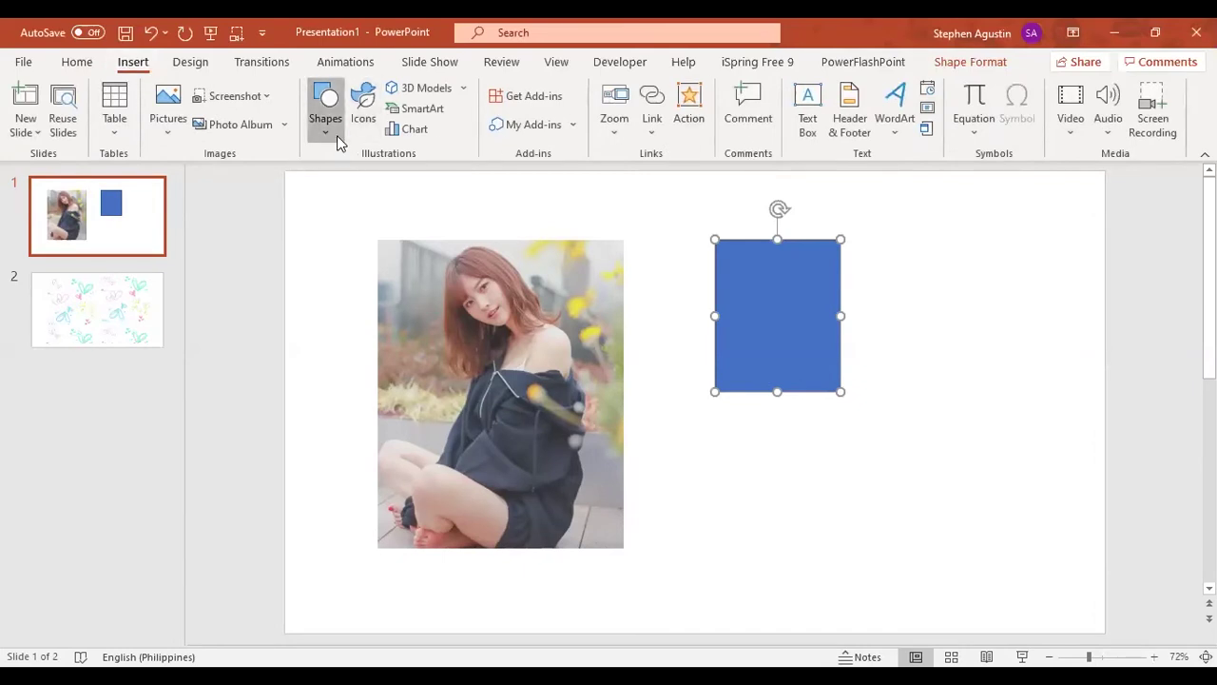
pyautogui.click(346, 352)
pyautogui.moveTo(933, 242); pyautogui.dragTo(971, 278)
# - Set the oval's height and width to 1.5 cm, making a circle
pyautogui.click(1093, 95)
pyautogui.click(1093, 95)
pyautogui.press('Return')
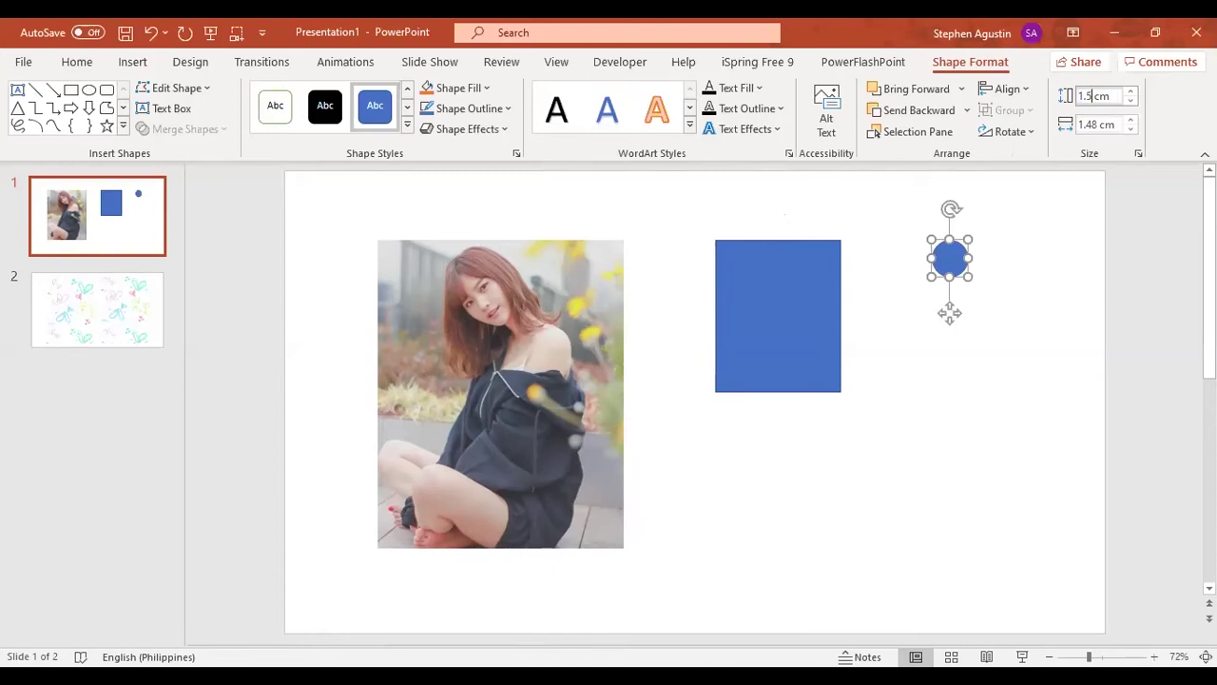
pyautogui.click(1093, 122)
pyautogui.click(1101, 96)
pyautogui.press('Down')
pyautogui.click(1094, 95)
pyautogui.press('BackSpace')
pyautogui.write('50')
pyautogui.click(1096, 121)
pyautogui.press('BackSpace')
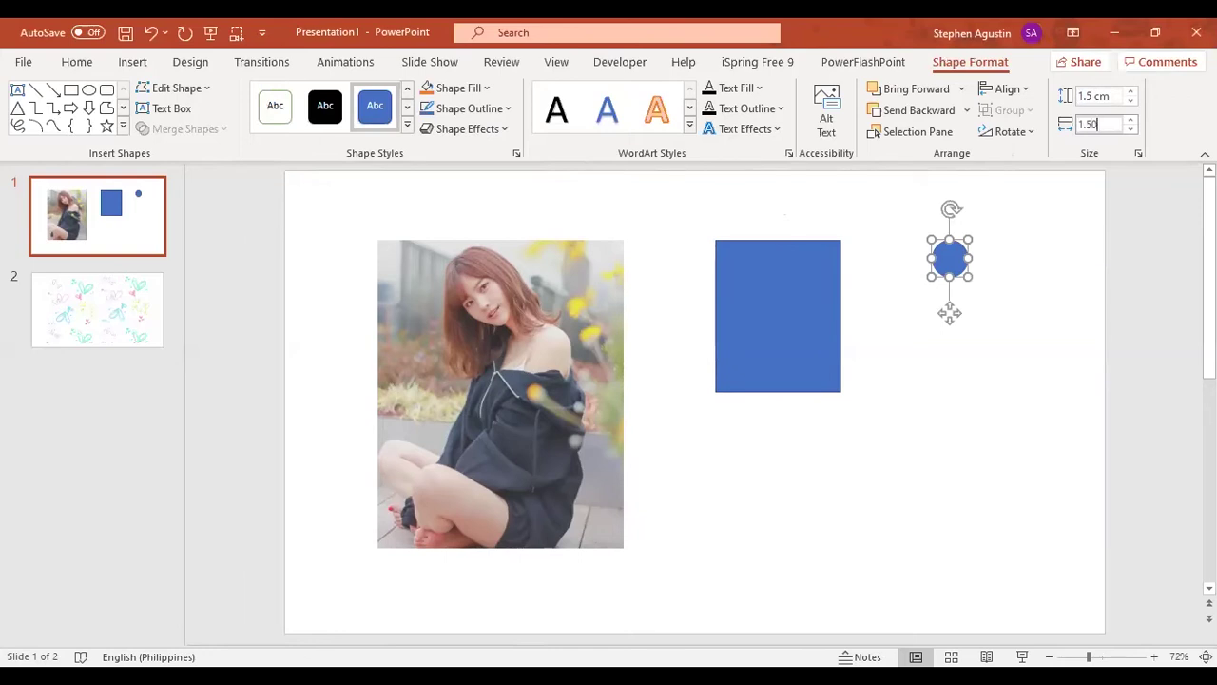
pyautogui.press('Return')
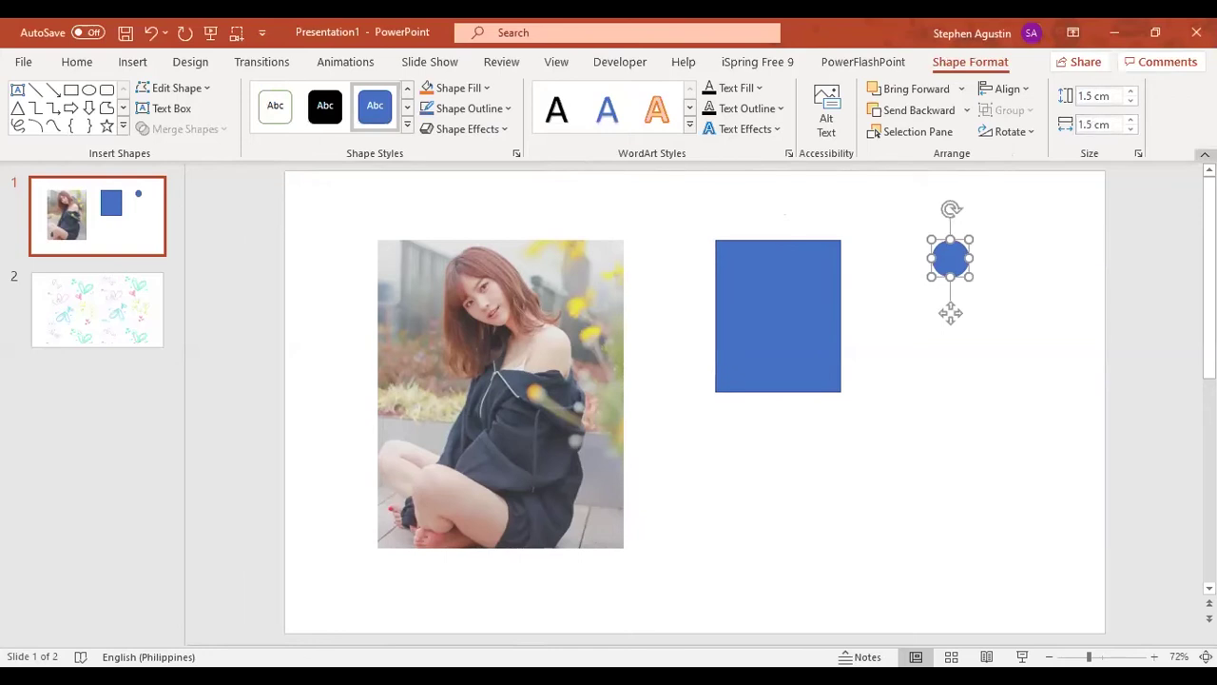
# - Place the circle on the rectangle's bottom edge, centred horizontally
pyautogui.moveTo(951, 312); pyautogui.dragTo(779, 447)
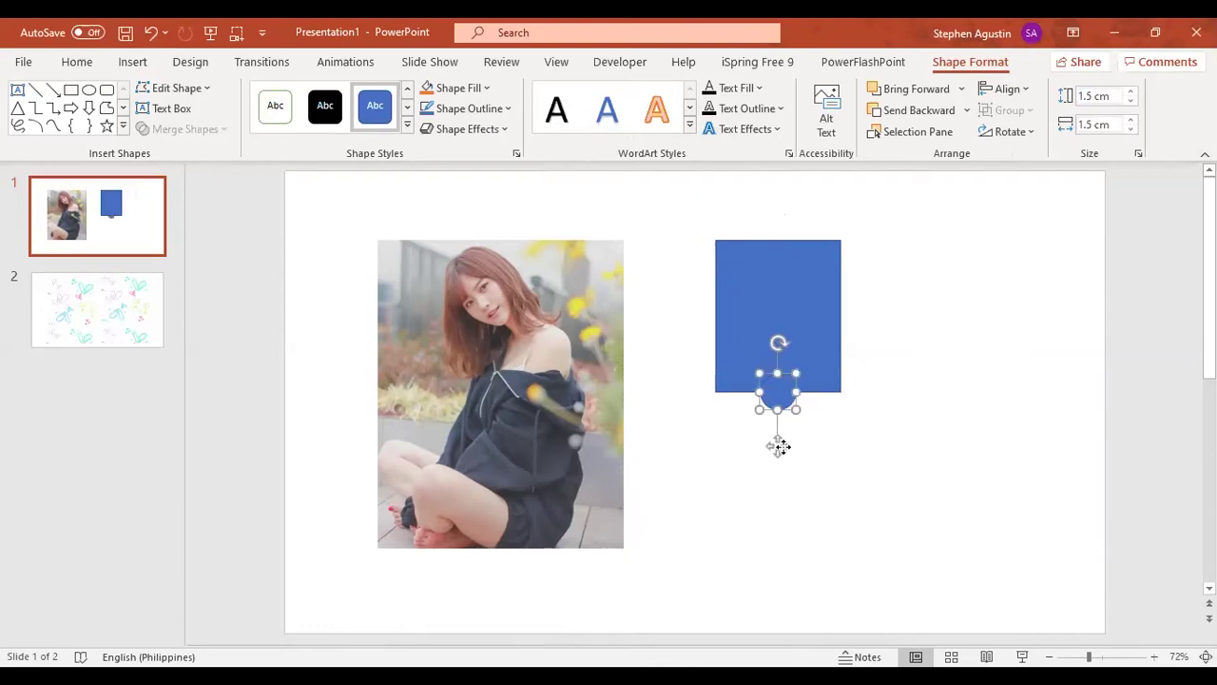
pyautogui.keyDown('shift'); pyautogui.click(819, 254); pyautogui.keyUp('shift')
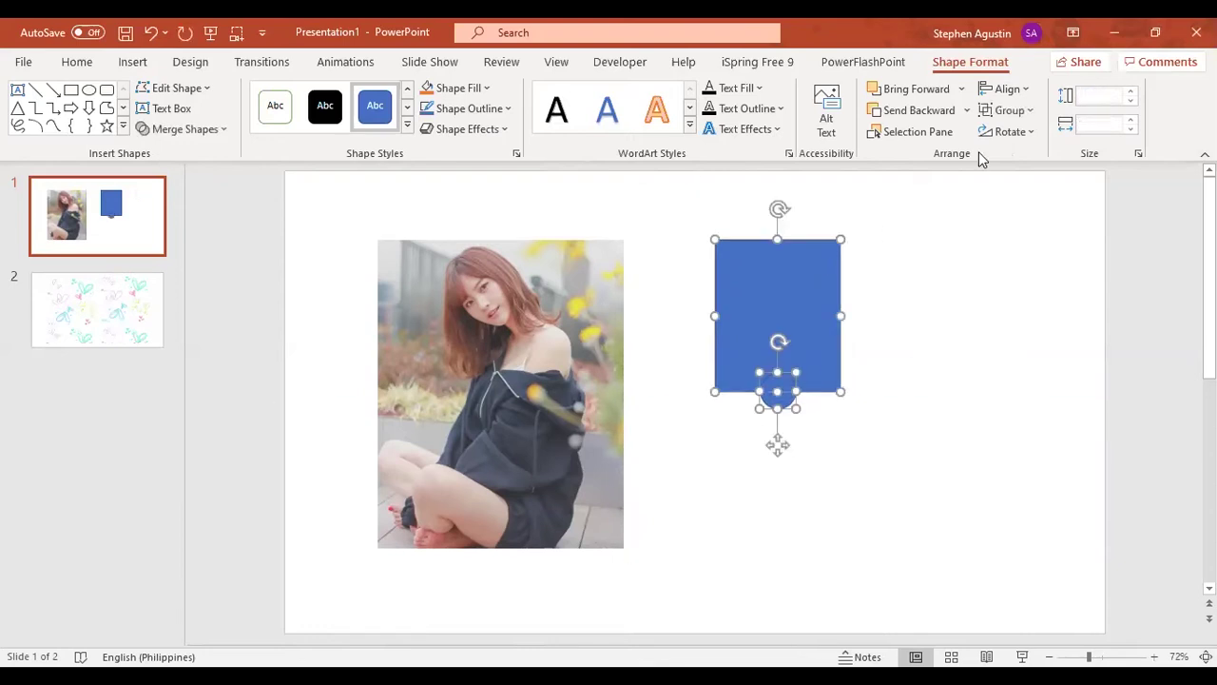
pyautogui.click(1017, 93)
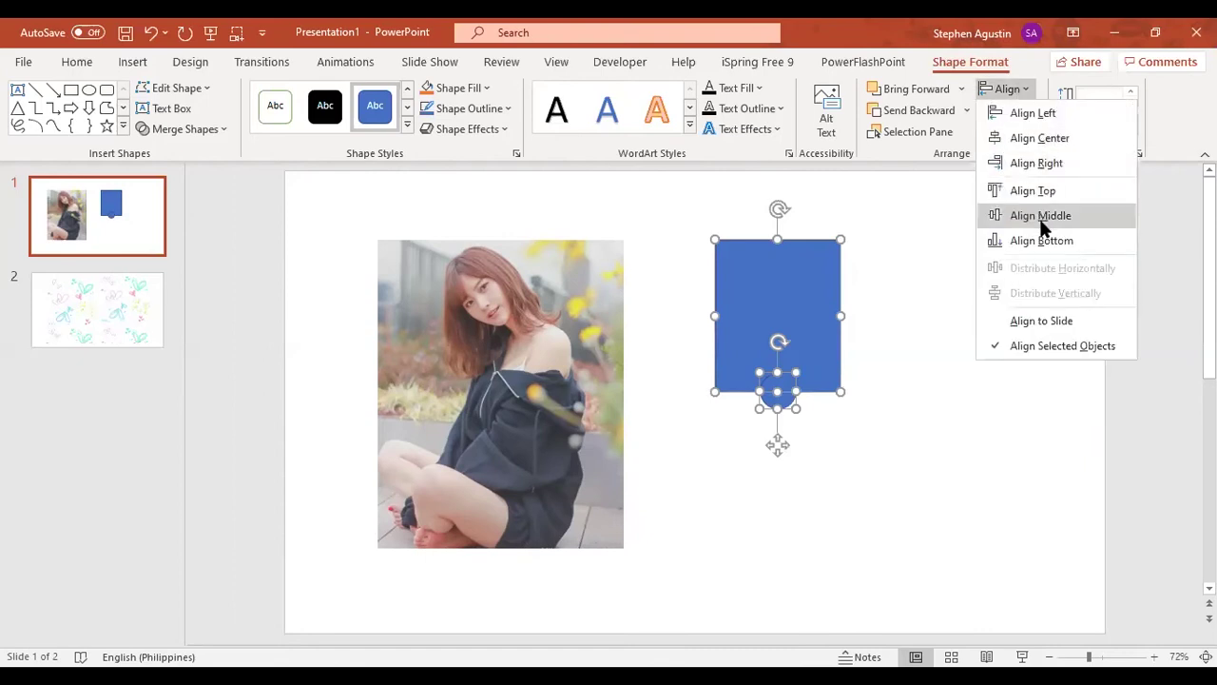
pyautogui.click(1040, 139)
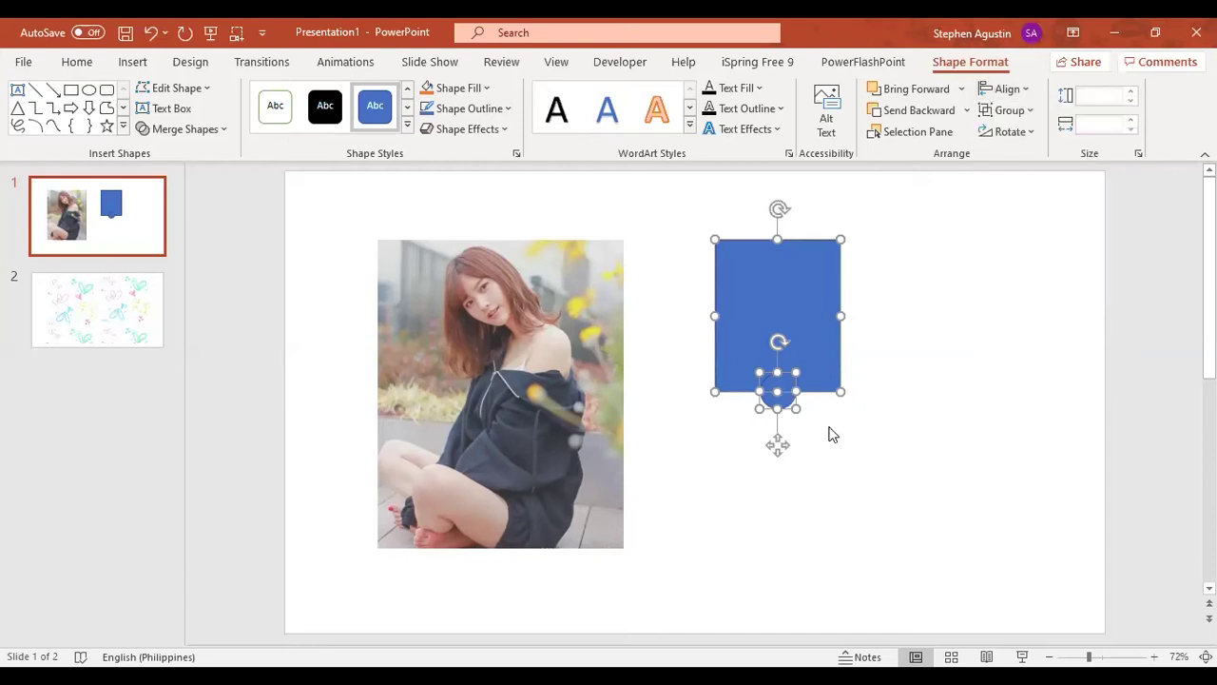
pyautogui.click(830, 434)
# - Copy the circle onto the rectangle's right edge, centred vertically
pyautogui.click(775, 399)
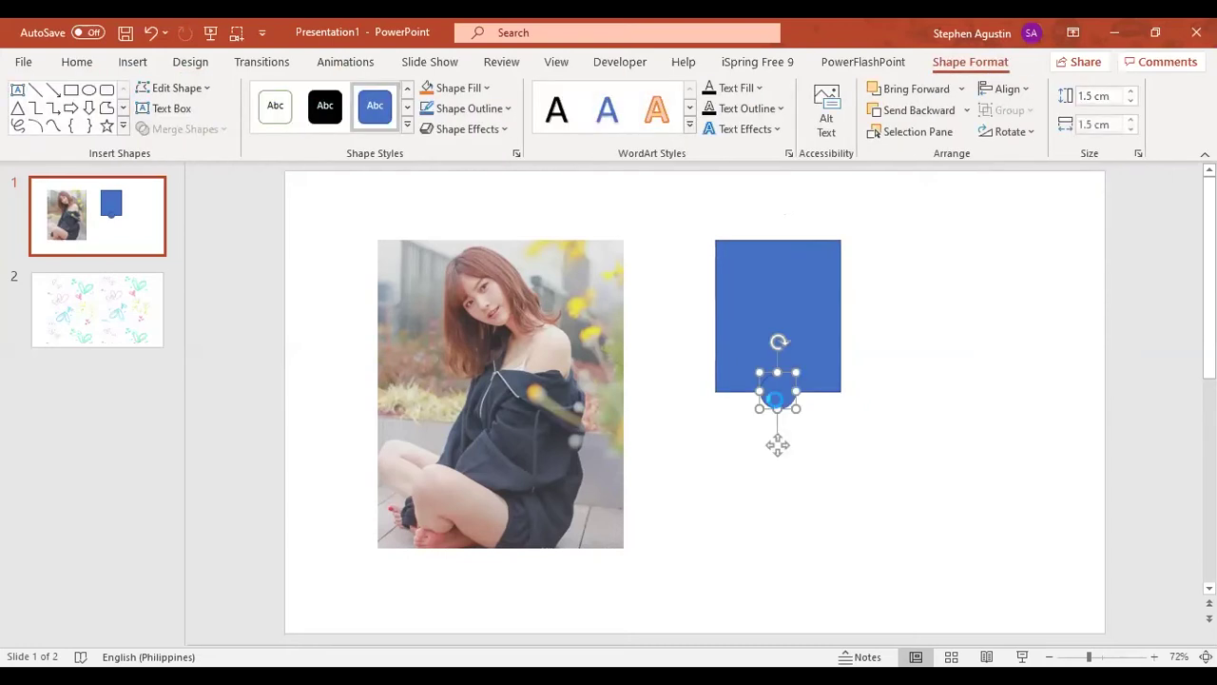
pyautogui.keyDown('ctrl'); pyautogui.moveTo(776, 401); pyautogui.dragTo(842, 319); pyautogui.keyUp('ctrl')
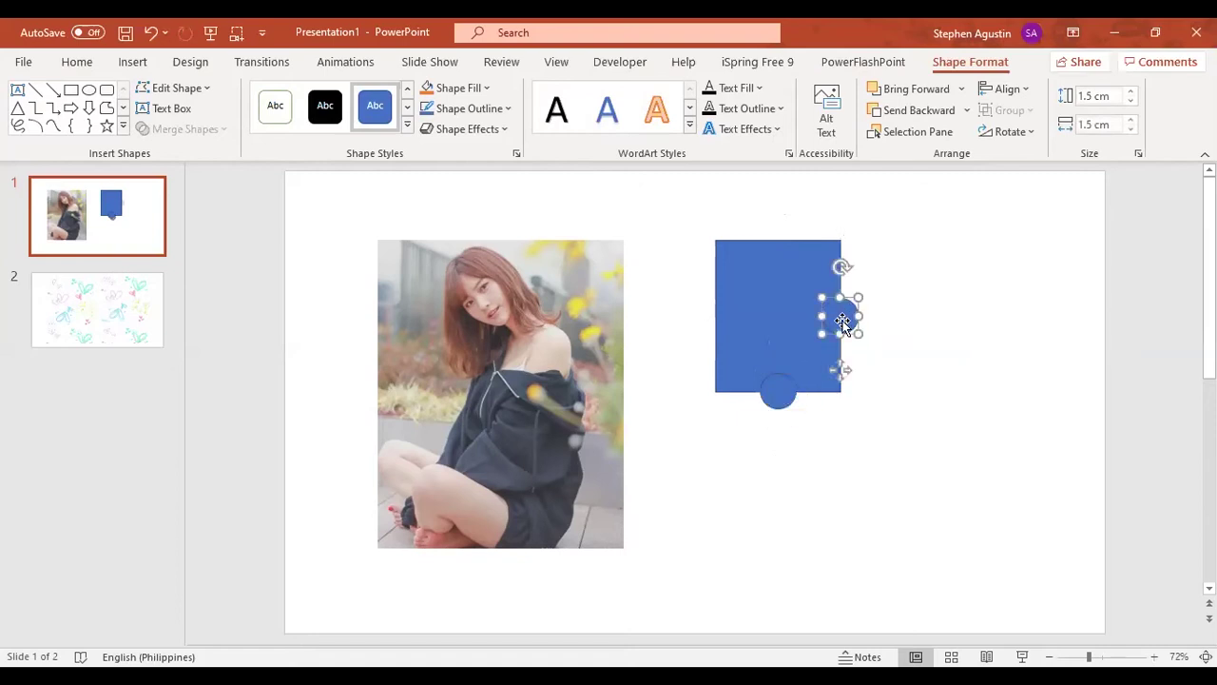
pyautogui.keyDown('shift'); pyautogui.click(780, 286); pyautogui.keyUp('shift')
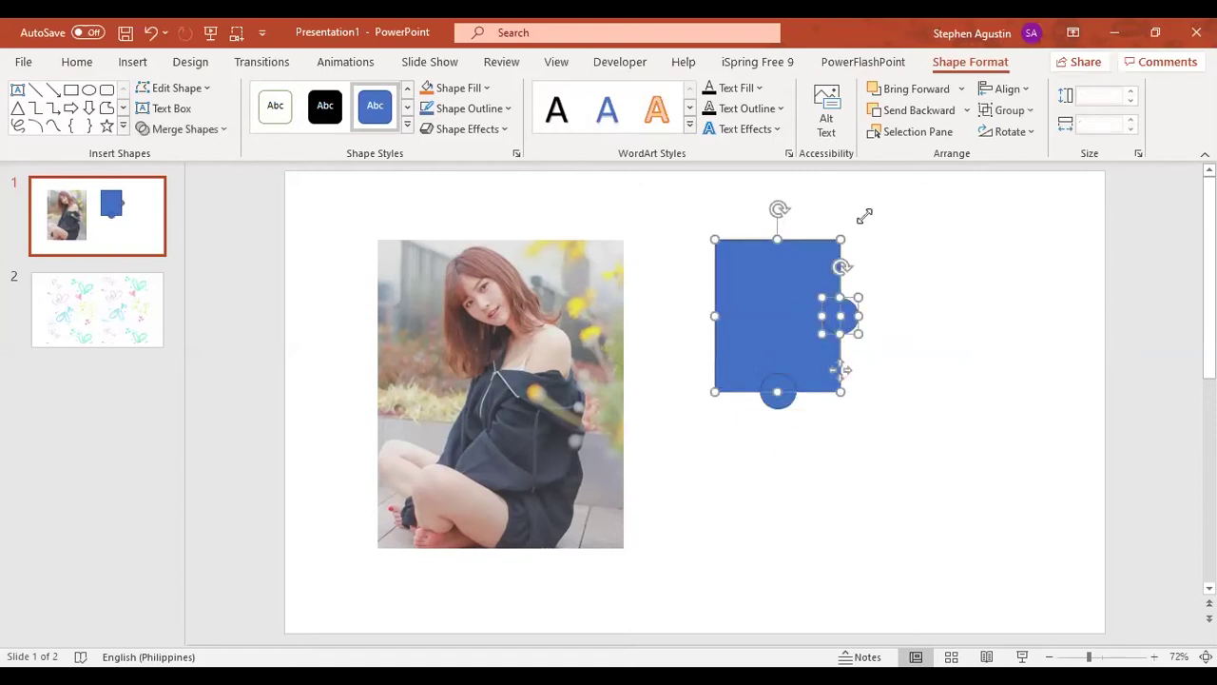
pyautogui.click(1009, 89)
pyautogui.click(1059, 216)
pyautogui.click(992, 348)
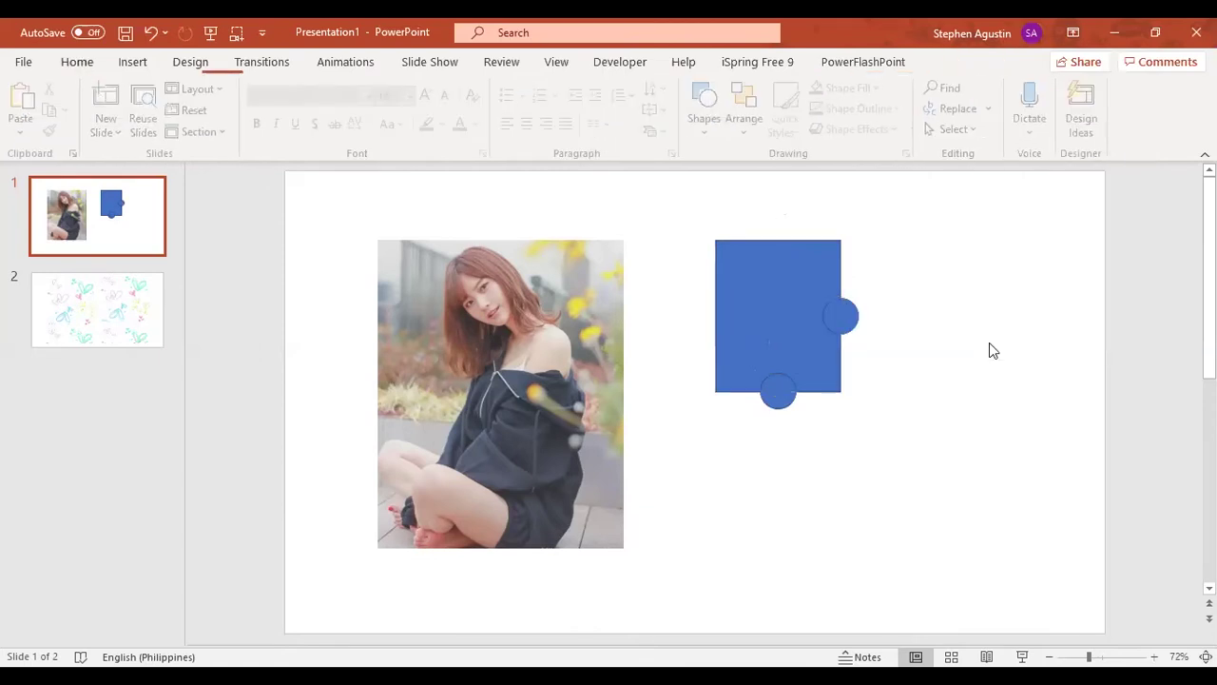
# - Union the rectangle with the bottom circle to form a tab
pyautogui.click(782, 315)
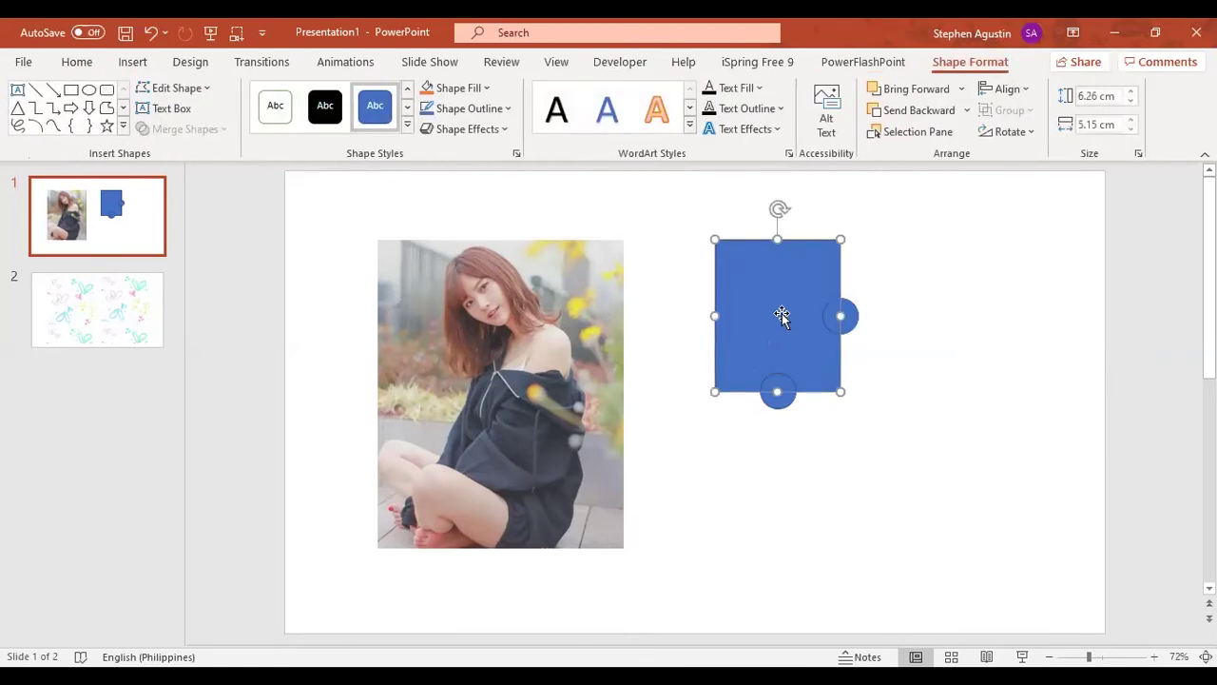
pyautogui.keyDown('shift'); pyautogui.click(779, 395); pyautogui.keyUp('shift')
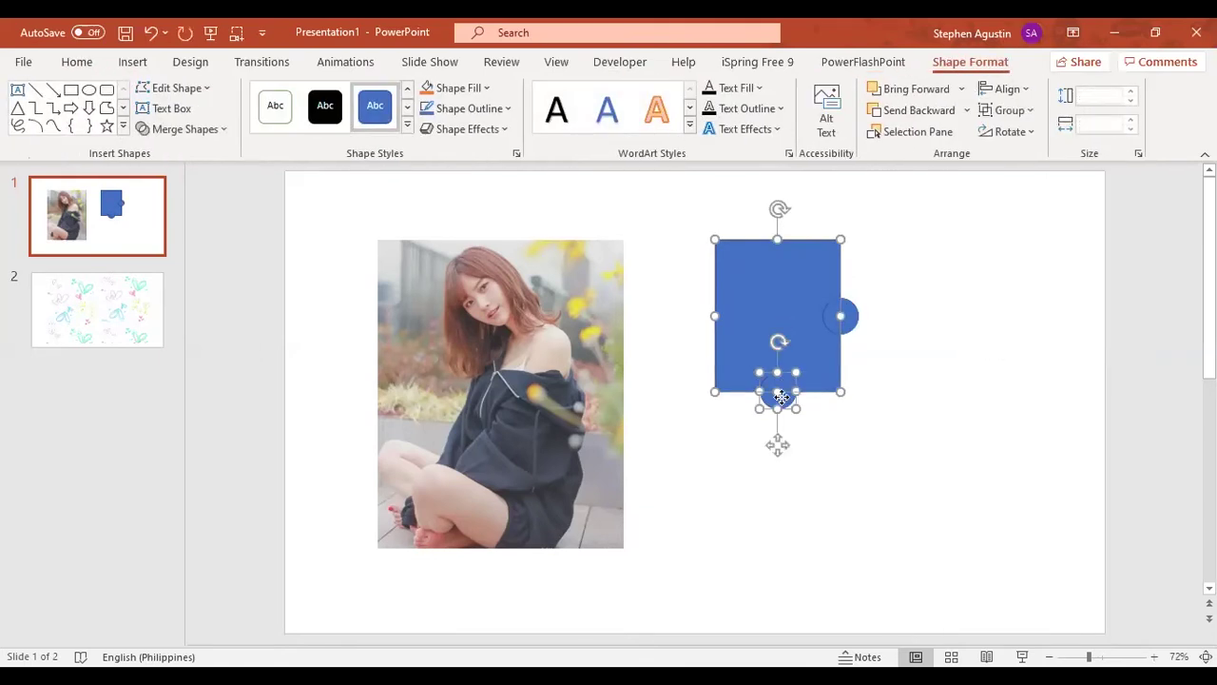
pyautogui.click(196, 128)
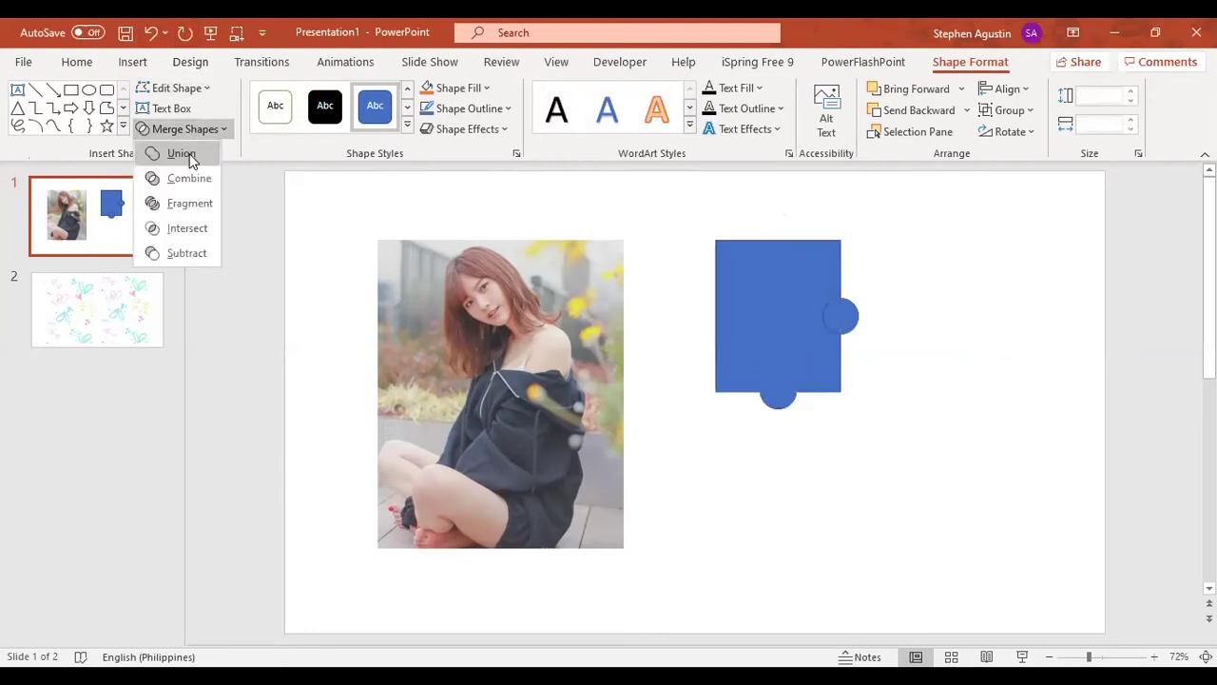
pyautogui.click(189, 158)
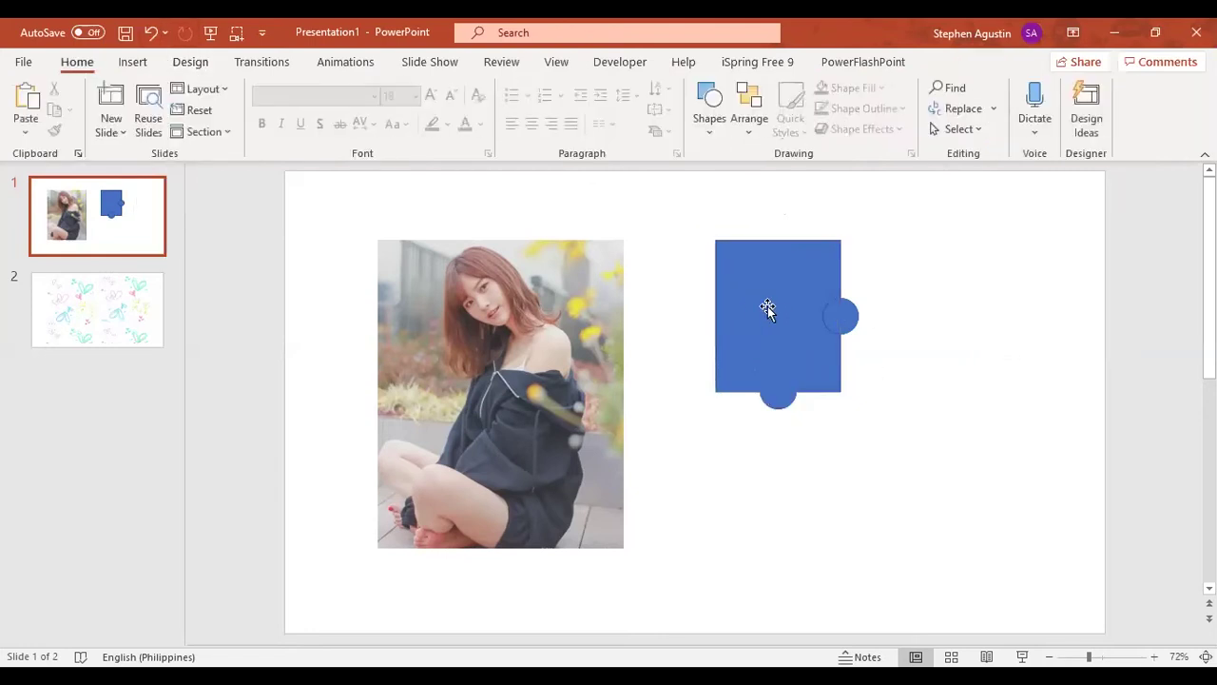
# - Subtract the right-edge circle from the piece, leaving a round notch
pyautogui.click(767, 307)
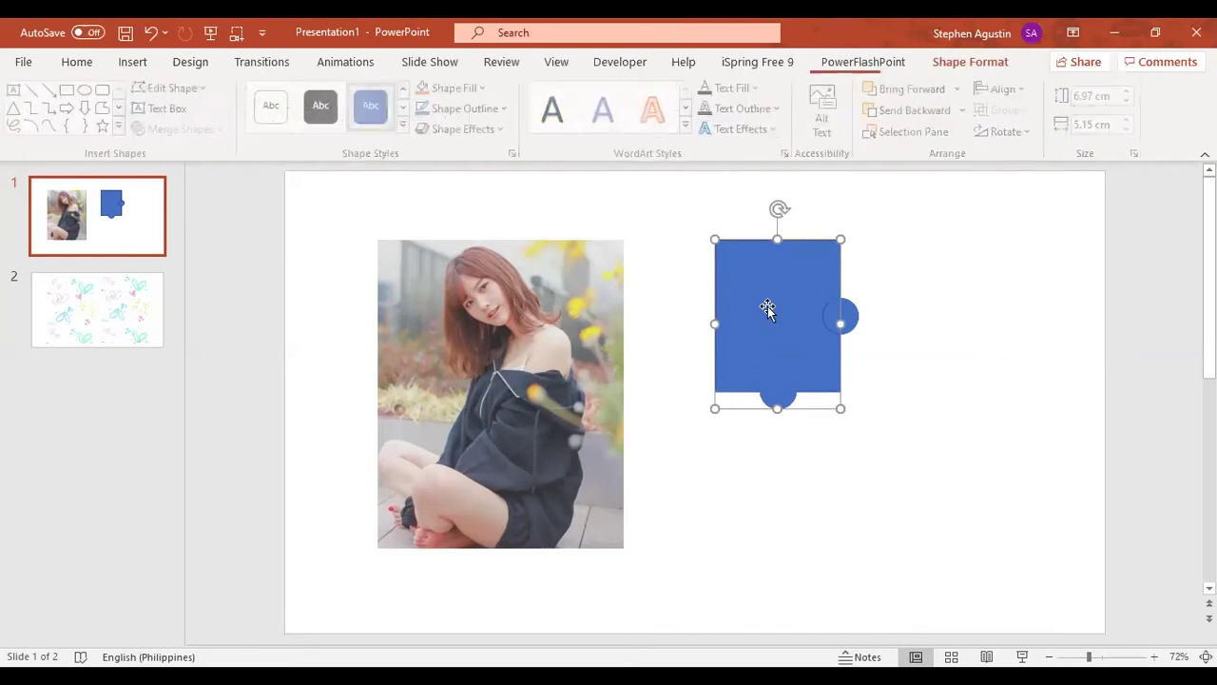
pyautogui.keyDown('shift'); pyautogui.click(856, 321); pyautogui.keyUp('shift')
pyautogui.click(190, 128)
pyautogui.click(190, 253)
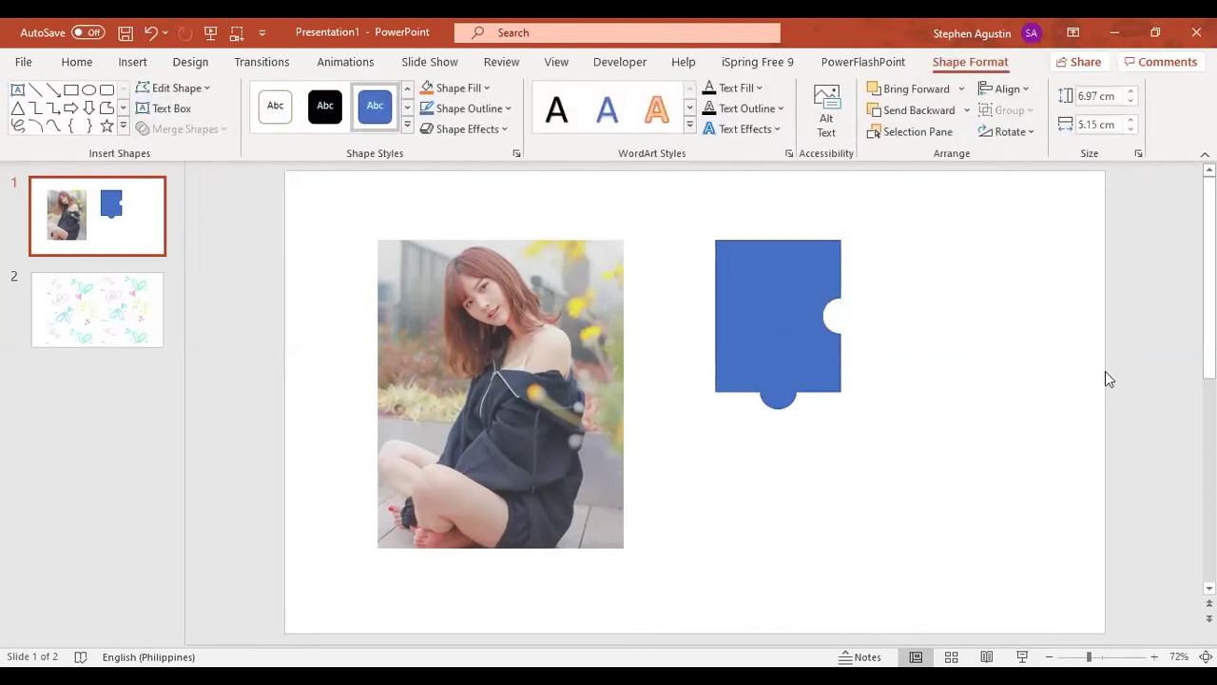
pyautogui.click(1107, 378)
pyautogui.click(133, 62)
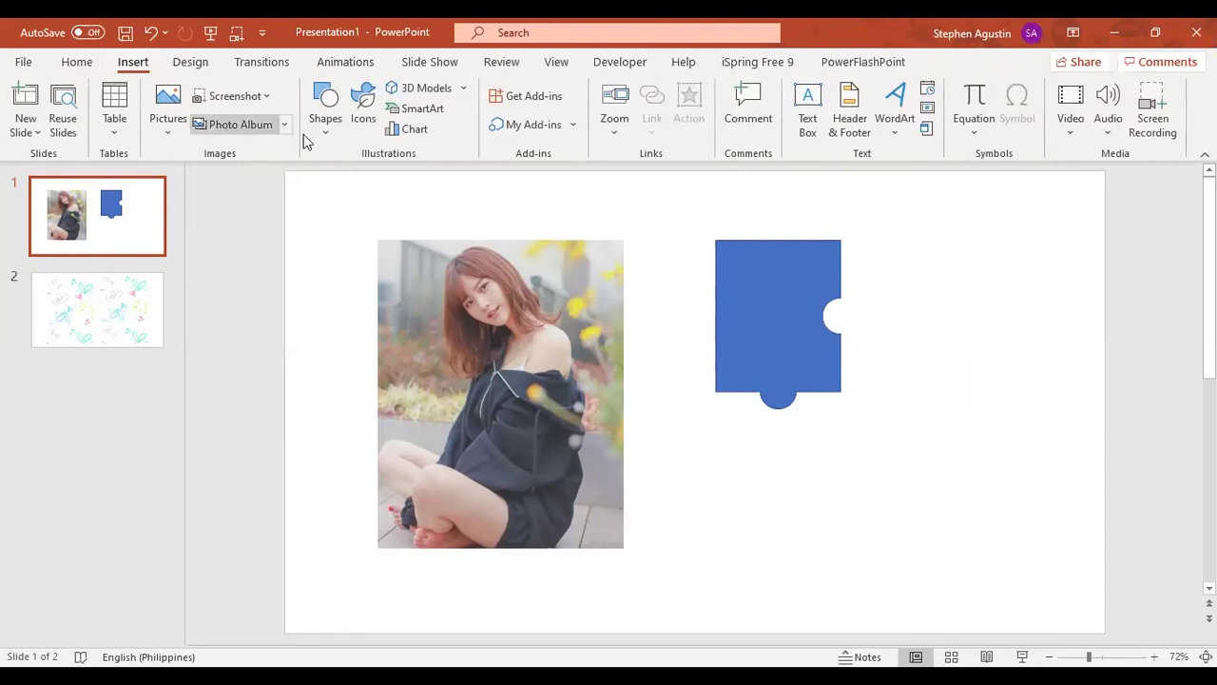
# - Draw a second rectangle sized 6.26 cm by 5.15 cm
pyautogui.click(341, 141)
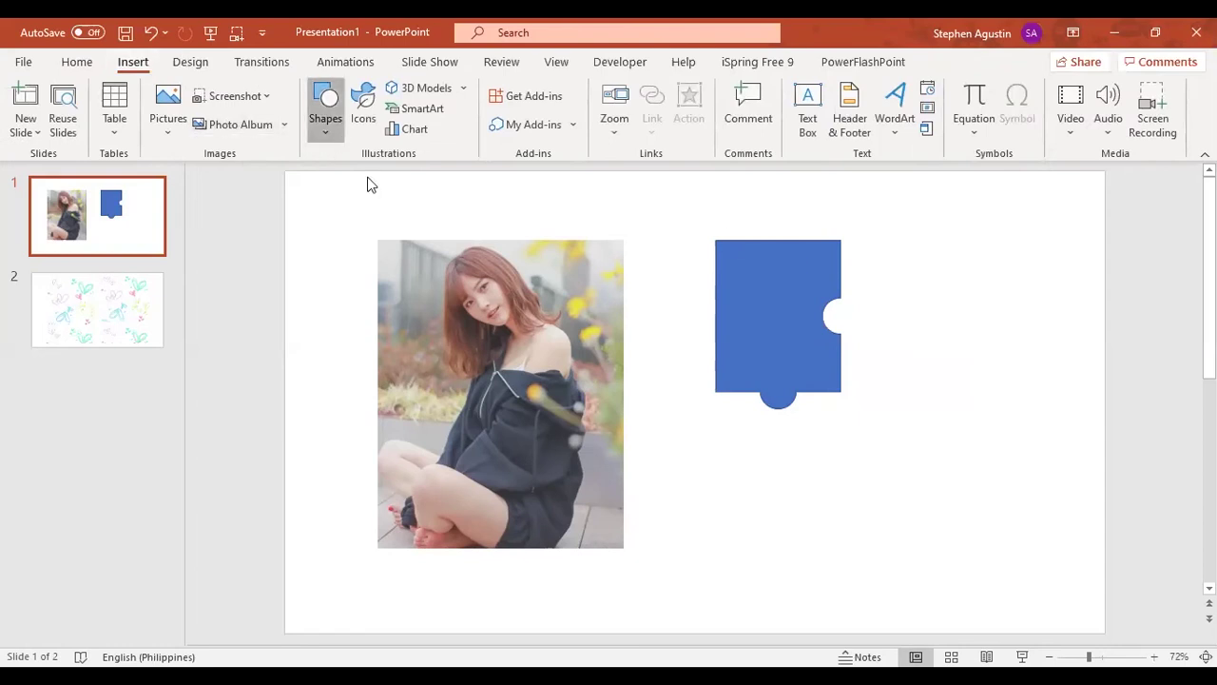
pyautogui.click(371, 180)
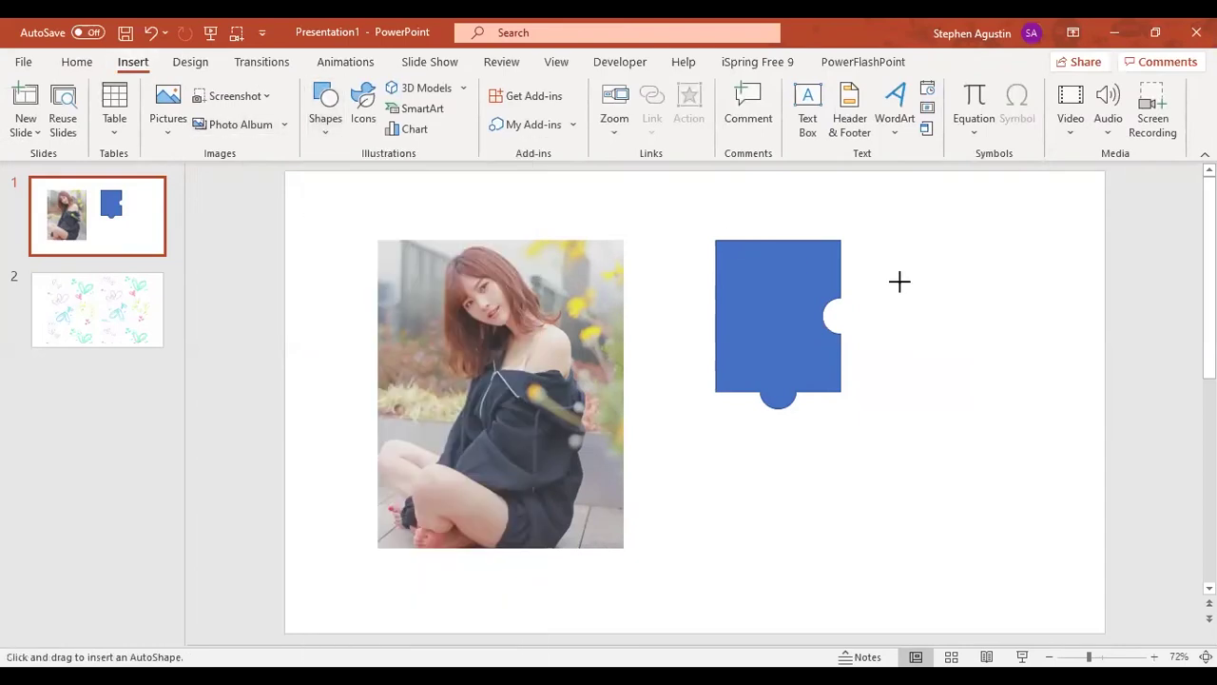
pyautogui.moveTo(899, 280); pyautogui.dragTo(1041, 451)
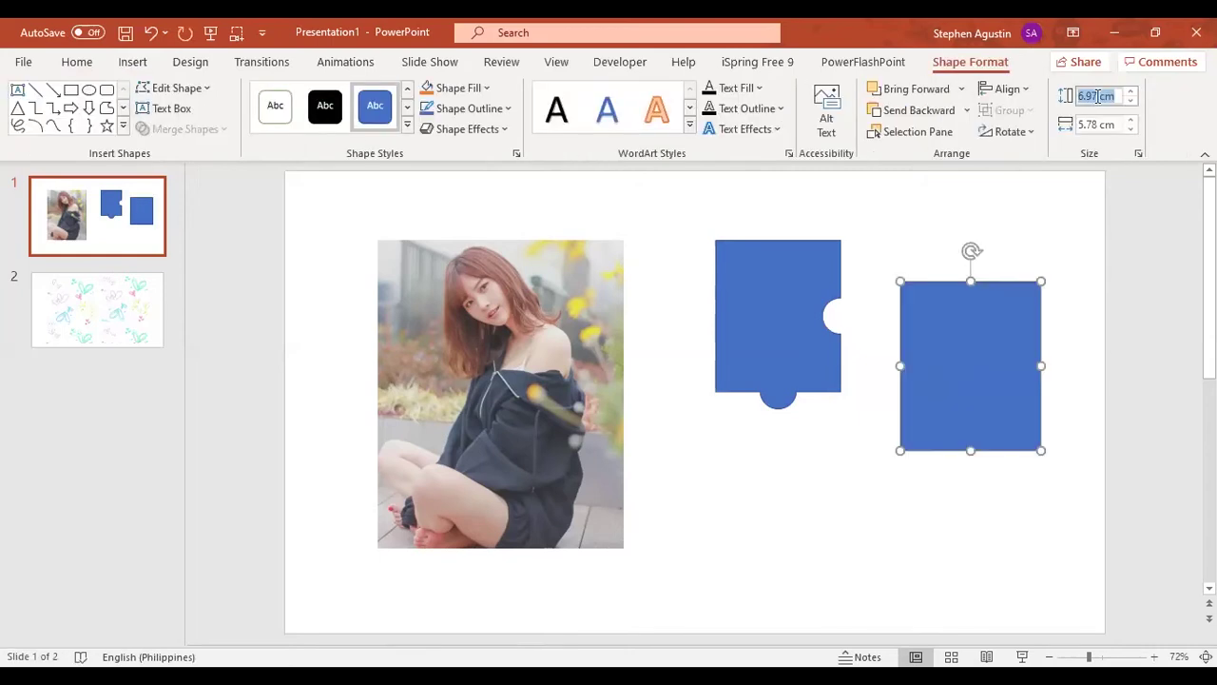
pyautogui.write('26')
pyautogui.click(1096, 123)
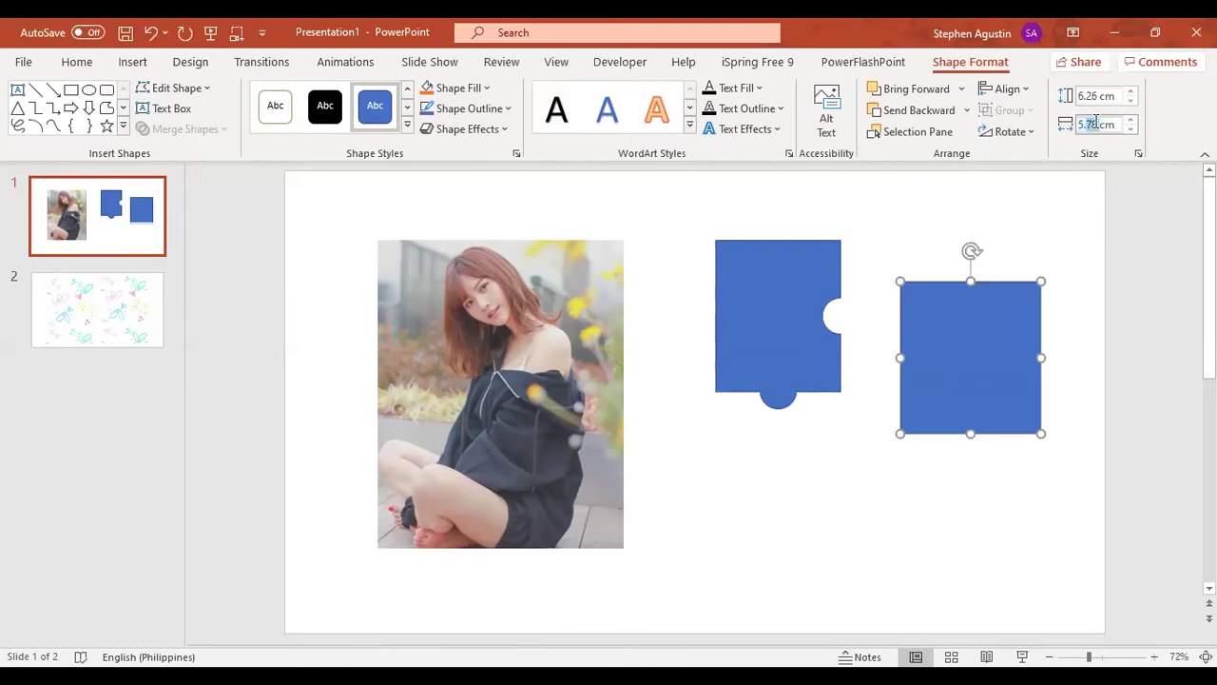
pyautogui.write('5.15')
pyautogui.press('Return')
# - Move the rectangle flush against the right side of the first puzzle piece
pyautogui.moveTo(989, 356); pyautogui.dragTo(931, 324)
pyautogui.click(1107, 463)
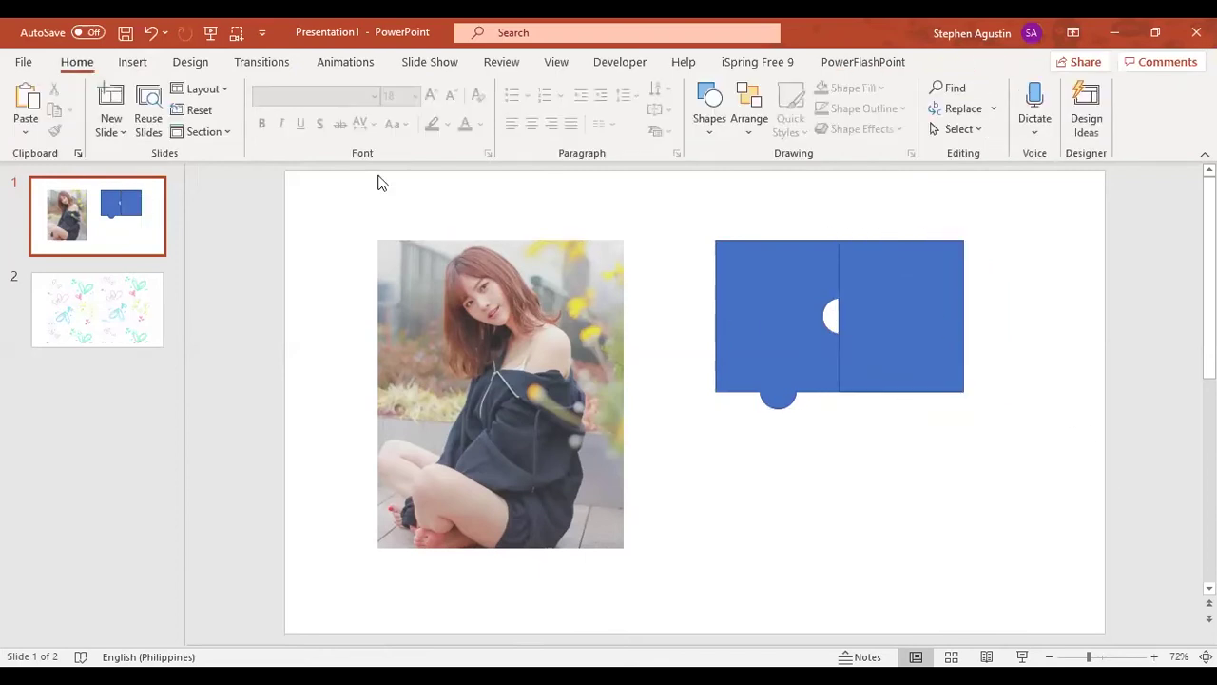
pyautogui.click(708, 125)
# - Shift the right rectangle slightly and draw a 1.5 cm by 1.5 cm circle
pyautogui.moveTo(921, 316); pyautogui.dragTo(954, 313)
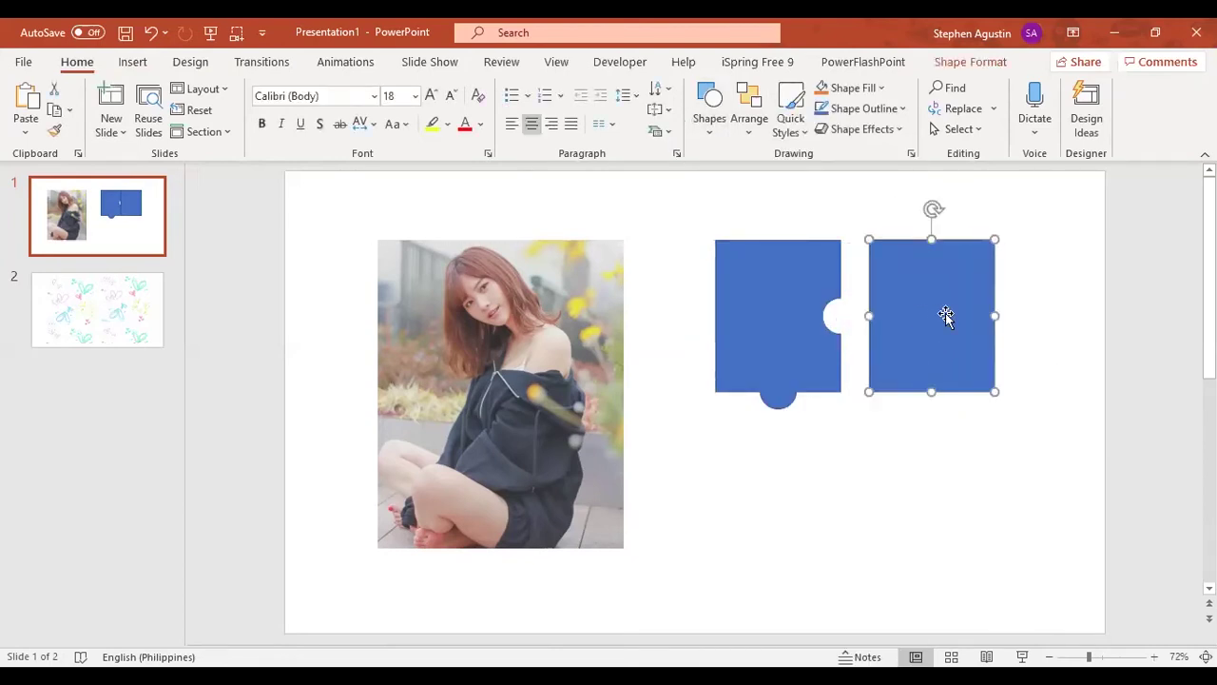
pyautogui.click(708, 124)
pyautogui.click(776, 177)
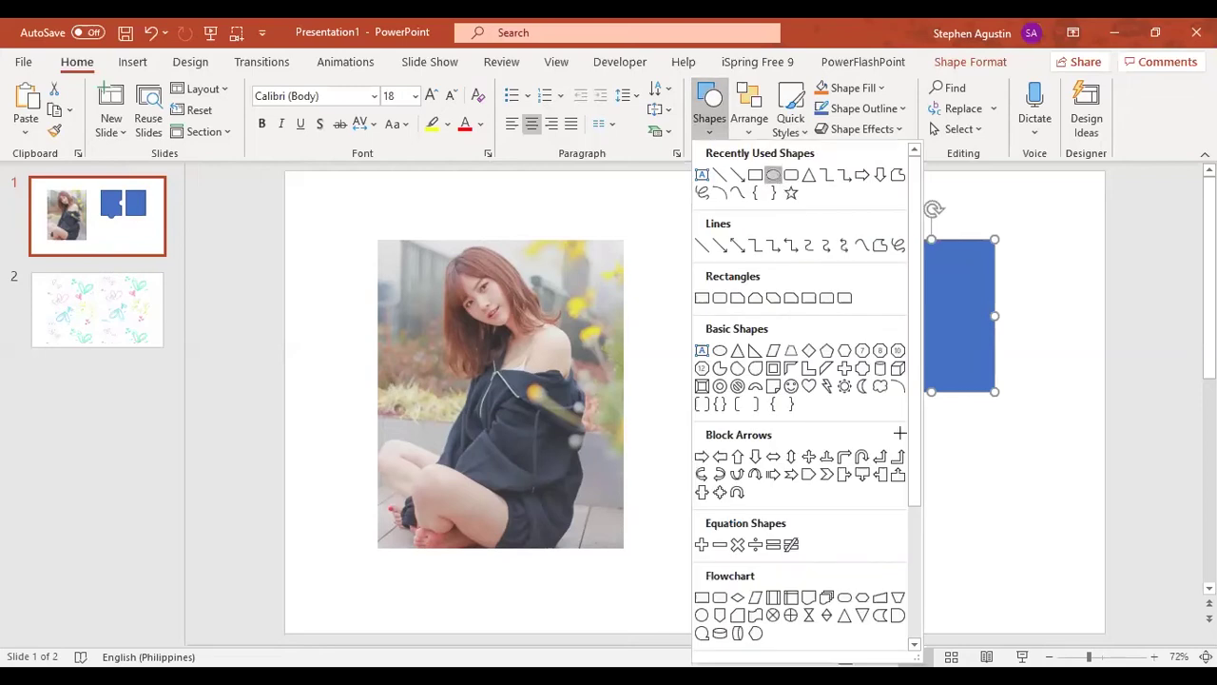
pyautogui.moveTo(900, 432); pyautogui.dragTo(933, 469)
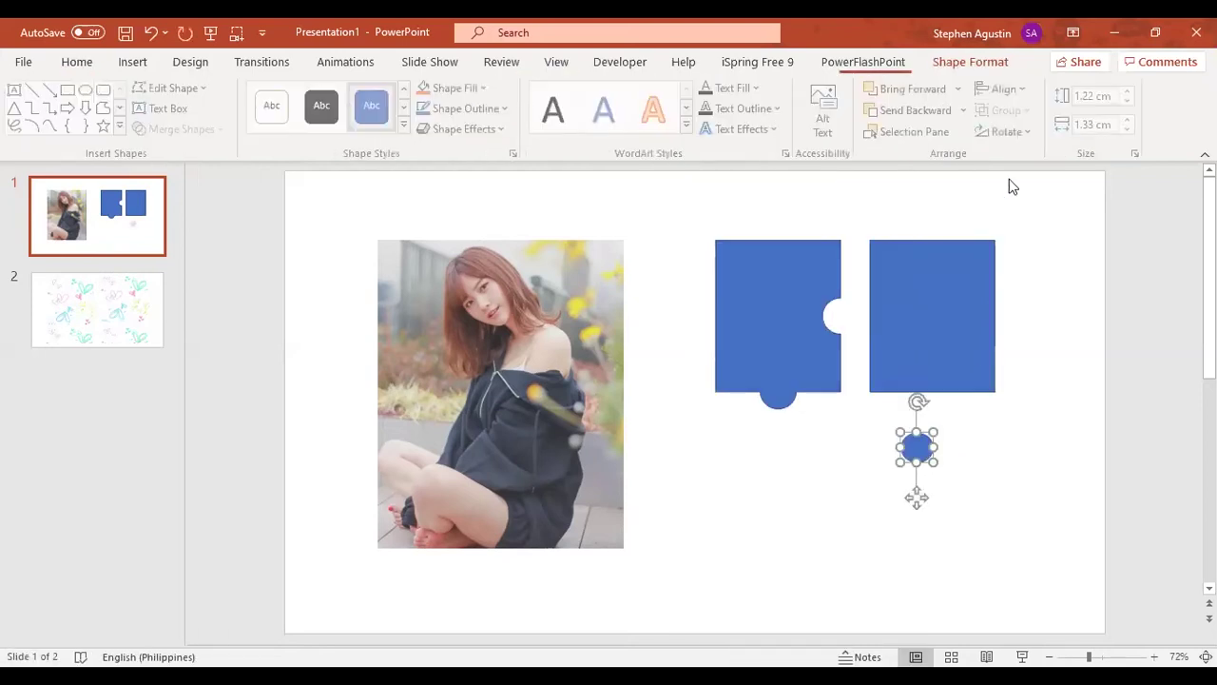
pyautogui.click(1097, 95)
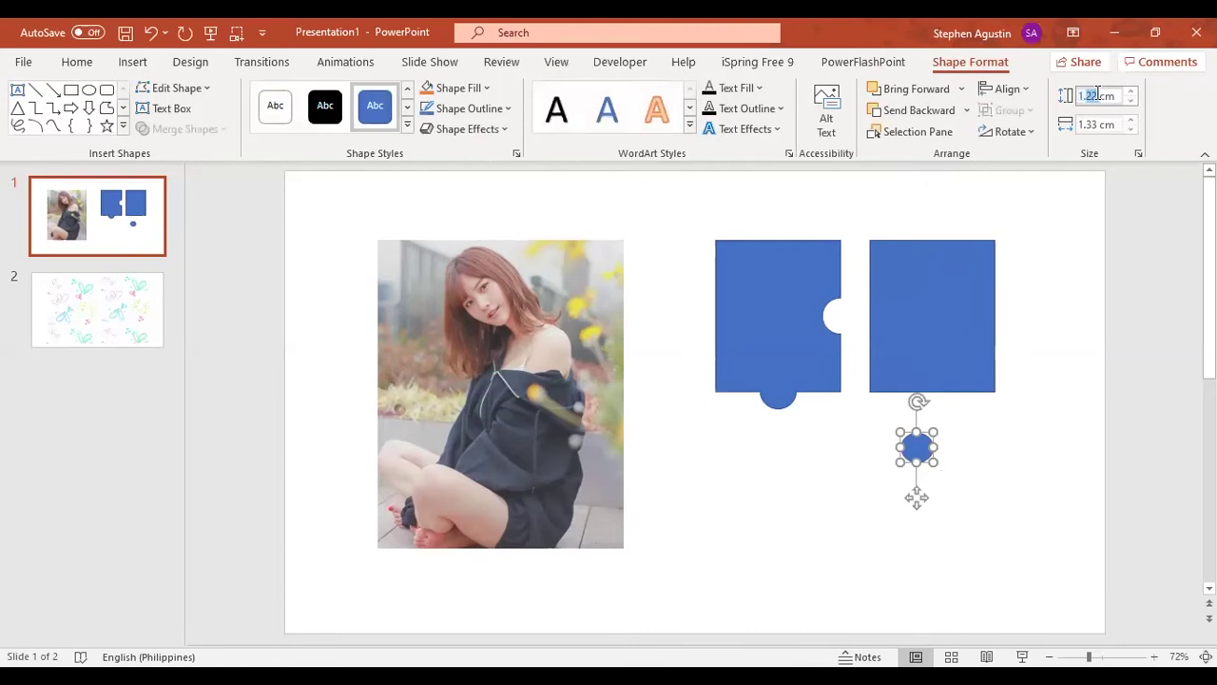
pyautogui.write('1.50')
pyautogui.click(1094, 123)
pyautogui.press('BackSpace')
pyautogui.write('1')
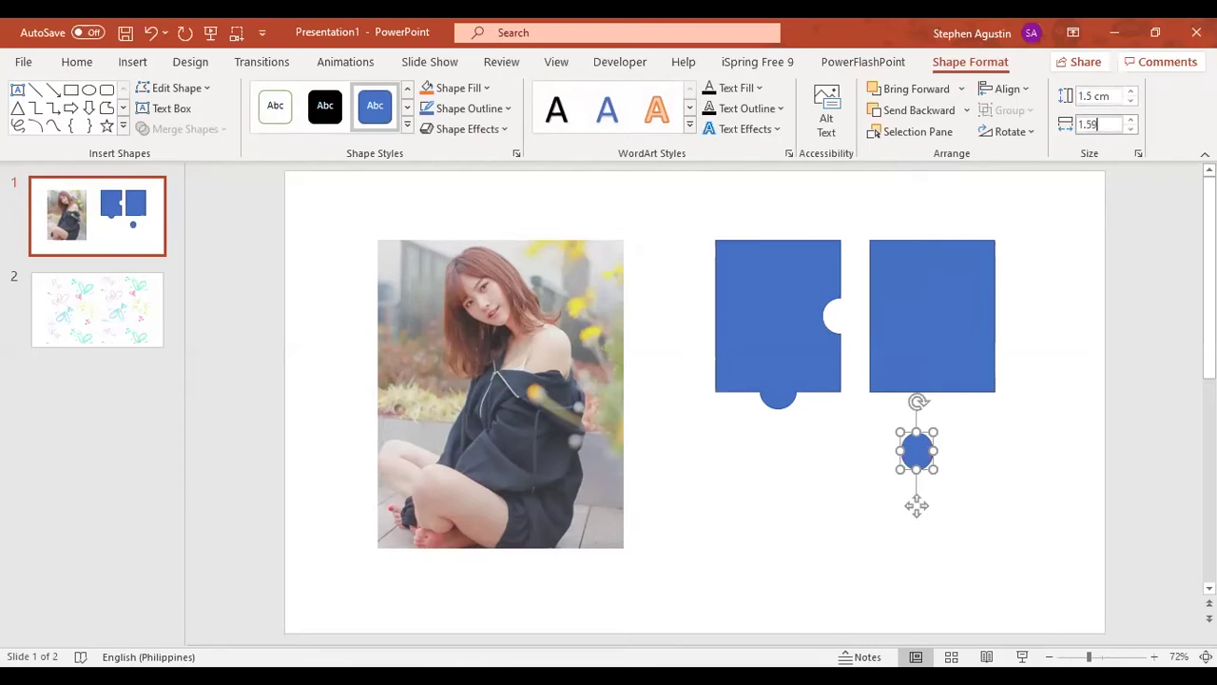
pyautogui.press('Return')
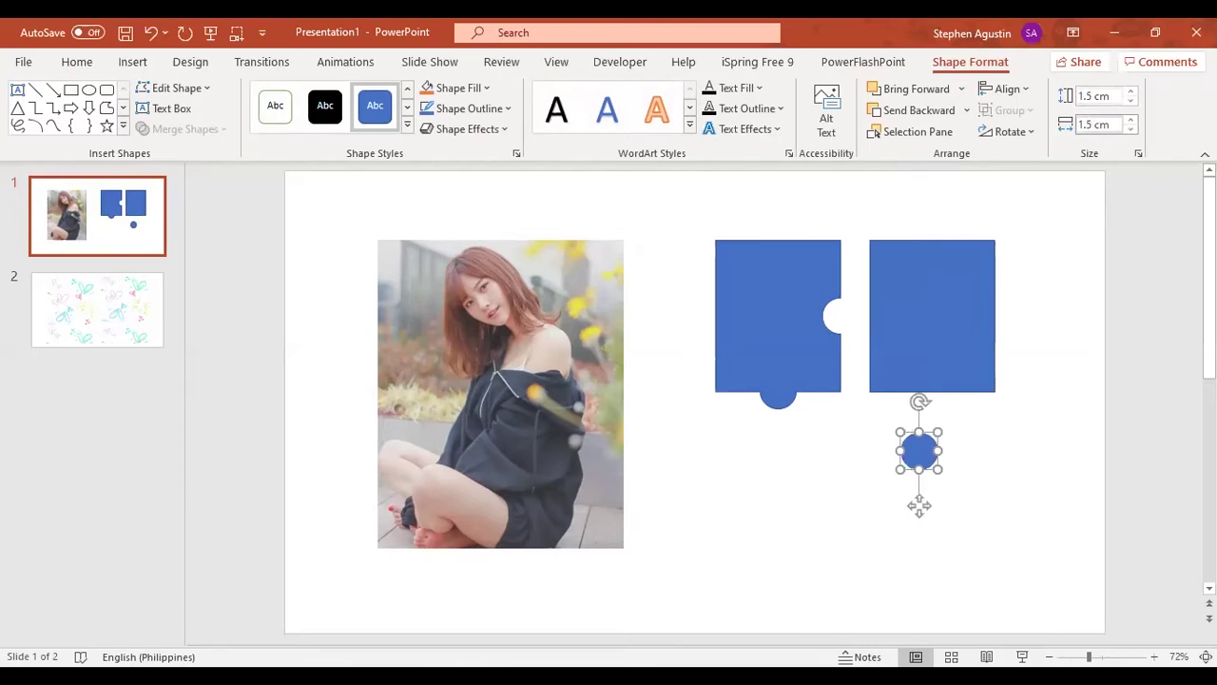
# - Place the circle on the square's left edge, centred vertically
pyautogui.moveTo(919, 450); pyautogui.dragTo(869, 315)
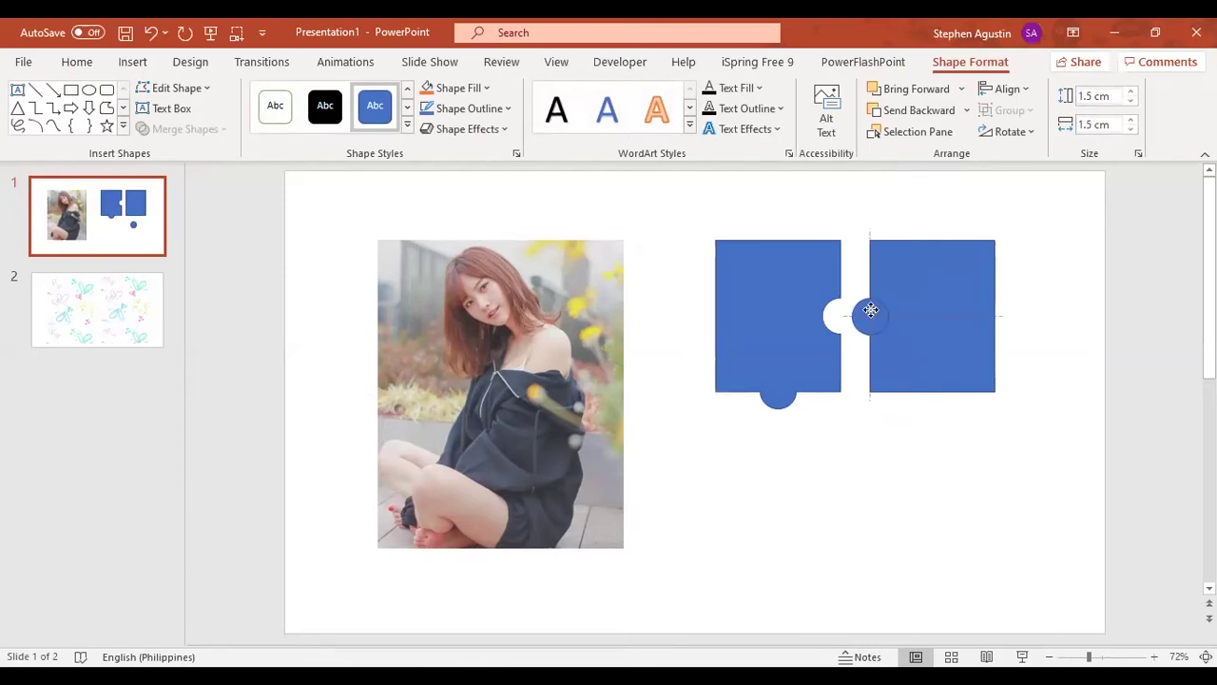
pyautogui.keyDown('shift'); pyautogui.click(969, 317); pyautogui.keyUp('shift')
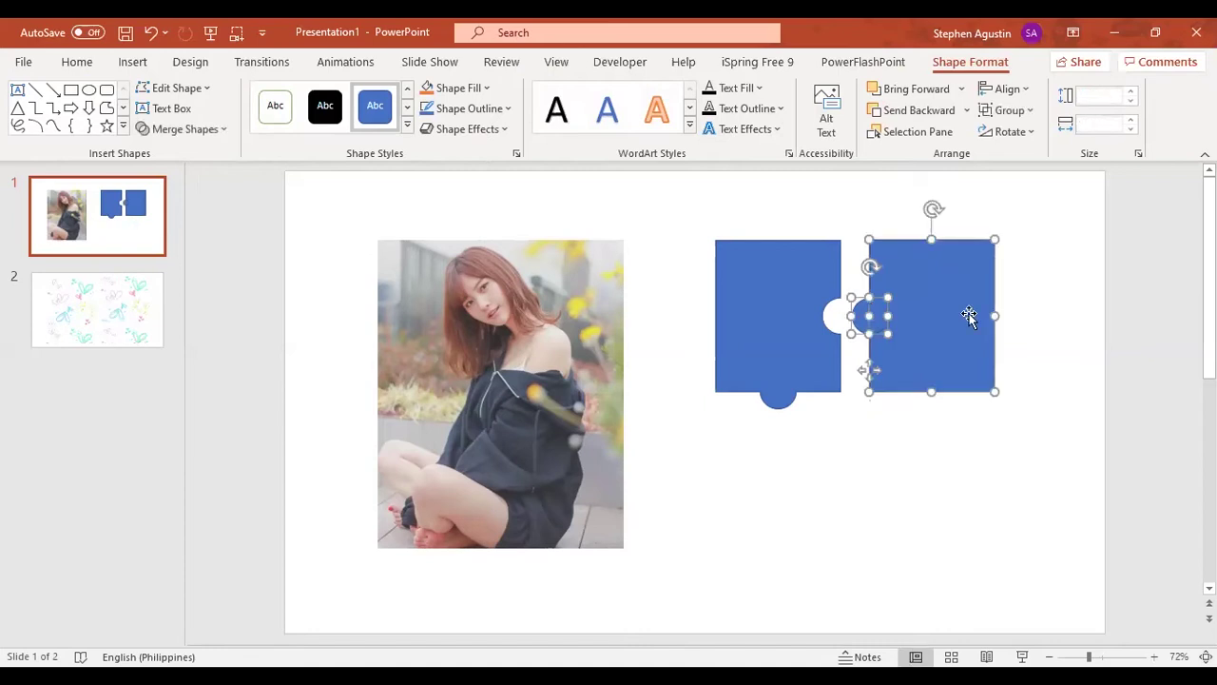
pyautogui.click(1008, 88)
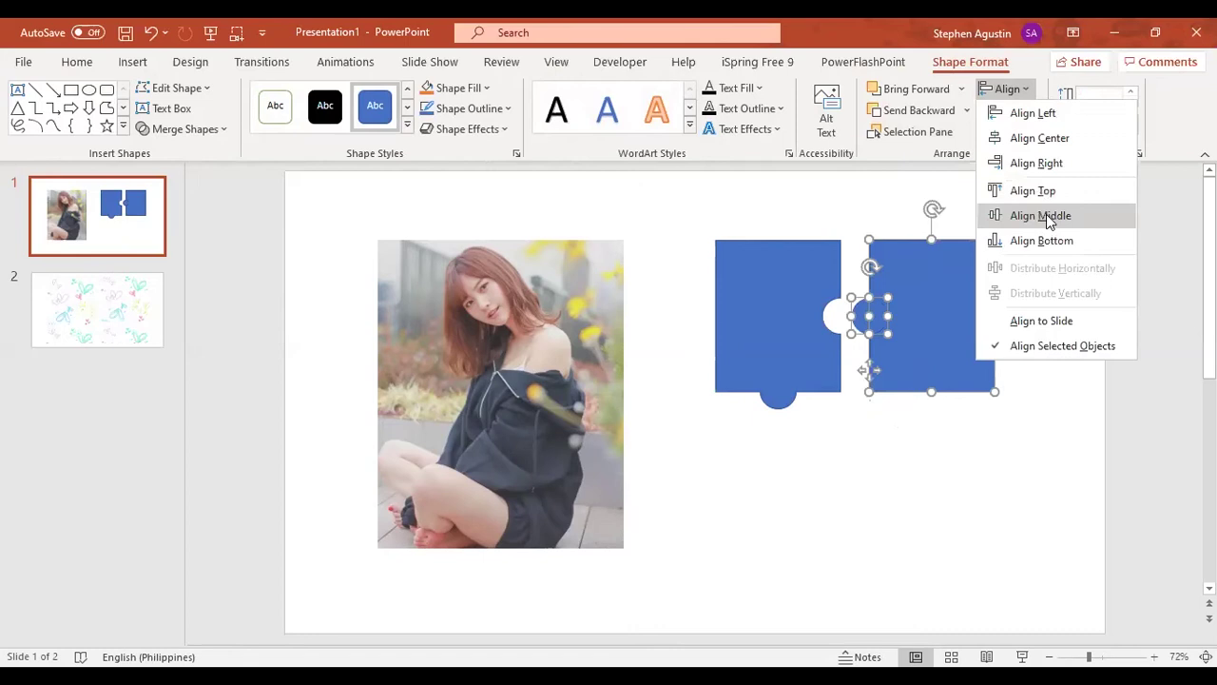
pyautogui.click(1047, 215)
pyautogui.click(1044, 427)
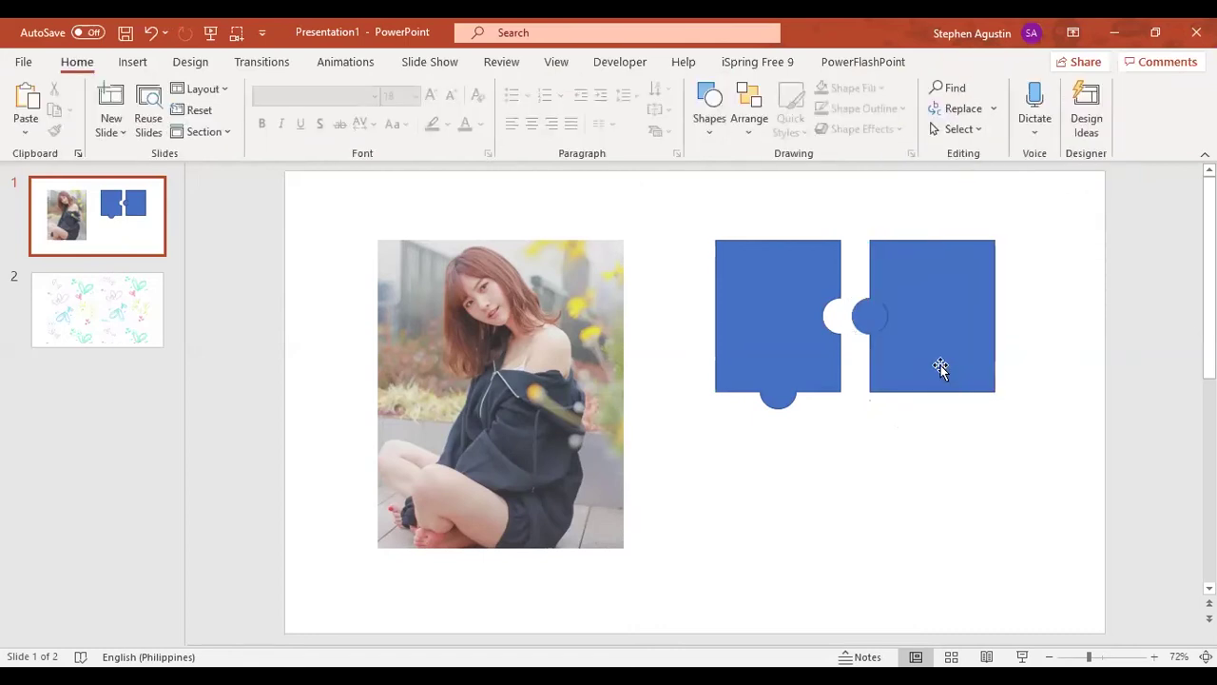
# - Copy the circle to the square's bottom edge, centred horizontally
pyautogui.click(881, 322)
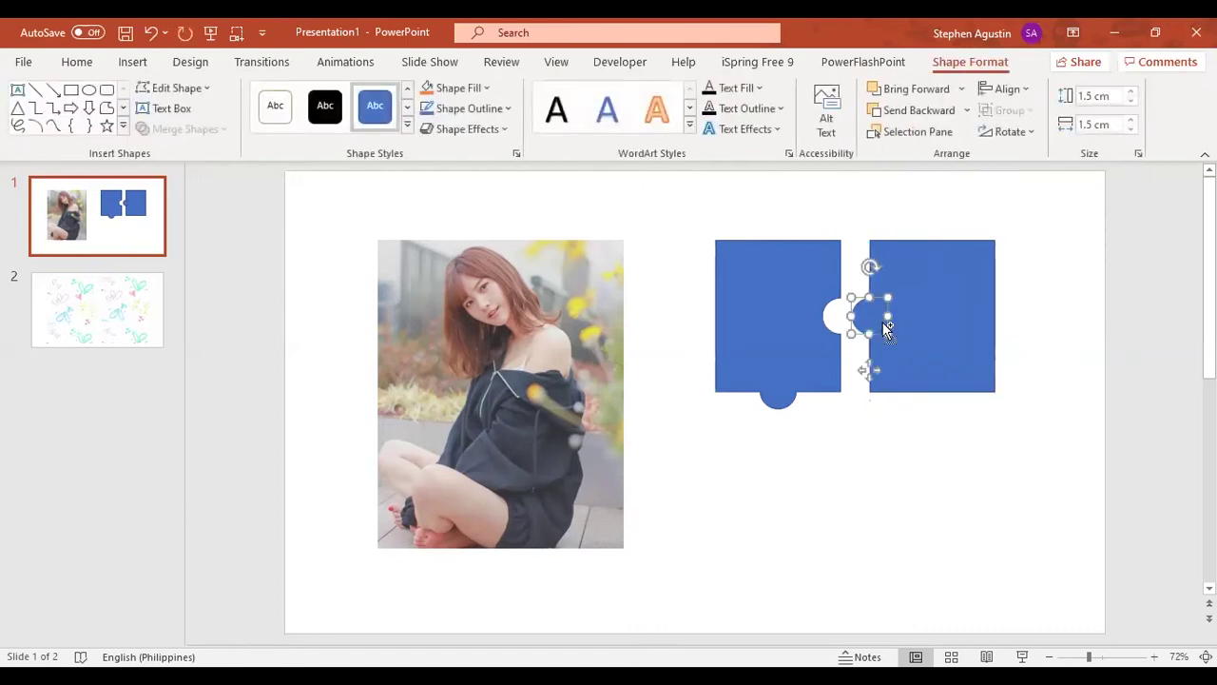
pyautogui.moveTo(881, 324); pyautogui.dragTo(937, 386)
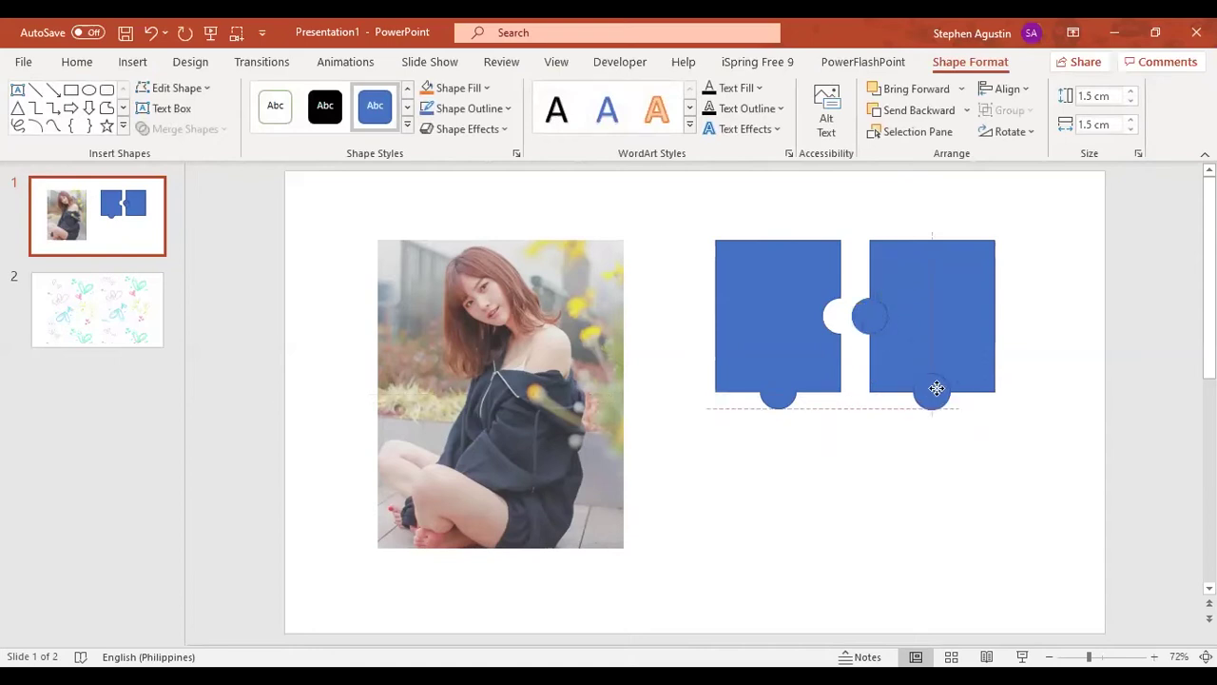
pyautogui.click(1039, 394)
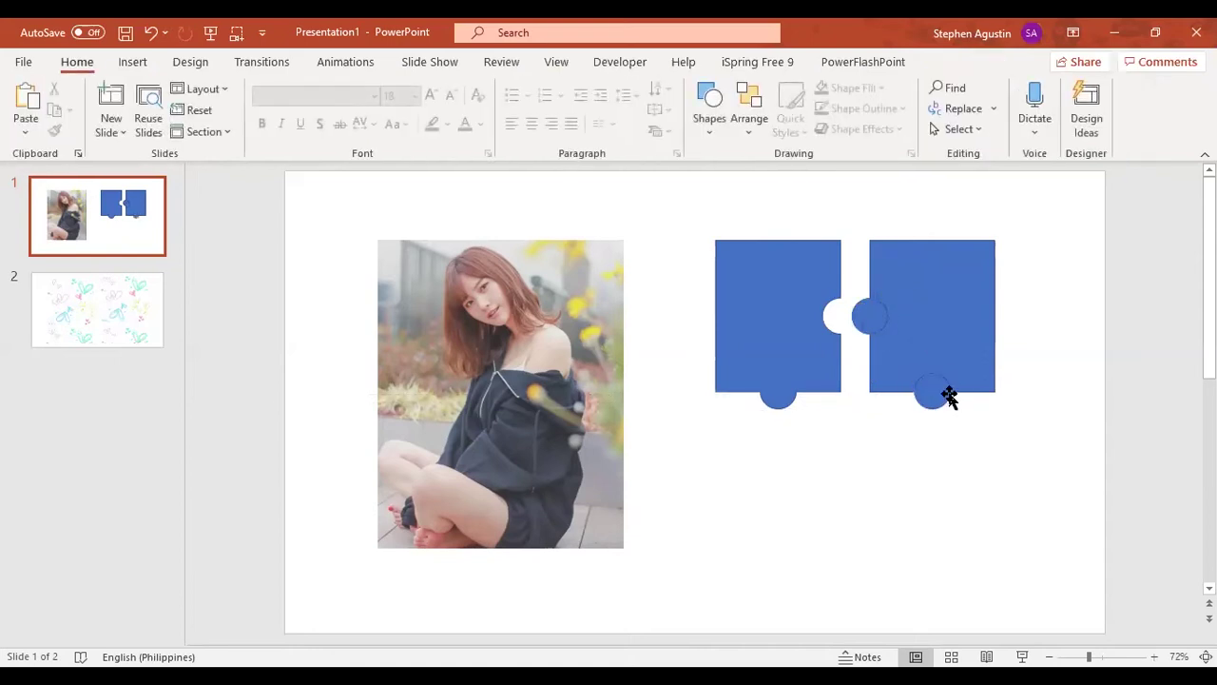
pyautogui.click(949, 396)
pyautogui.keyDown('shift'); pyautogui.click(956, 366); pyautogui.keyUp('shift')
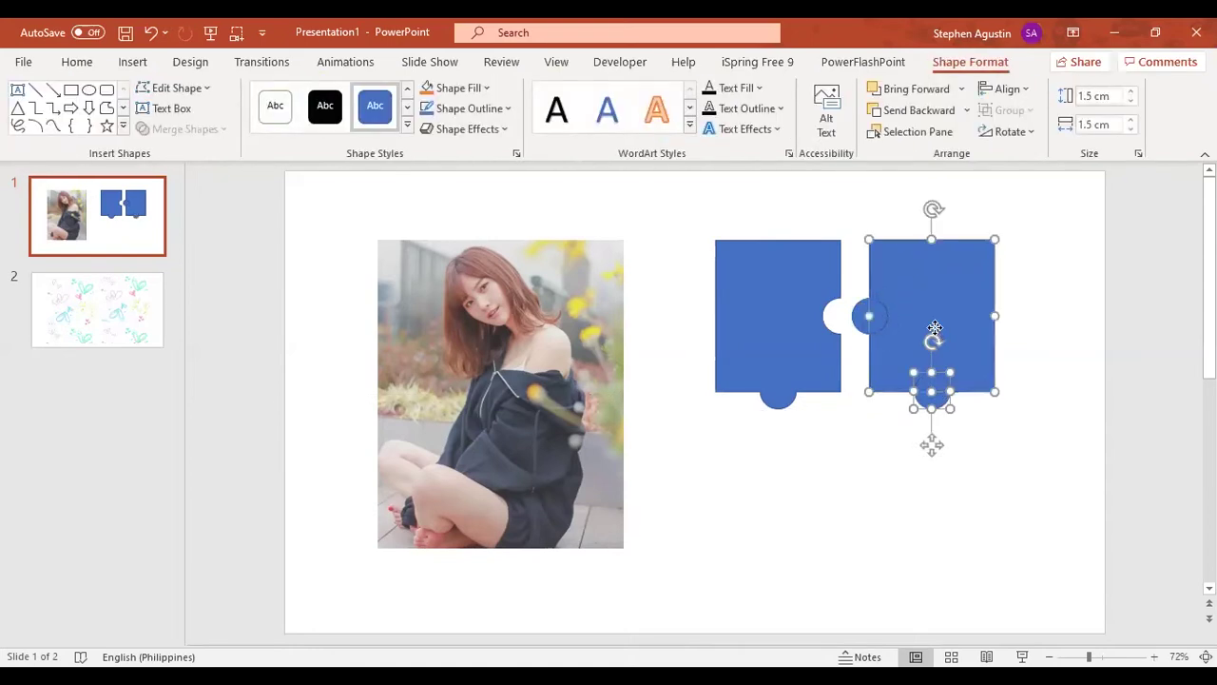
pyautogui.click(1009, 89)
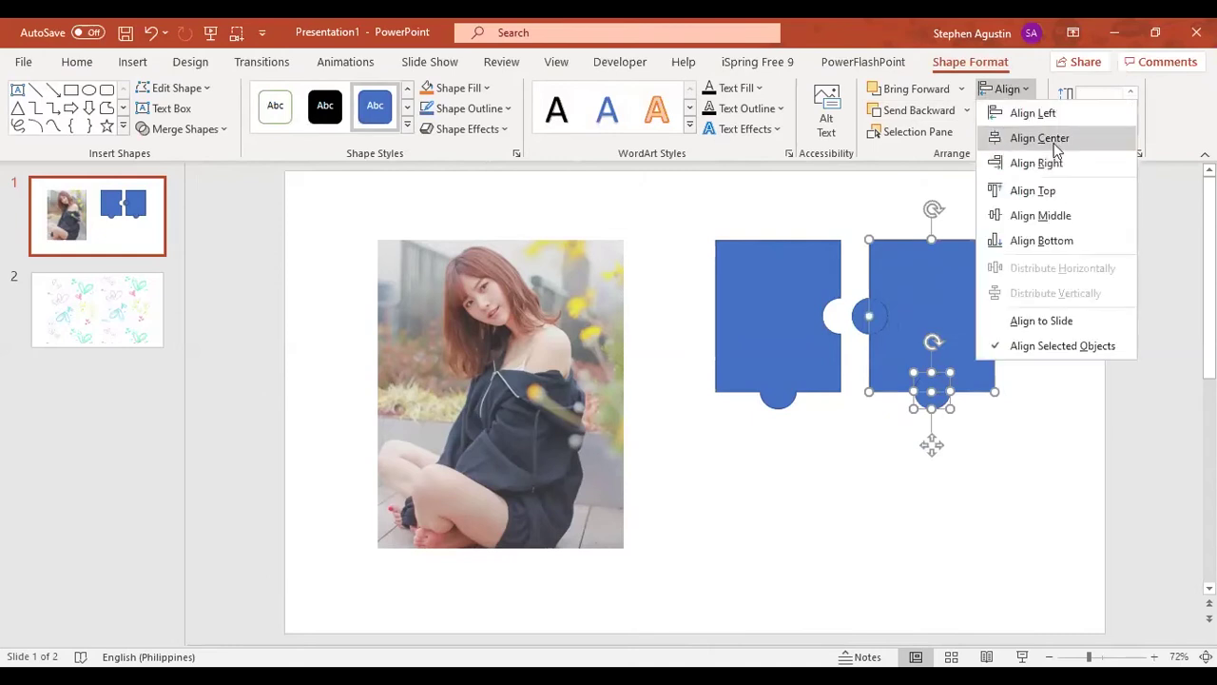
pyautogui.click(1096, 427)
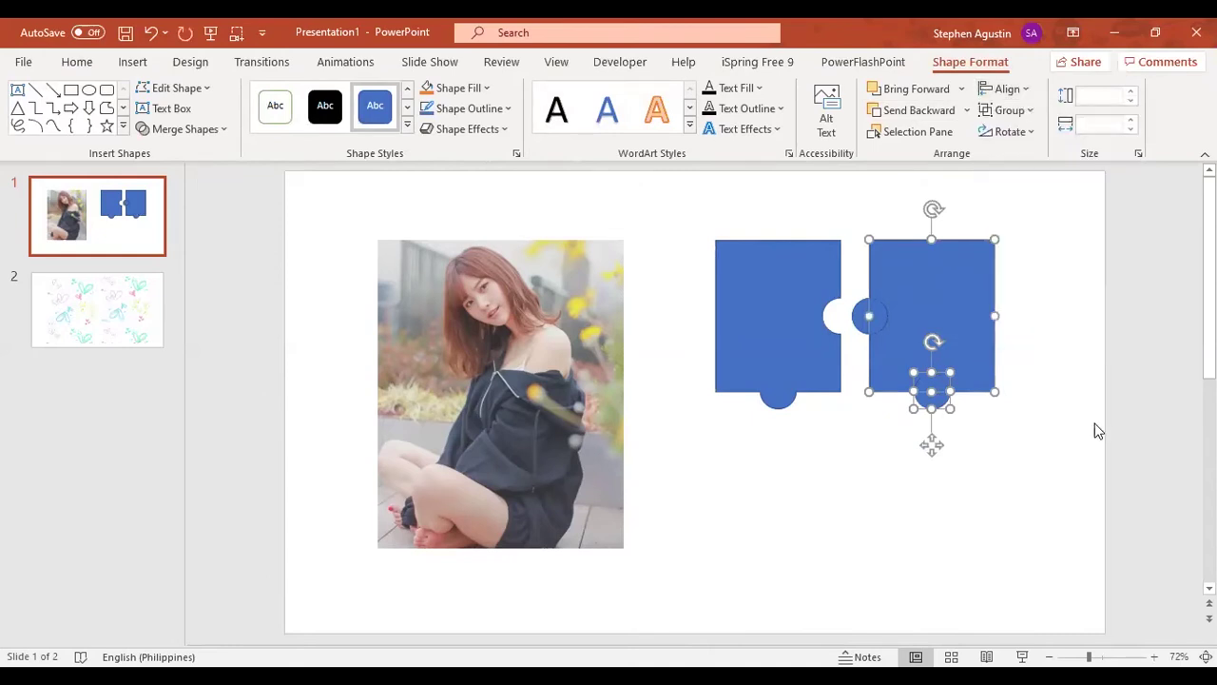
pyautogui.click(956, 325)
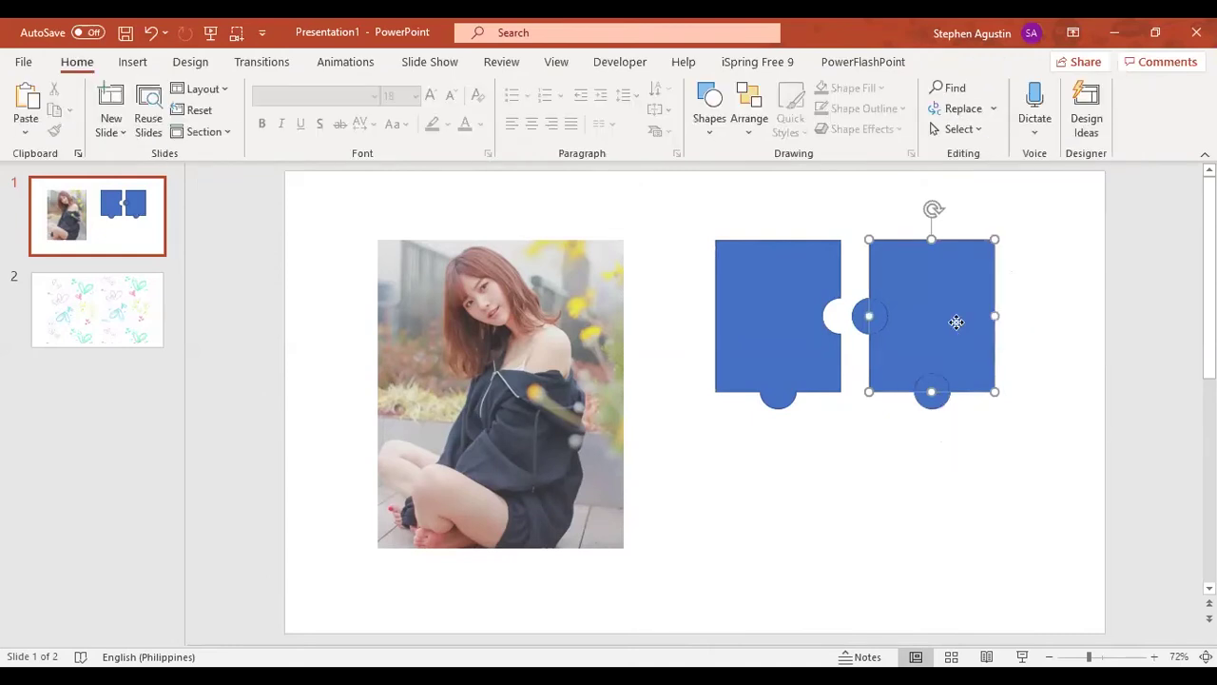
# - Union the right square with its left circle to form a tab
pyautogui.keyDown('shift'); pyautogui.click(864, 317); pyautogui.keyUp('shift')
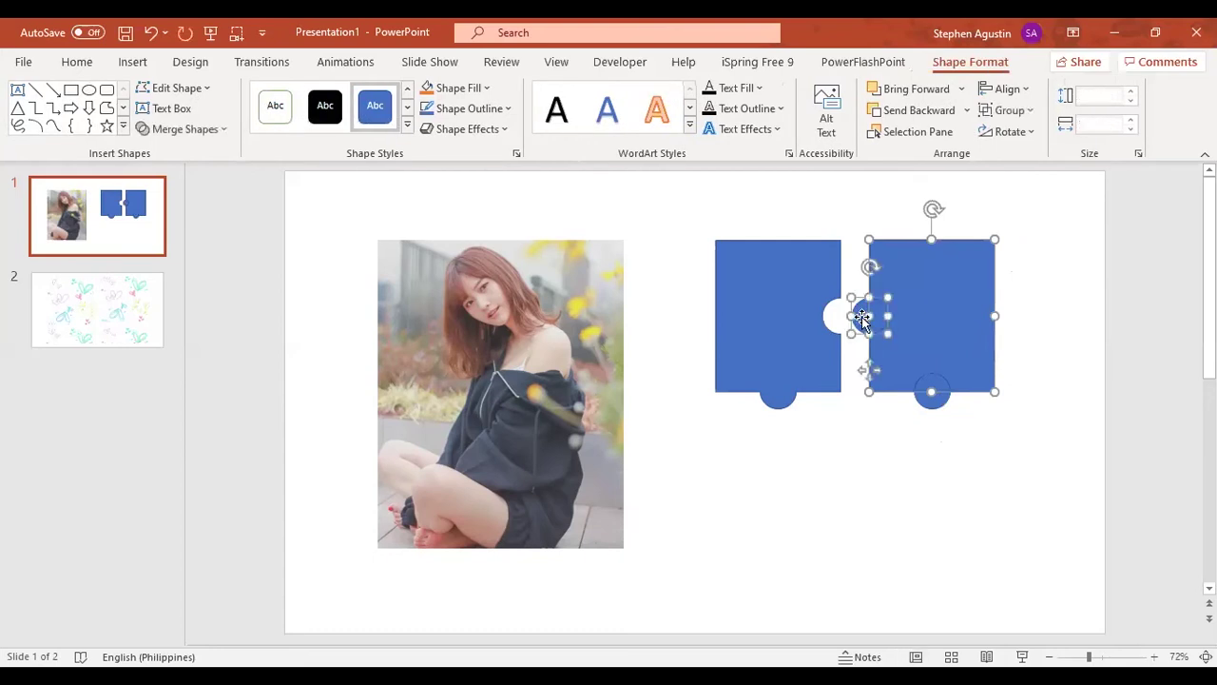
pyautogui.click(218, 128)
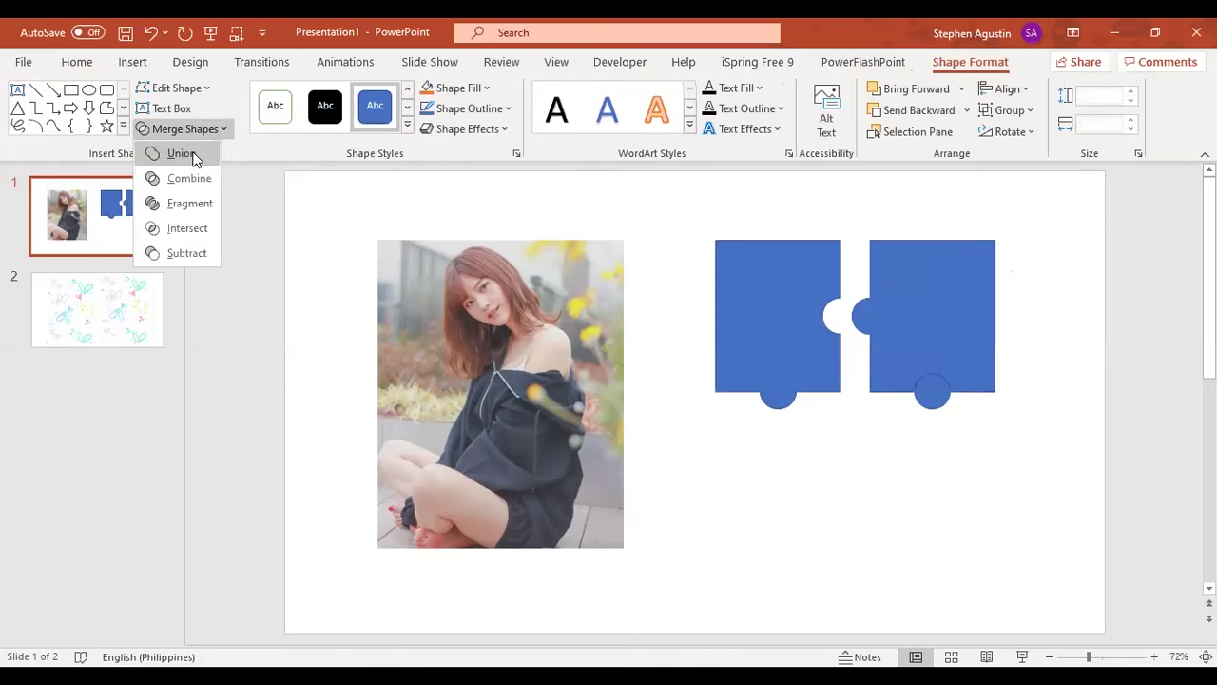
pyautogui.click(193, 154)
pyautogui.click(985, 468)
# - Subtract the bottom circle from the piece and nudge it left to interlock
pyautogui.click(949, 314)
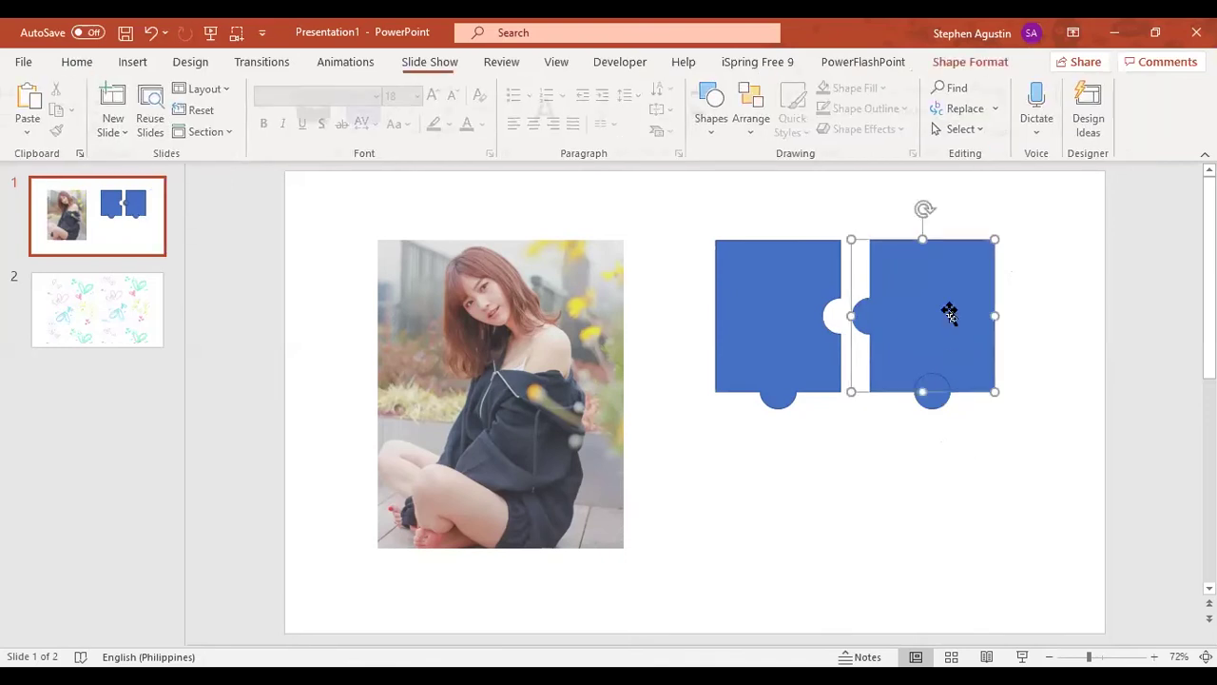
pyautogui.keyDown('shift'); pyautogui.click(936, 407); pyautogui.keyUp('shift')
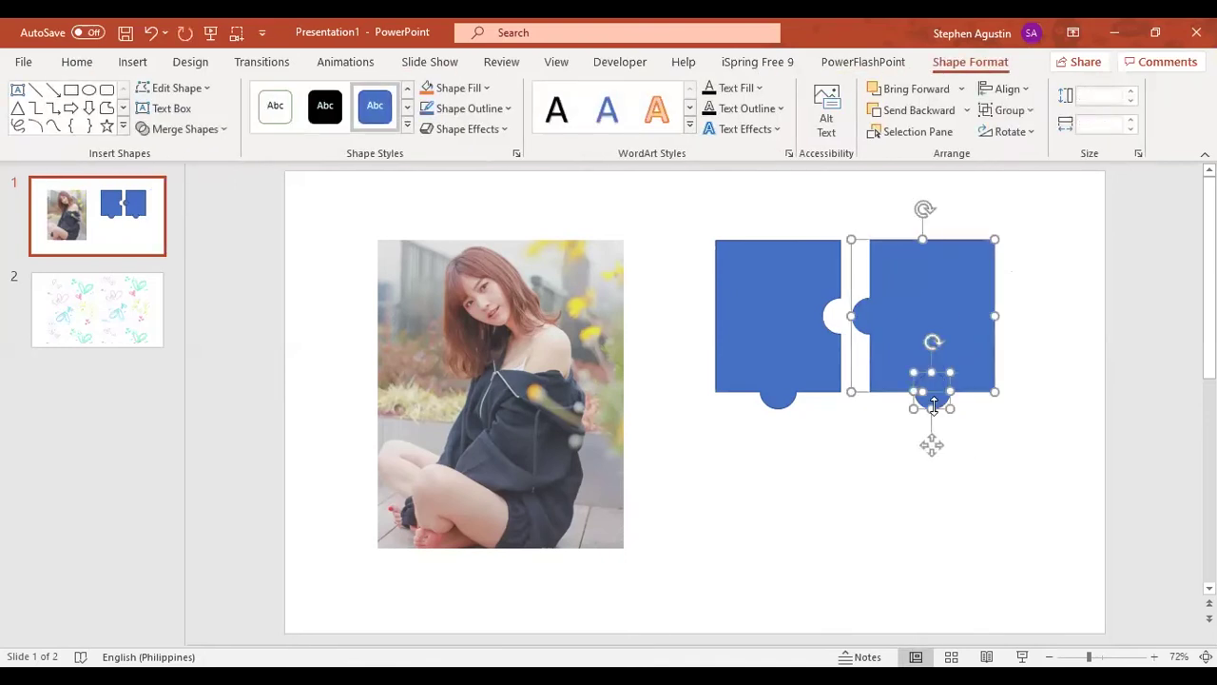
pyautogui.click(183, 135)
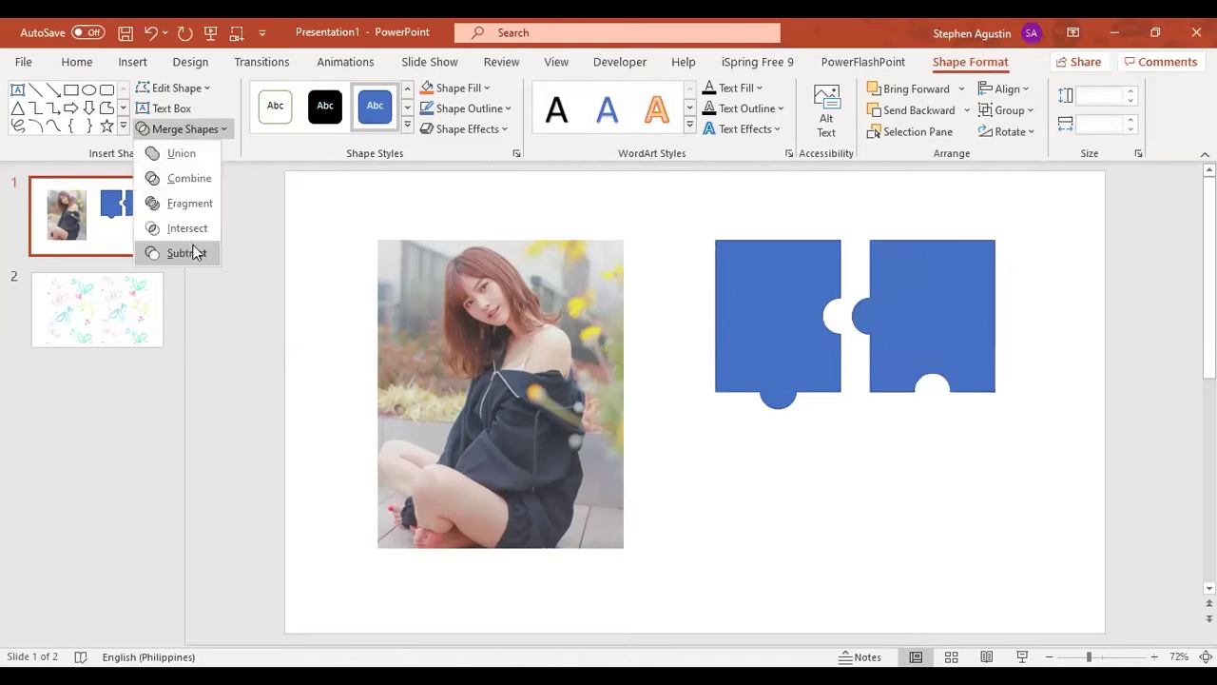
pyautogui.click(193, 253)
pyautogui.click(893, 557)
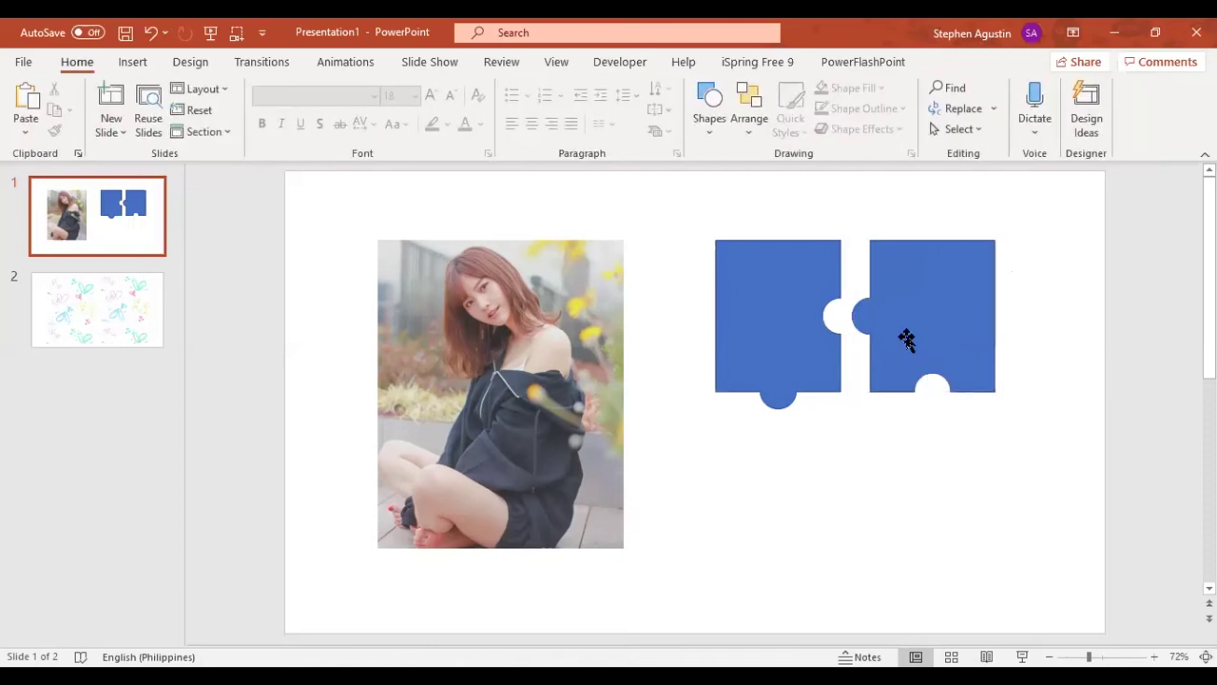
pyautogui.click(906, 340)
pyautogui.press('Left')
pyautogui.press('Left')
pyautogui.press('Left')
pyautogui.press('Left')
pyautogui.press('Left')
pyautogui.press('Left')
pyautogui.press('Left')
pyautogui.press('Left')
pyautogui.press('Left')
pyautogui.press('Left')
# - Copy the left piece below, flip it horizontally, and nudge it up into place
pyautogui.click(1109, 434)
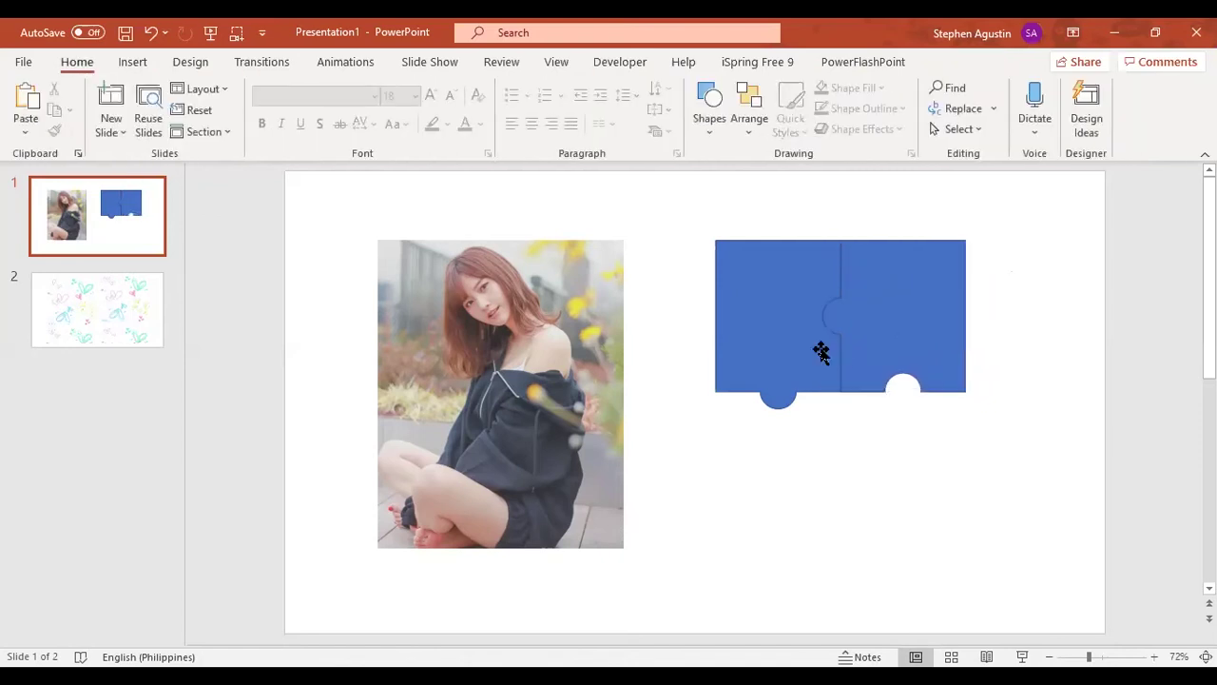
pyautogui.click(748, 333)
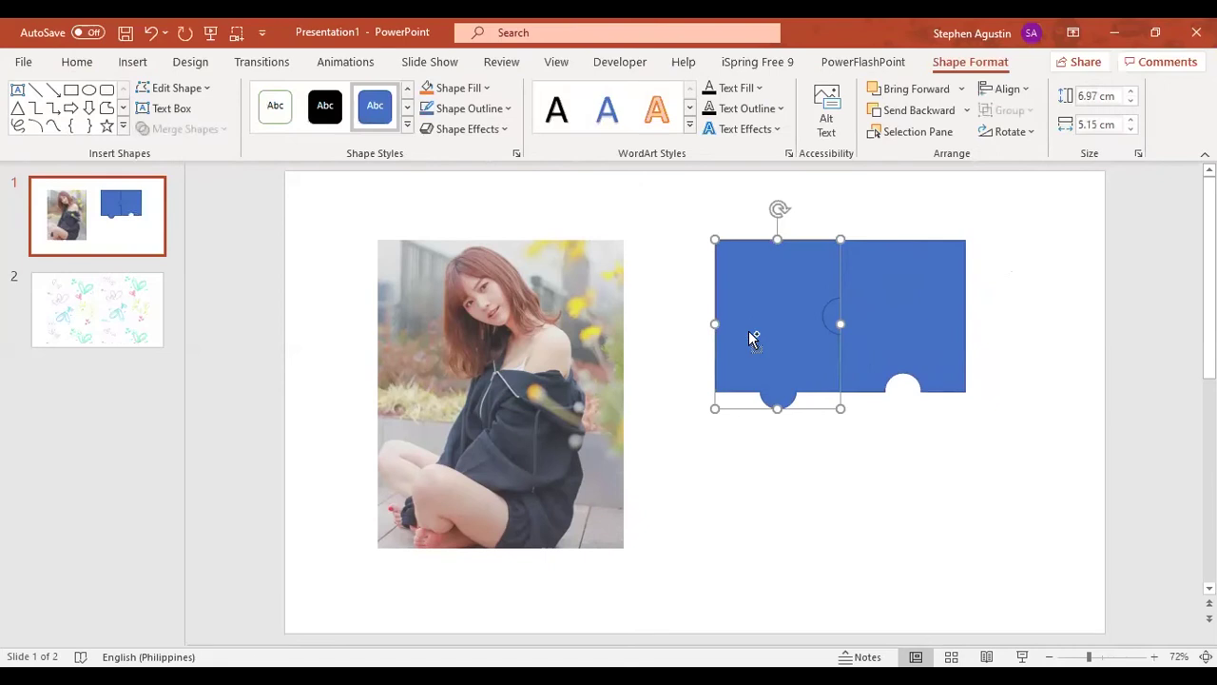
pyautogui.moveTo(749, 335); pyautogui.dragTo(757, 449)
pyautogui.click(1023, 131)
pyautogui.click(1003, 228)
pyautogui.hotkey('ctrl', 'Up')
pyautogui.hotkey('ctrl', 'Up')
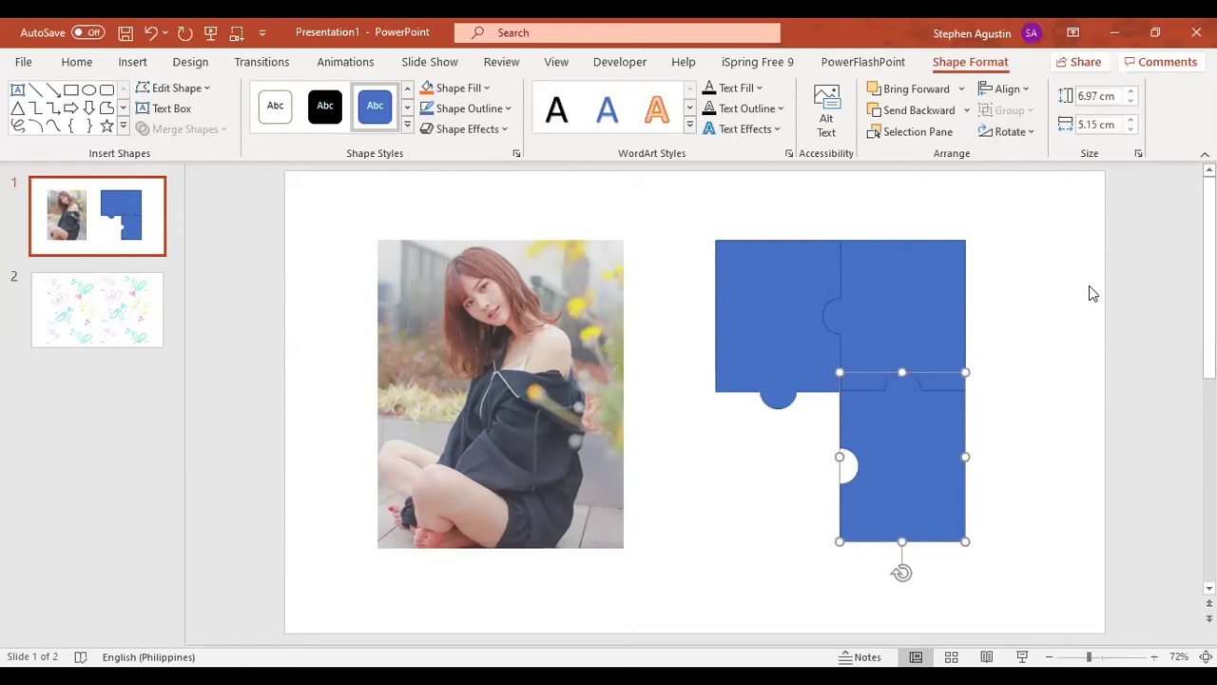
pyautogui.click(1090, 289)
# - Copy the upper-right piece to the lower row and flip it vertically
pyautogui.click(928, 299)
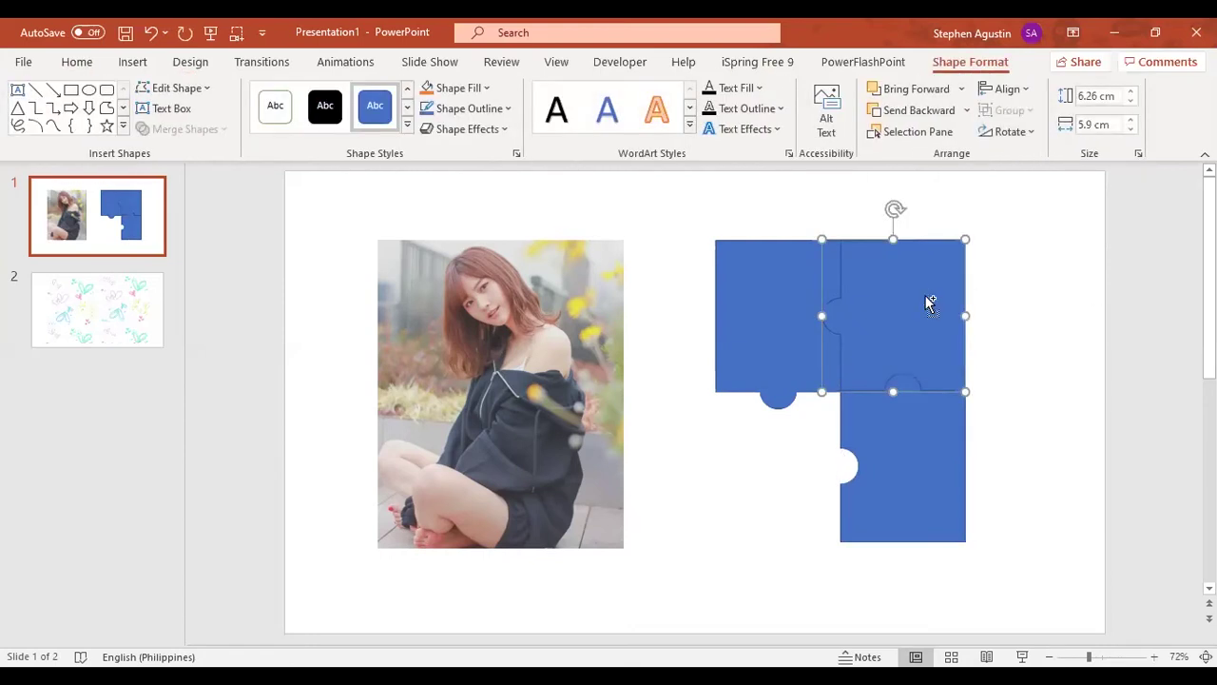
pyautogui.moveTo(928, 298)
pyautogui.mouseDown()
pyautogui.moveTo(690, 288)
pyautogui.moveTo(719, 469)
pyautogui.moveTo(799, 475)
pyautogui.mouseUp()
pyautogui.click(1011, 131)
pyautogui.click(1019, 209)
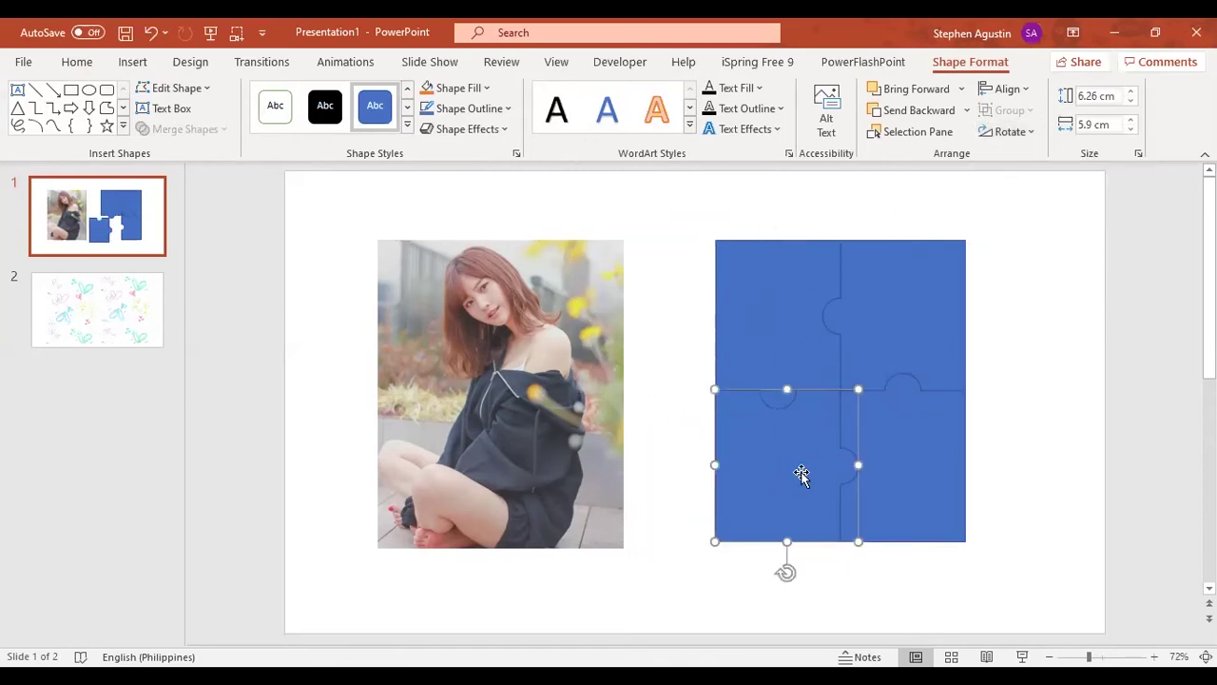
pyautogui.click(1091, 461)
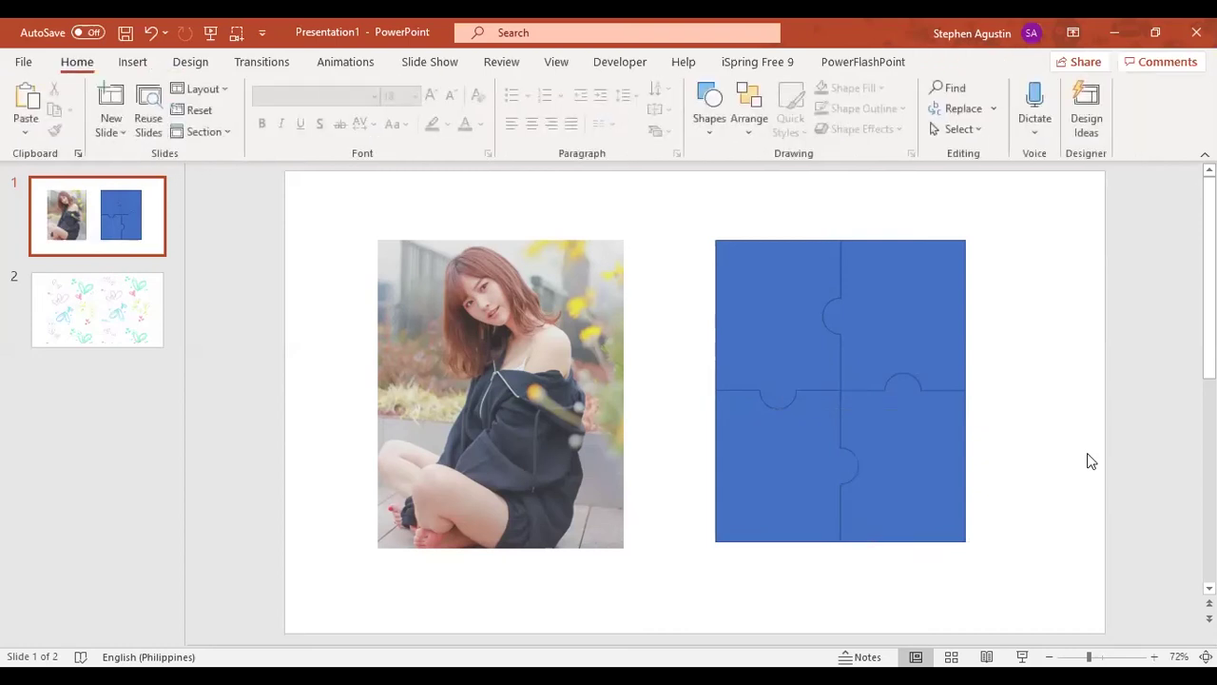
pyautogui.click(553, 315)
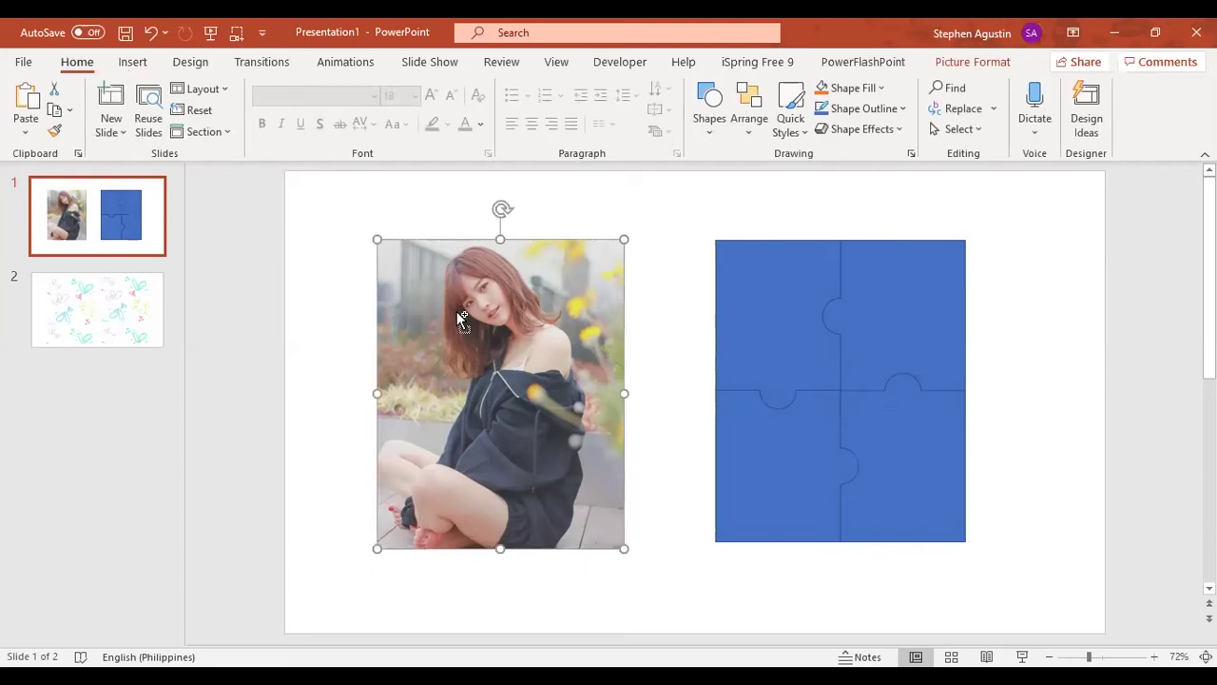
# - Duplicate the photo to the right and move the top-left puzzle piece onto the original
pyautogui.moveTo(459, 319); pyautogui.dragTo(1065, 314)
pyautogui.moveTo(729, 294); pyautogui.dragTo(402, 300)
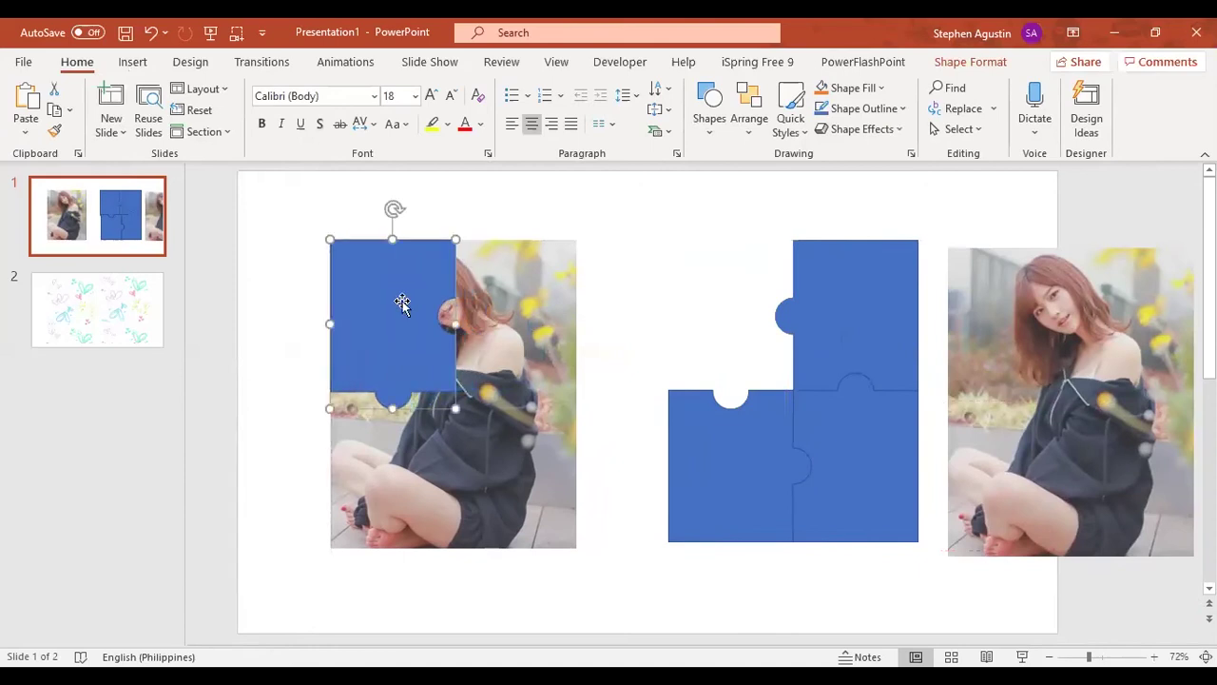
pyautogui.click(687, 215)
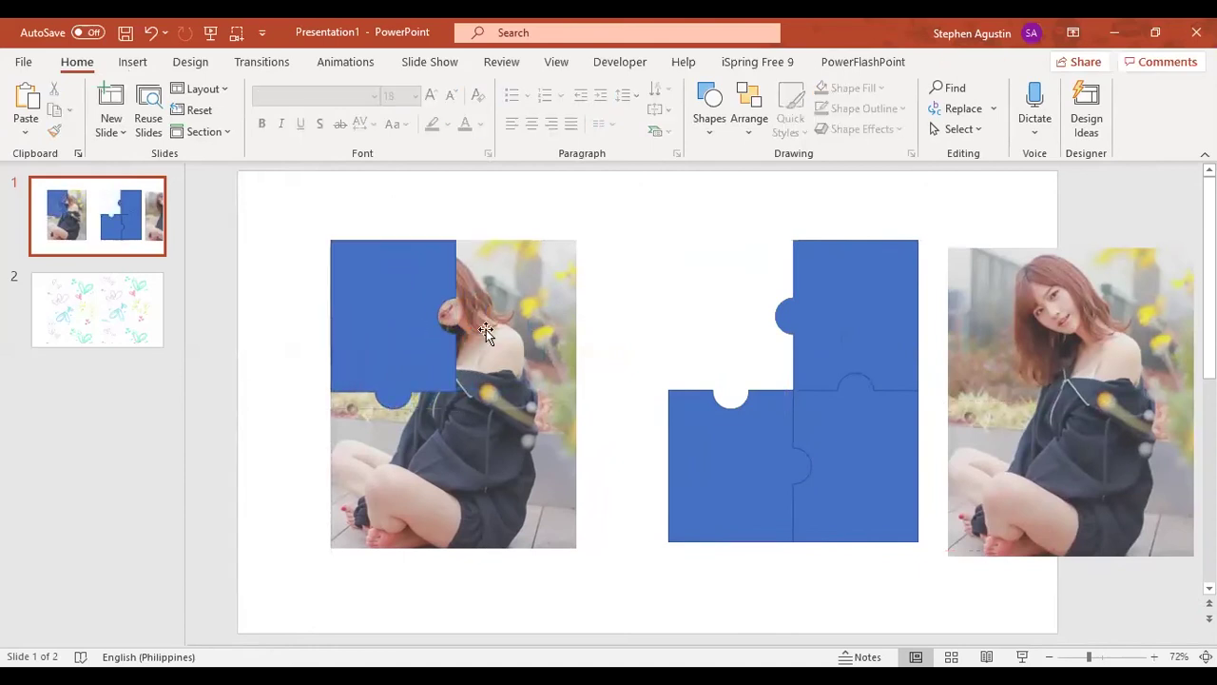
# - Intersect the photo with the puzzle piece, then move the full photo copy back
pyautogui.click(382, 291)
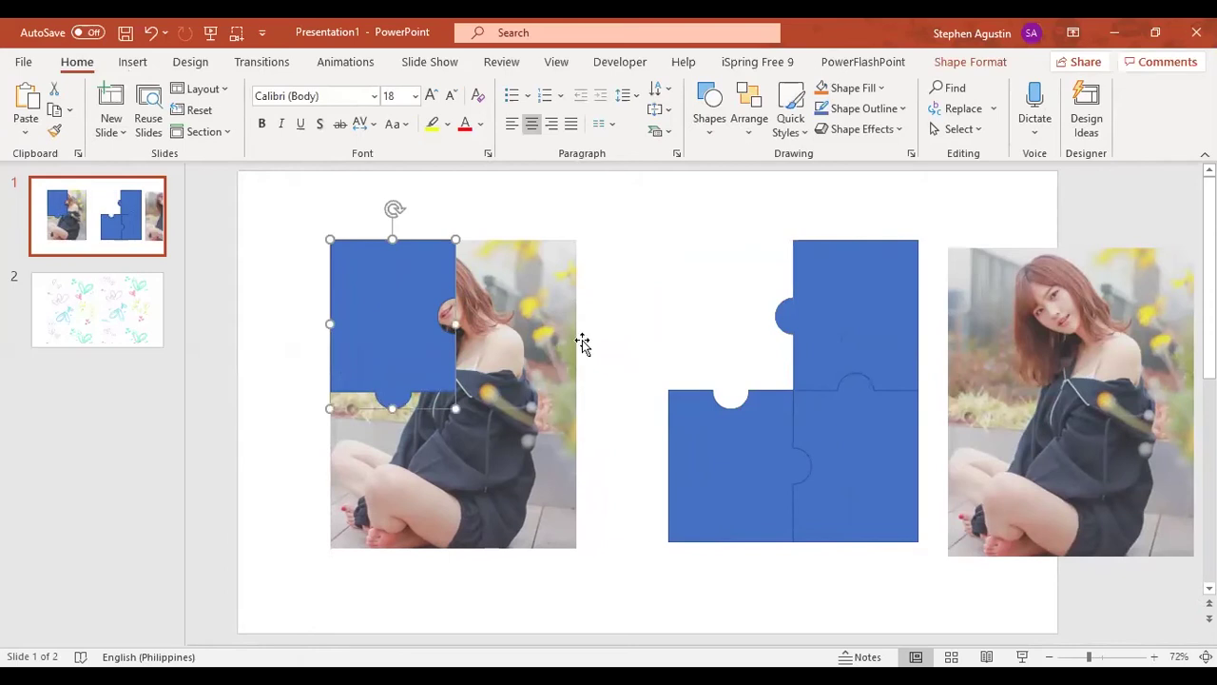
pyautogui.click(509, 344)
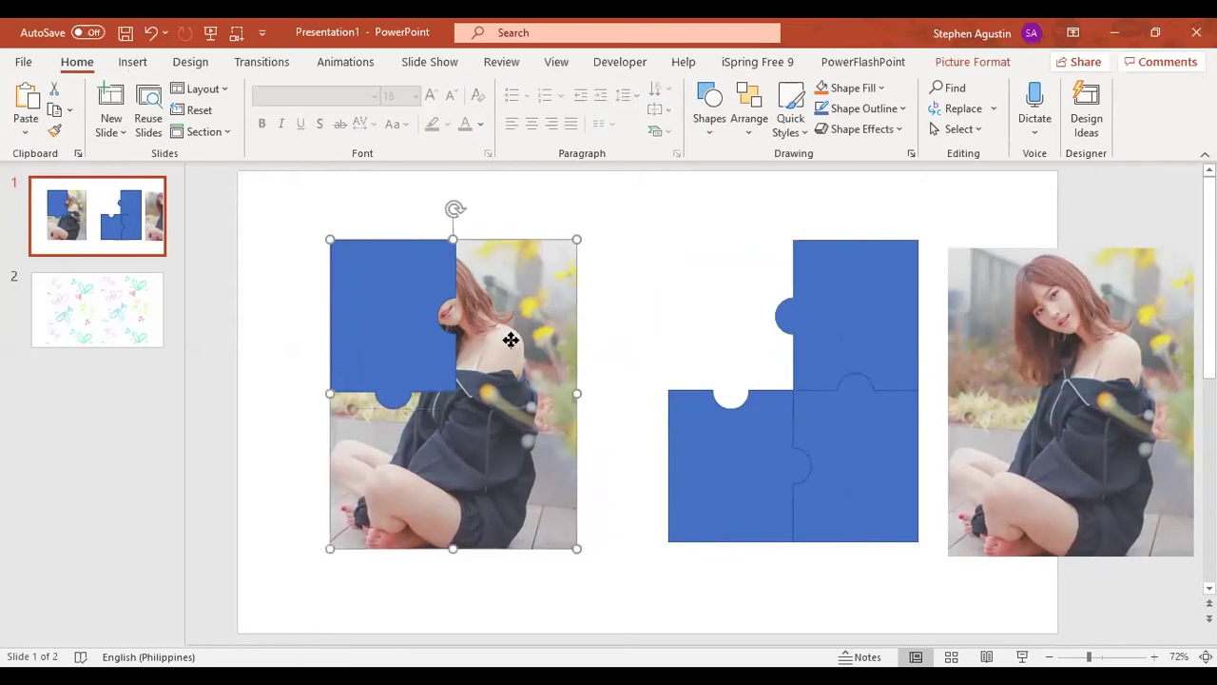
pyautogui.keyDown('ctrl'); pyautogui.click(397, 325); pyautogui.keyUp('ctrl')
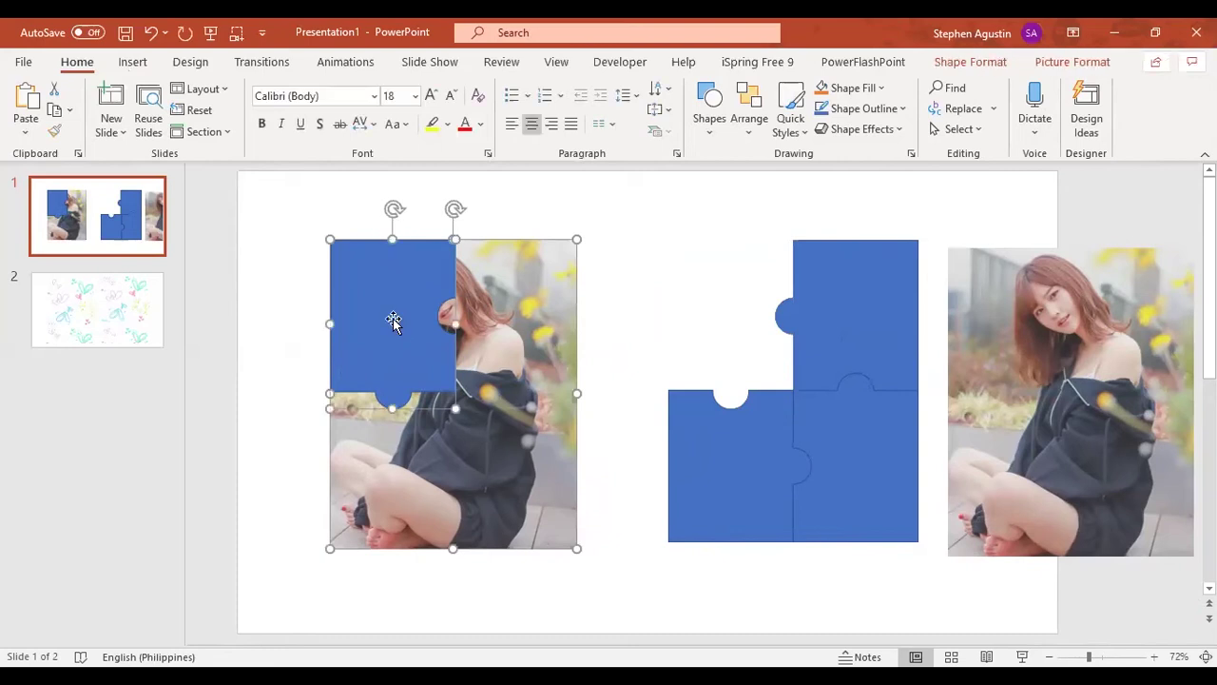
pyautogui.click(979, 65)
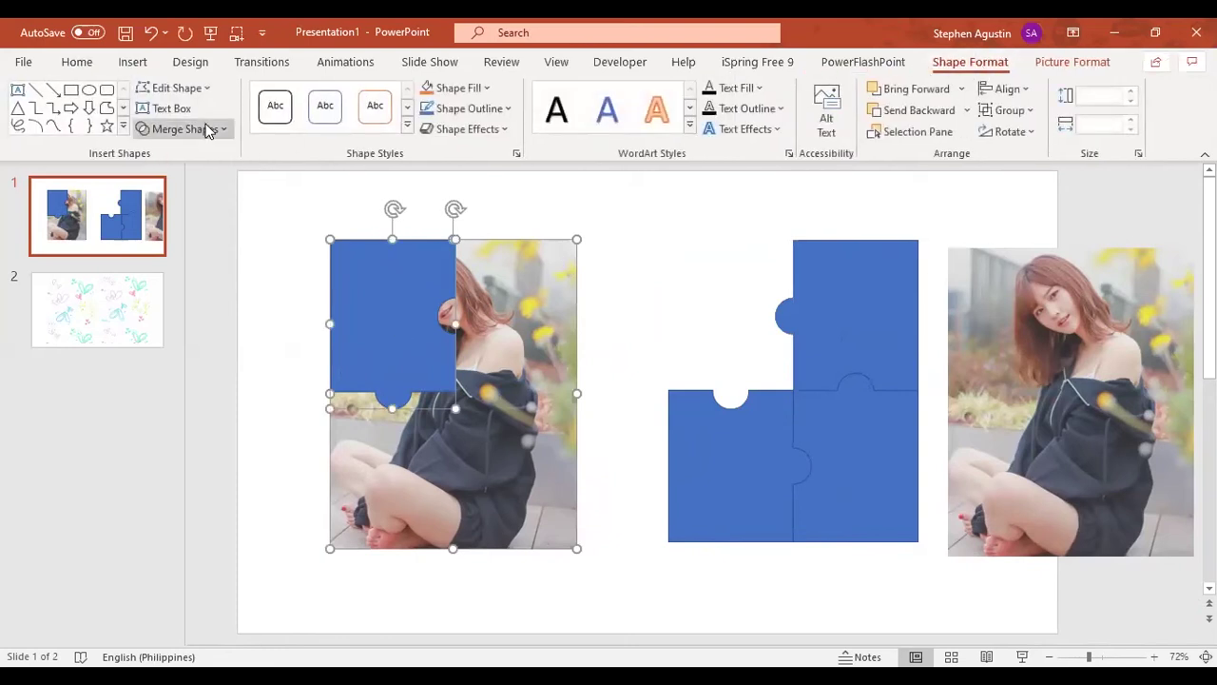
pyautogui.click(208, 130)
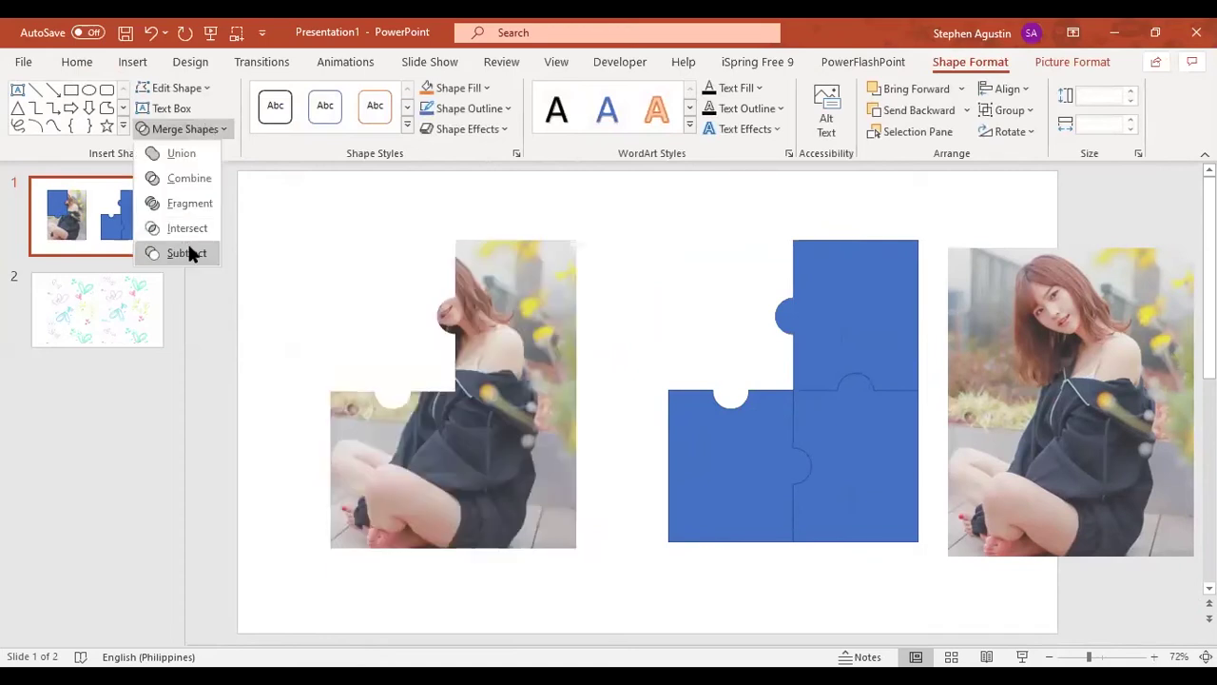
pyautogui.click(187, 228)
pyautogui.click(275, 389)
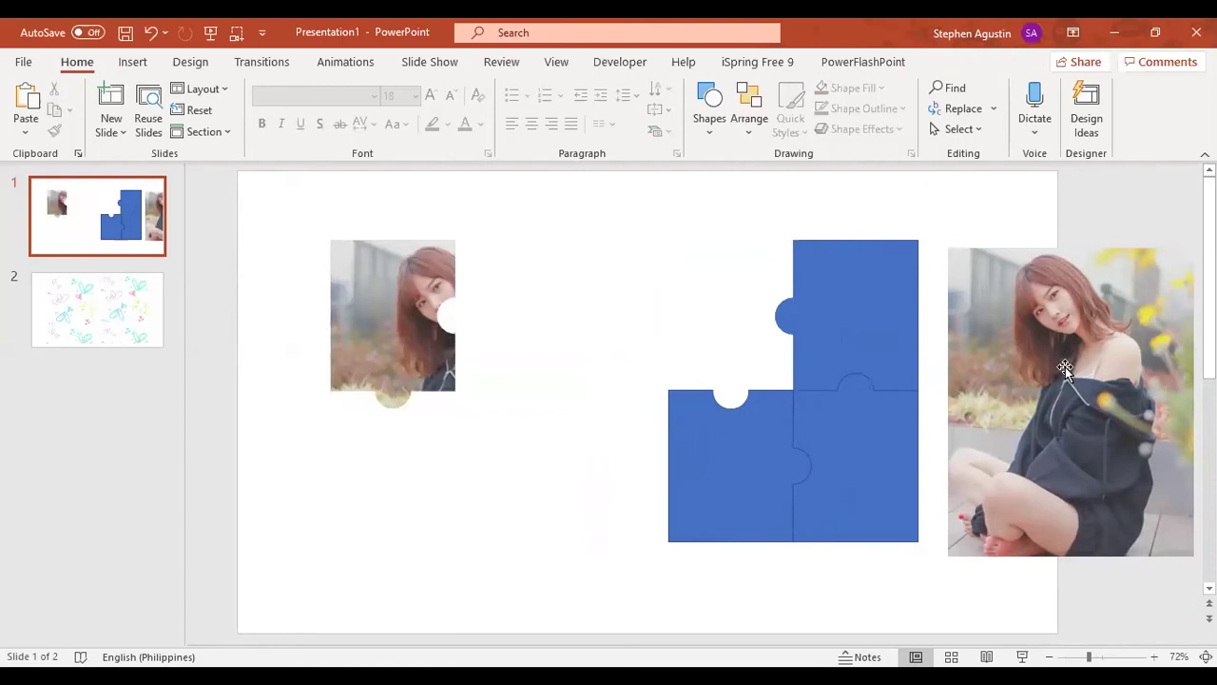
pyautogui.moveTo(1066, 369); pyautogui.dragTo(450, 362)
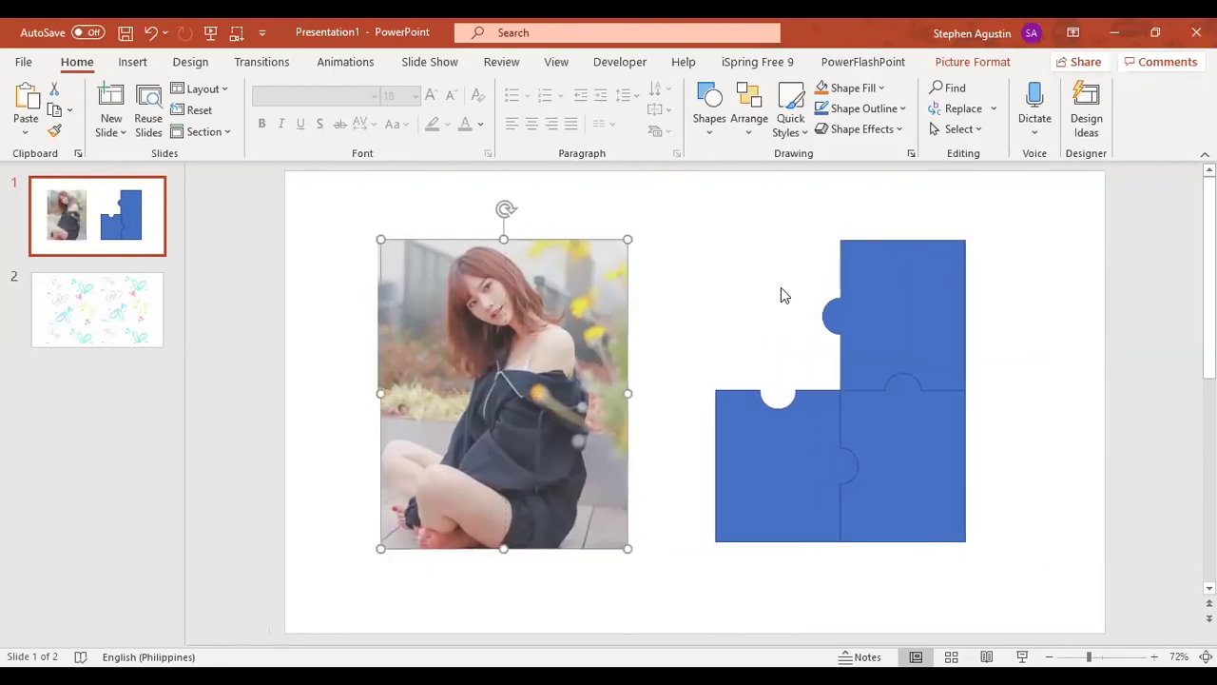
# - Send the full photo behind the cut piece and realign it at its original spot
pyautogui.hotkey('ctrl', 'Left')
pyautogui.hotkey('ctrl', 'Left')
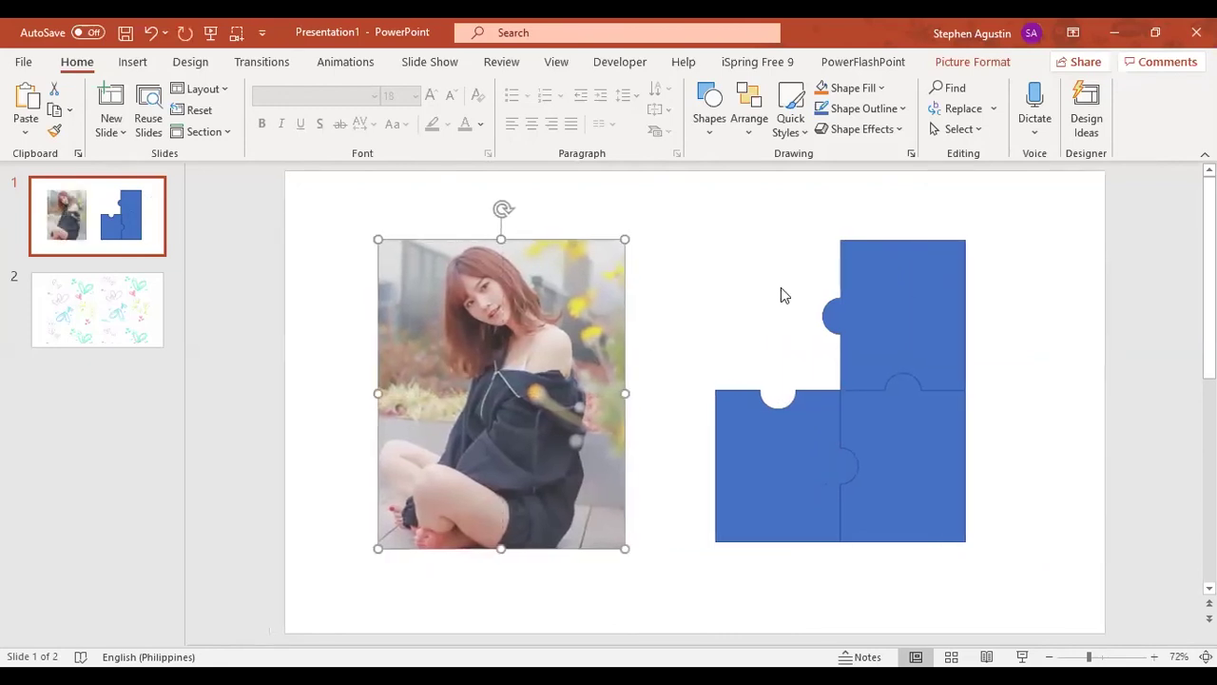
pyautogui.rightClick(501, 335)
pyautogui.click(561, 489)
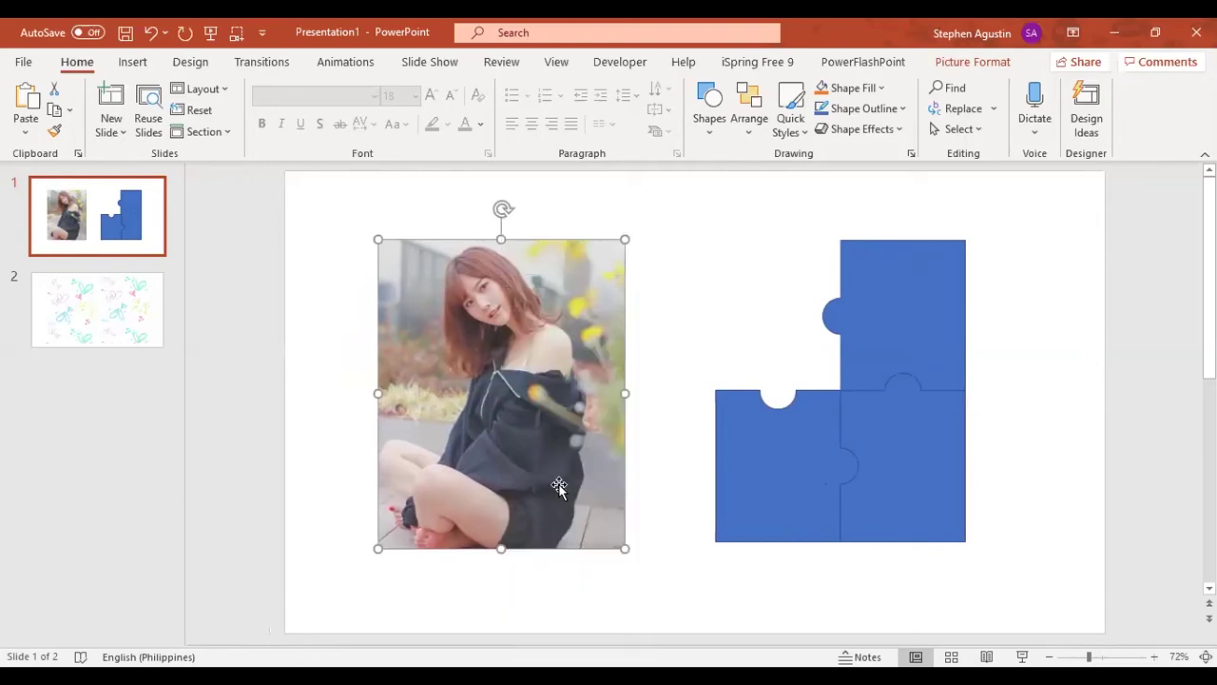
pyautogui.click(427, 298)
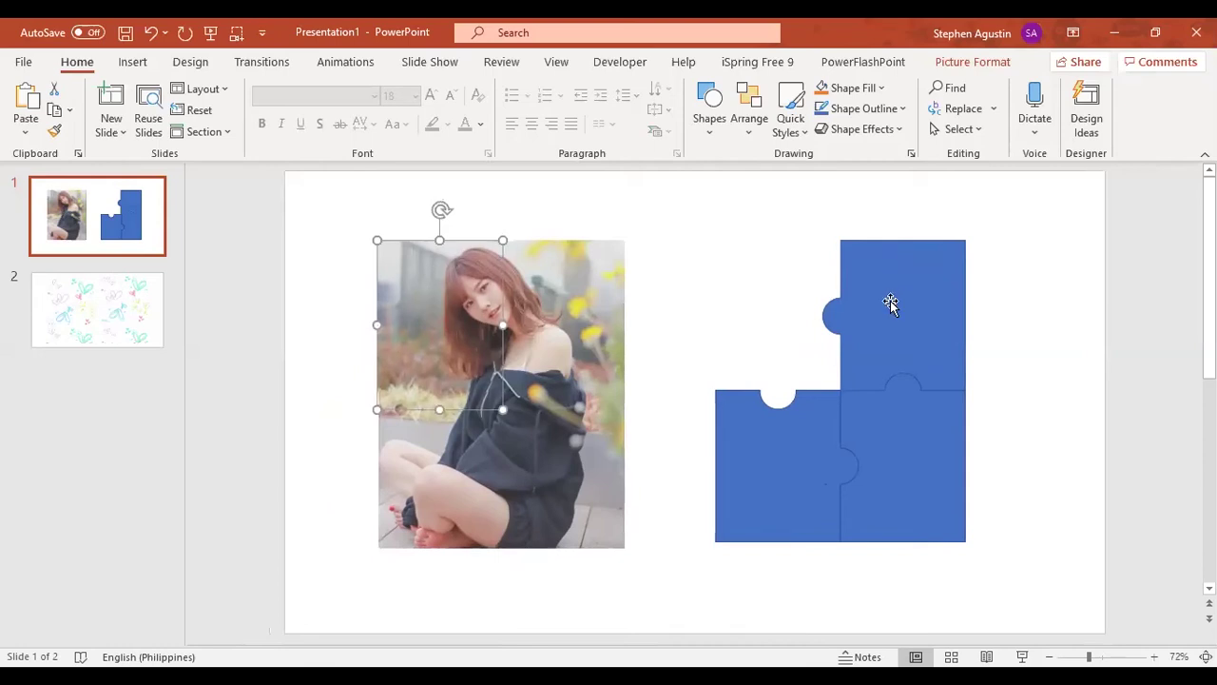
pyautogui.click(620, 257)
pyautogui.moveTo(590, 272)
pyautogui.mouseDown()
pyautogui.moveTo(619, 287)
pyautogui.moveTo(597, 277)
pyautogui.mouseUp()
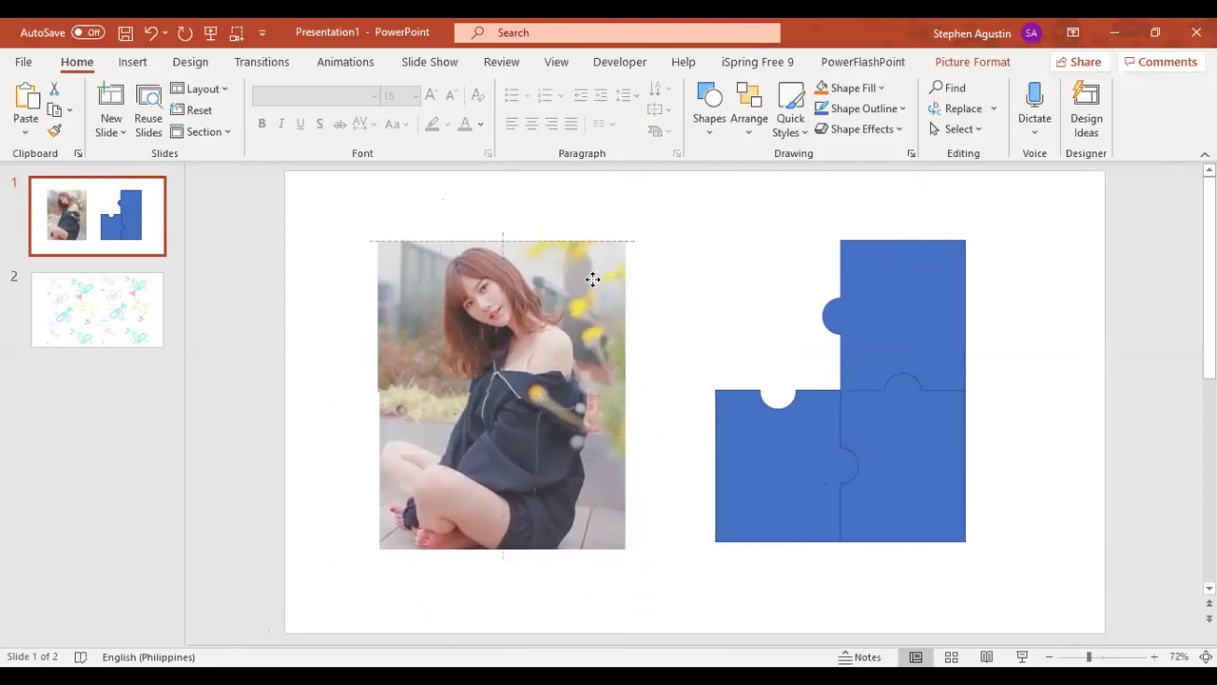
pyautogui.moveTo(596, 276); pyautogui.dragTo(593, 277)
pyautogui.click(799, 246)
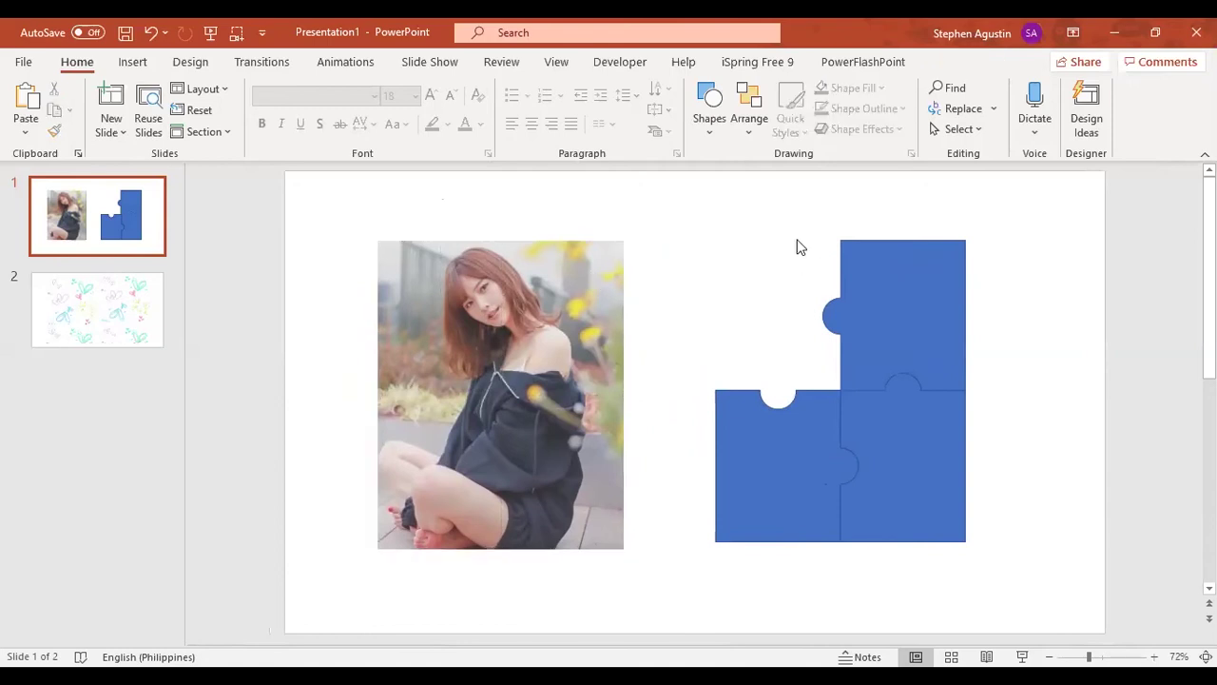
# - Move the top-right puzzle piece onto the photo and Intersect them
pyautogui.moveTo(880, 286); pyautogui.dragTo(535, 290)
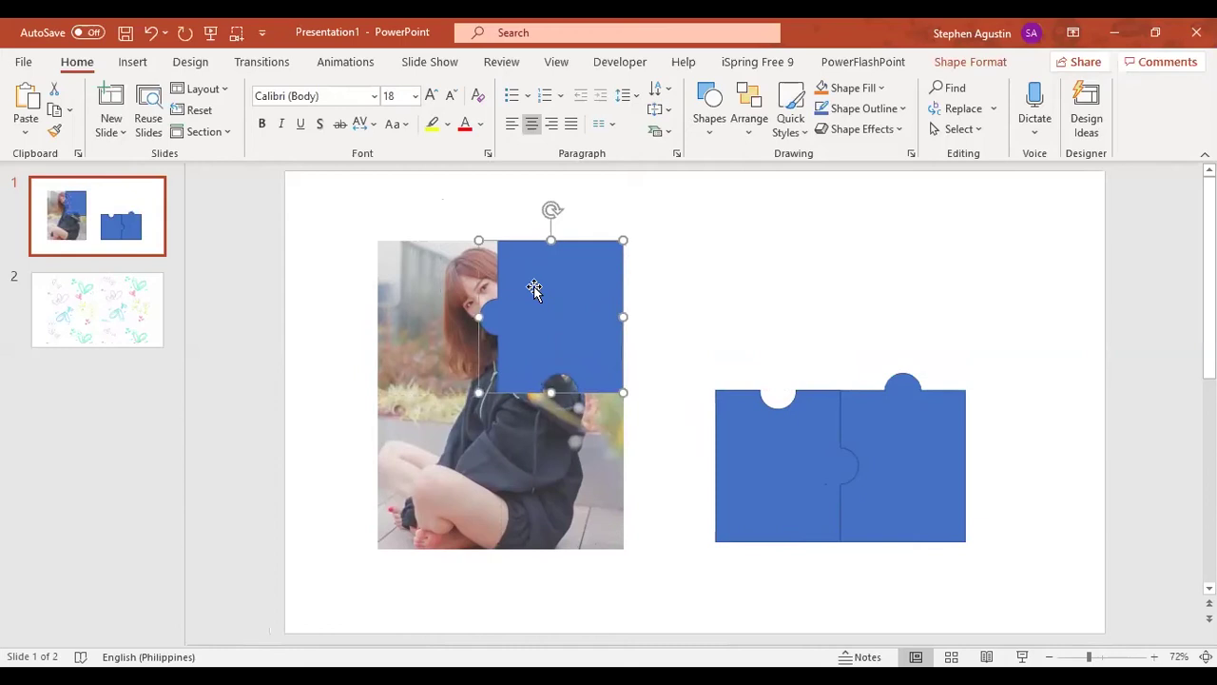
pyautogui.click(653, 295)
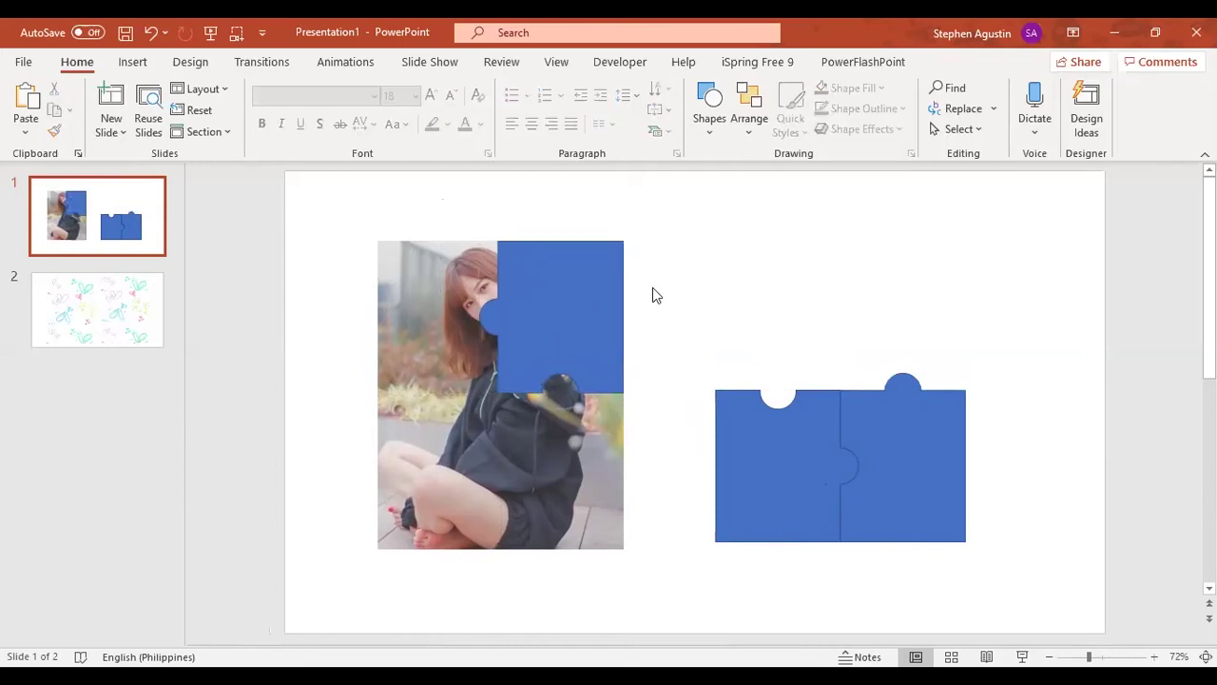
pyautogui.click(569, 314)
pyautogui.keyDown('shift'); pyautogui.click(563, 312); pyautogui.keyUp('shift')
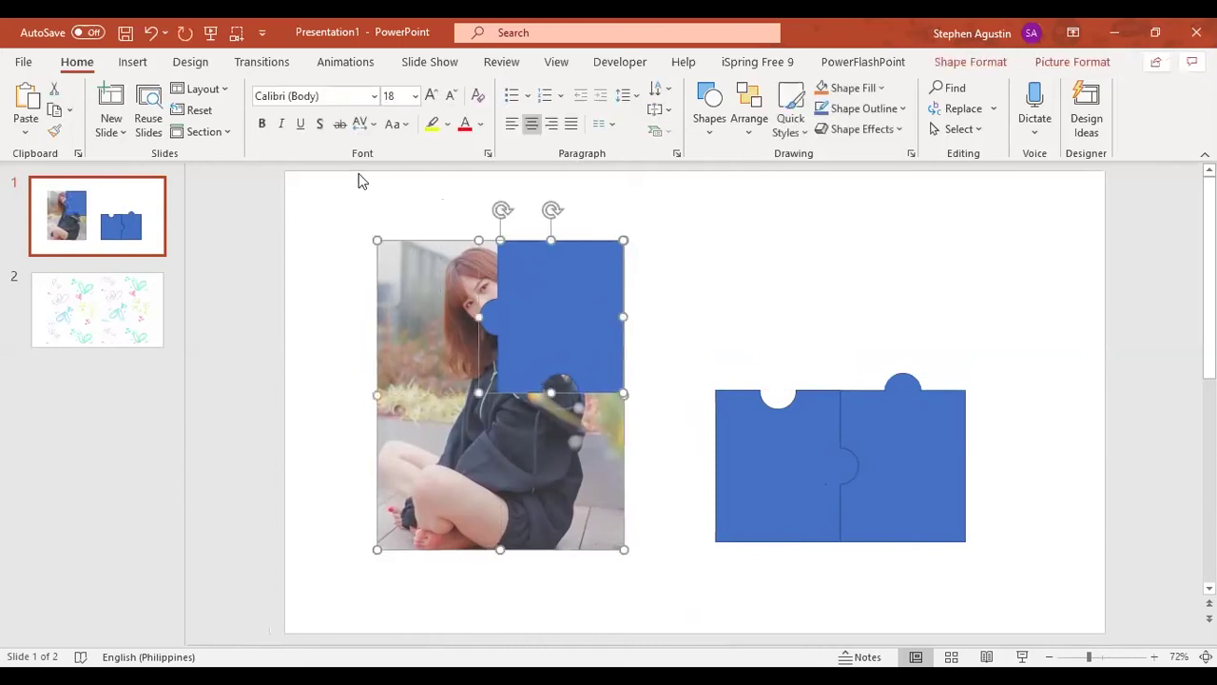
pyautogui.click(980, 65)
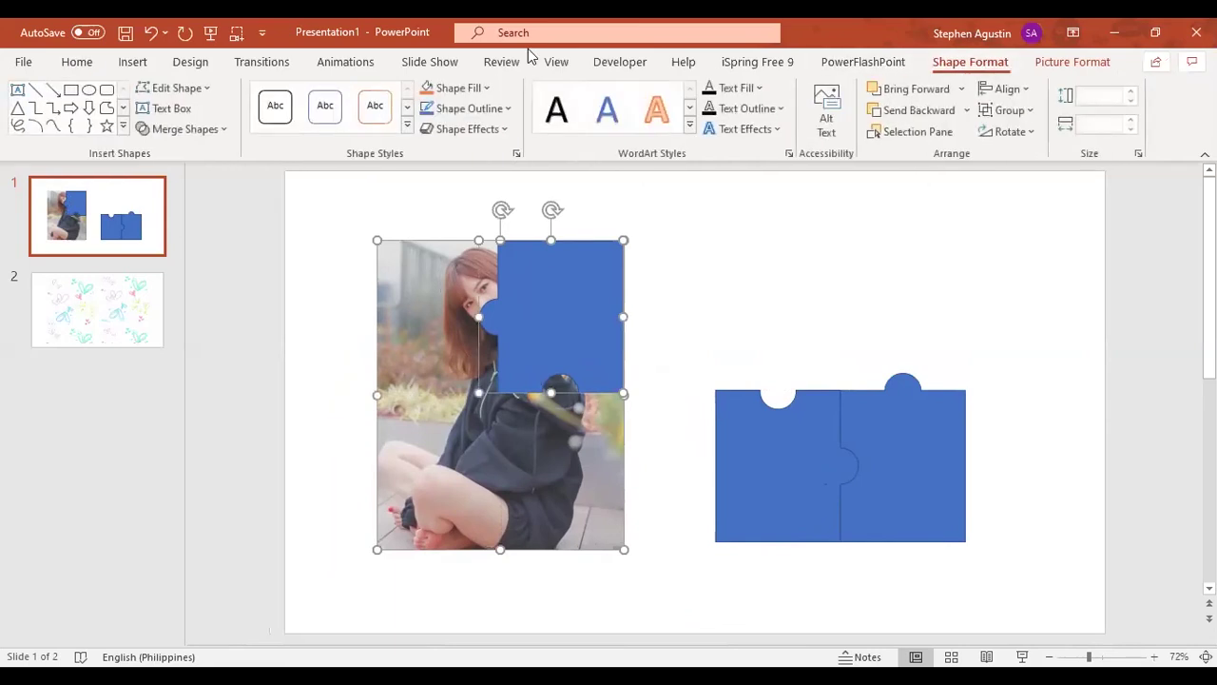
pyautogui.click(180, 133)
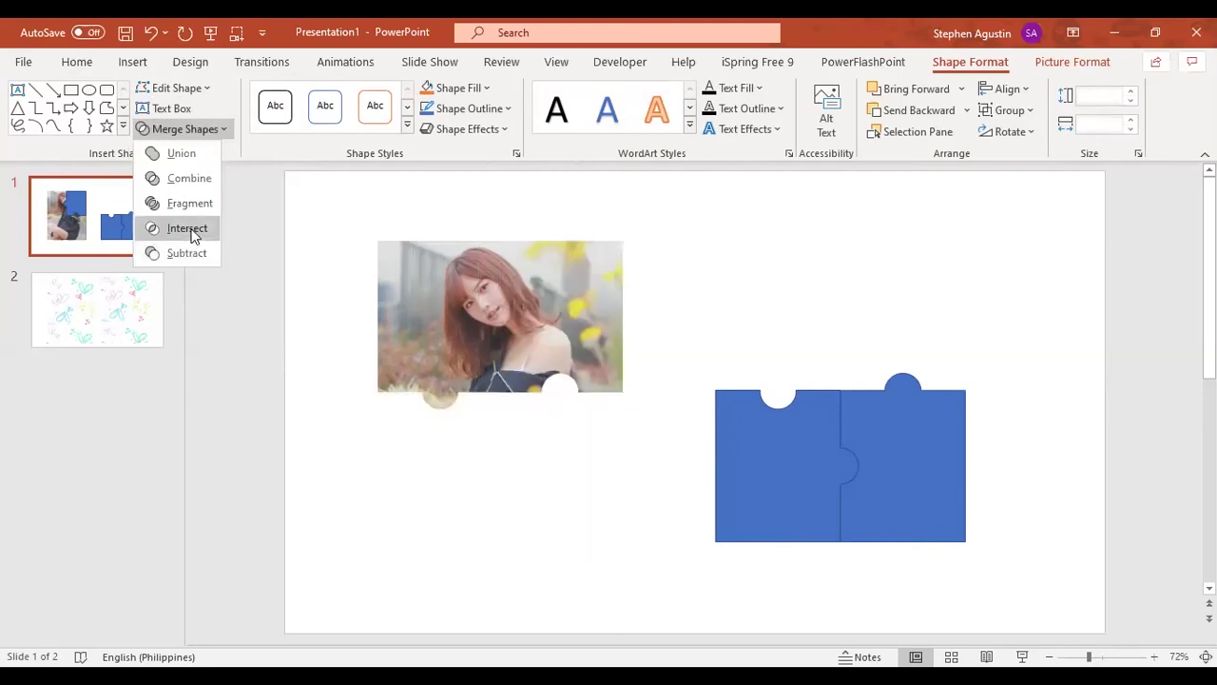
pyautogui.click(190, 235)
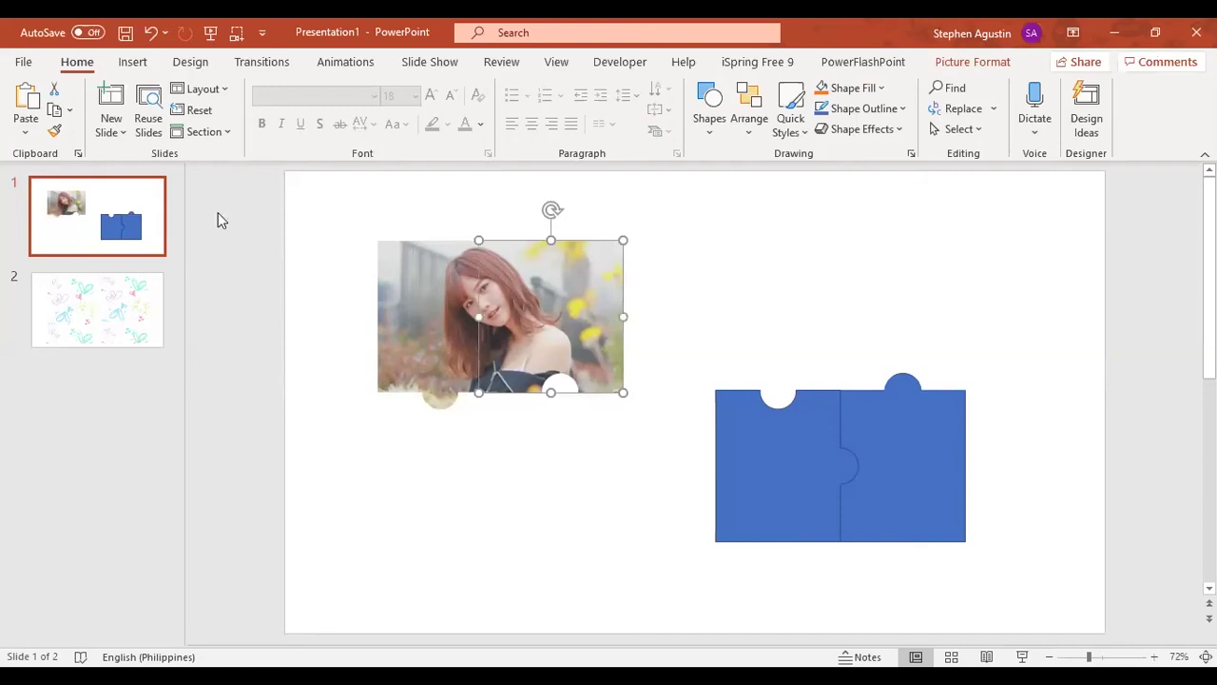
# - Undo the merge to restore the full photo and place a copy of it on the right
pyautogui.click(151, 33)
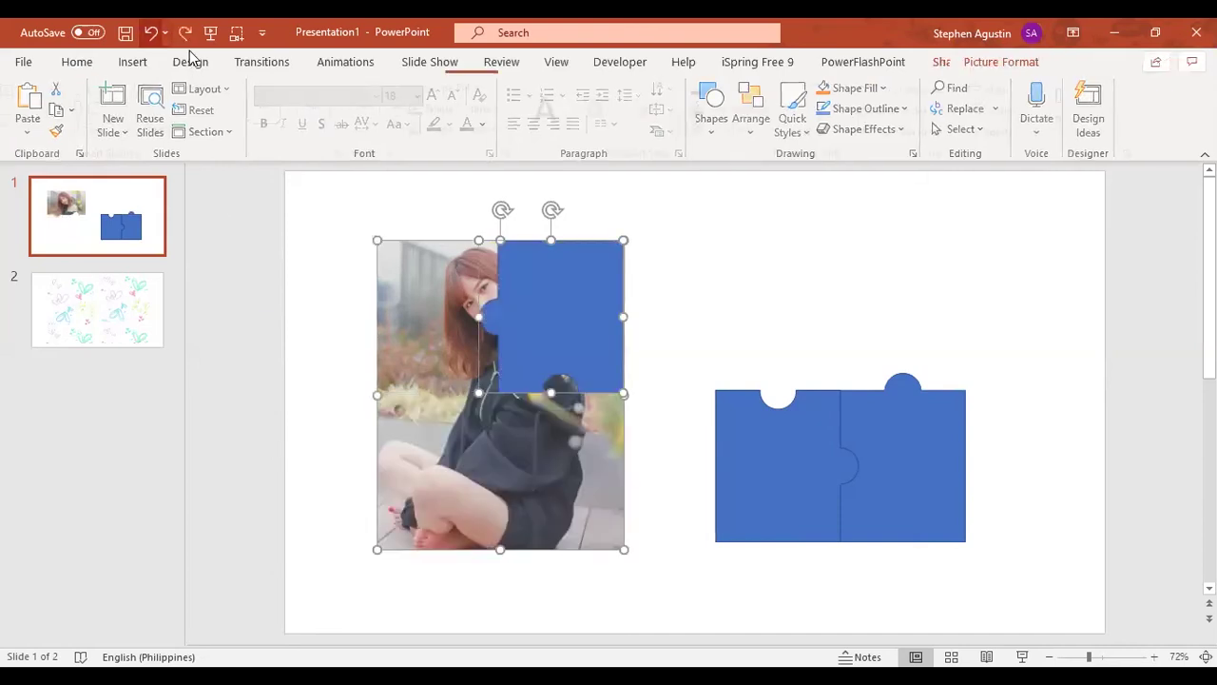
pyautogui.click(307, 329)
pyautogui.click(527, 492)
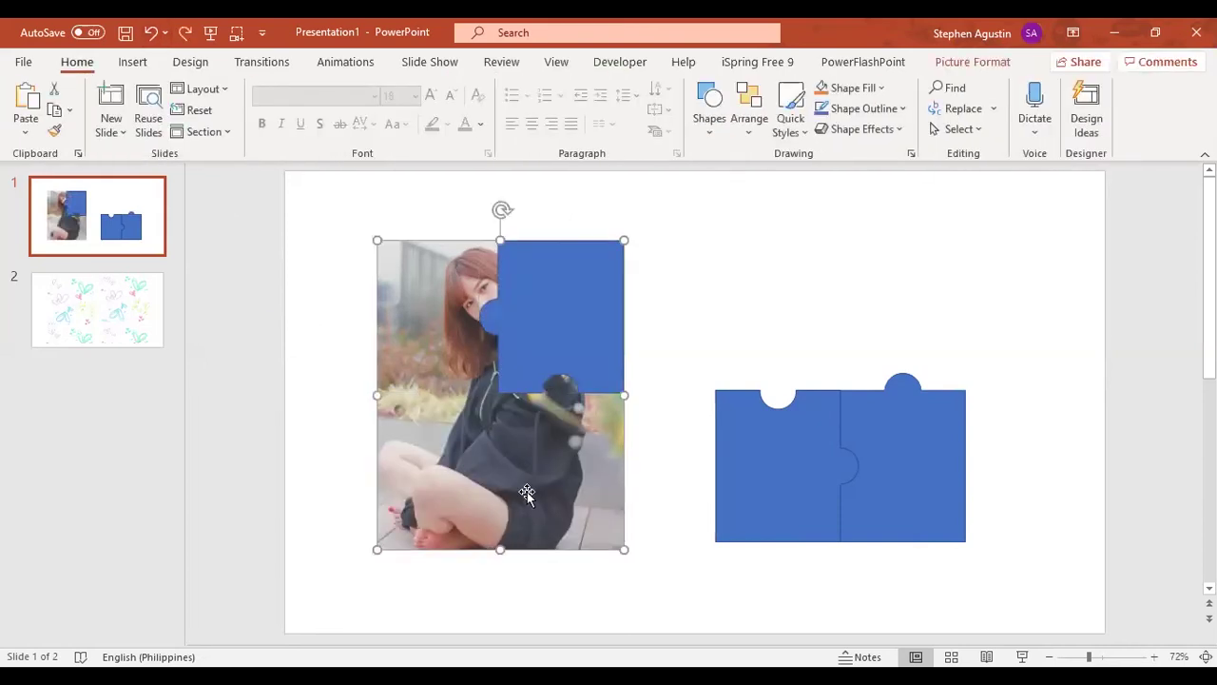
pyautogui.moveTo(527, 492); pyautogui.dragTo(1087, 462)
pyautogui.click(543, 497)
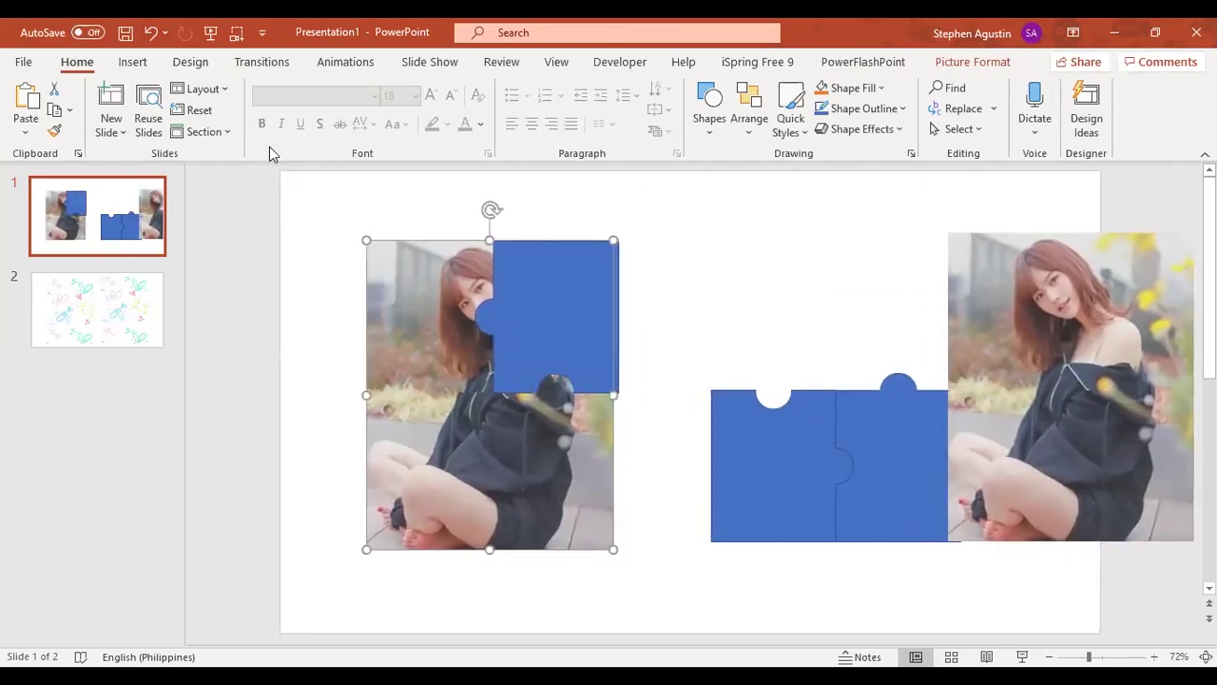
pyautogui.click(151, 33)
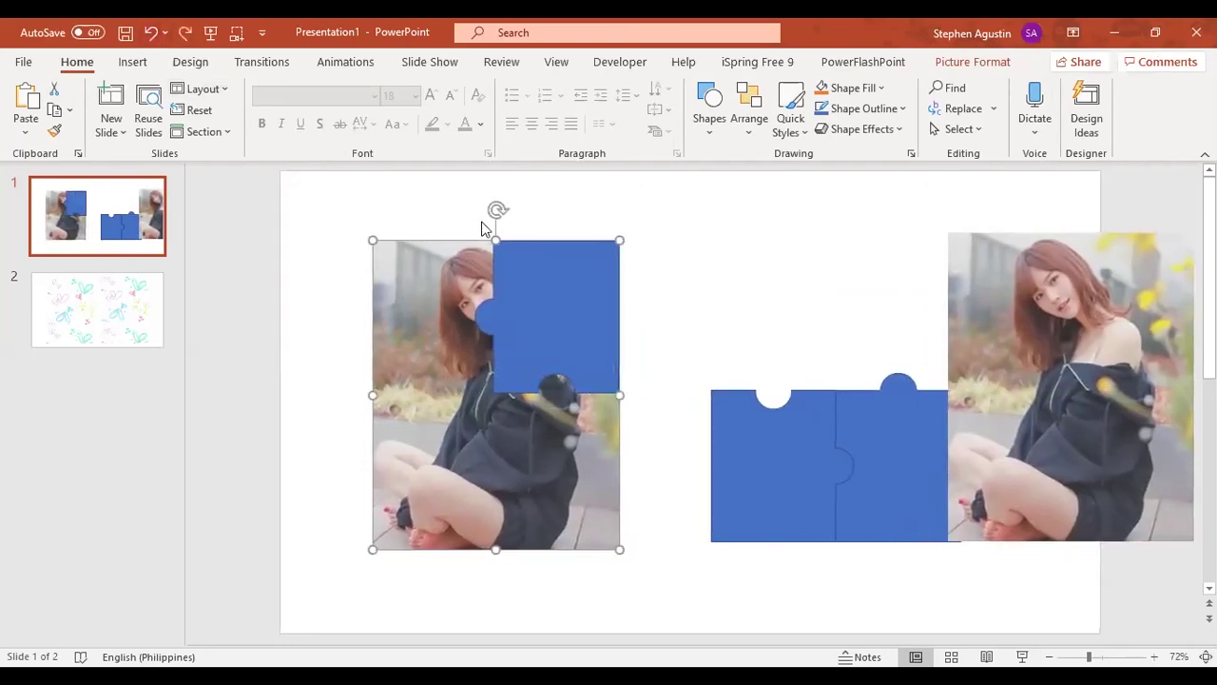
# - Intersect the left photo with the upper puzzle piece using Merge Shapes
pyautogui.keyDown('shift'); pyautogui.click(531, 285); pyautogui.keyUp('shift')
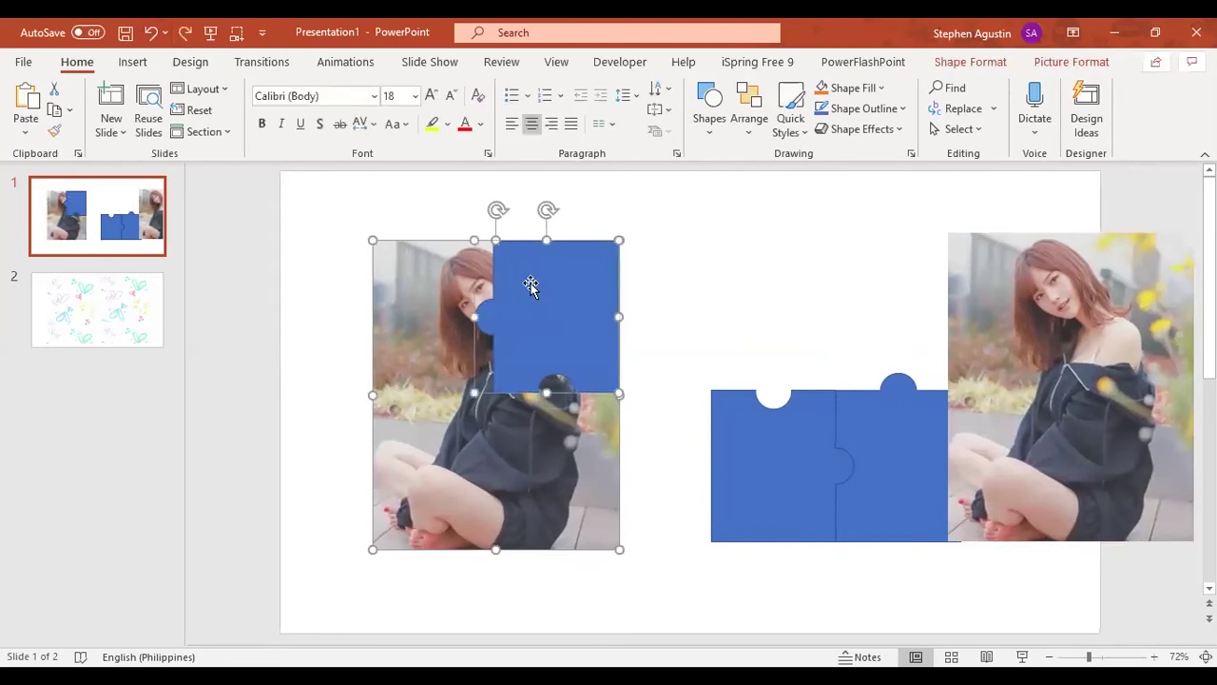
pyautogui.click(940, 65)
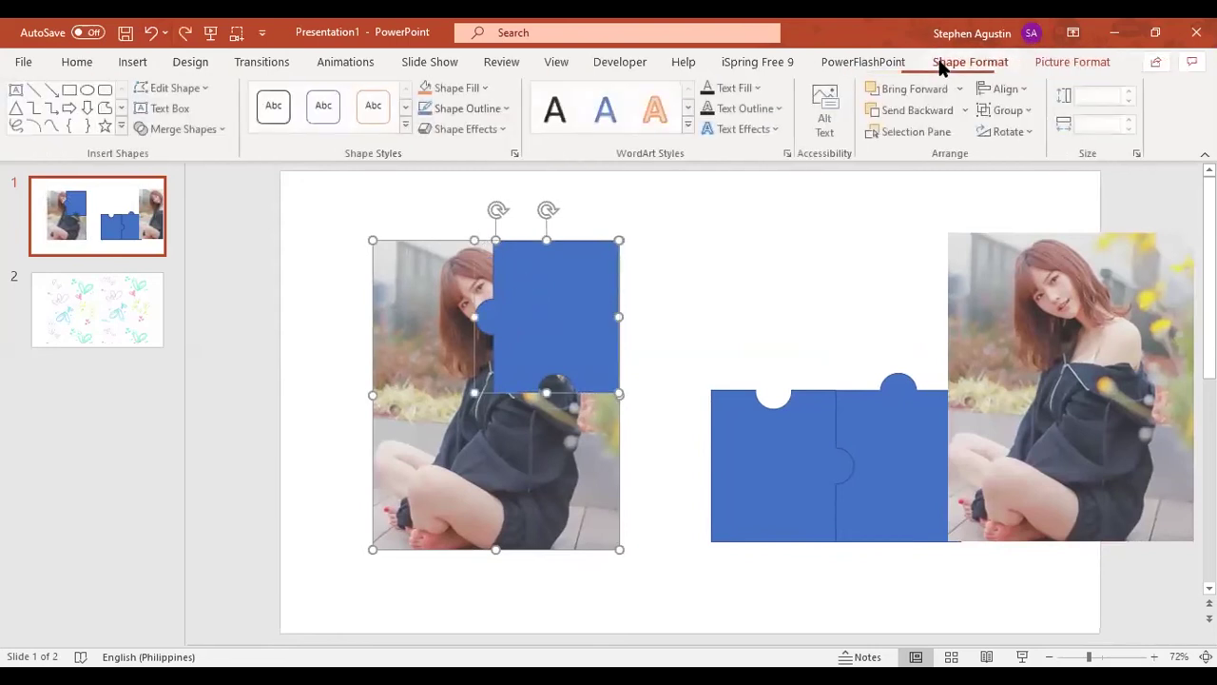
pyautogui.click(225, 131)
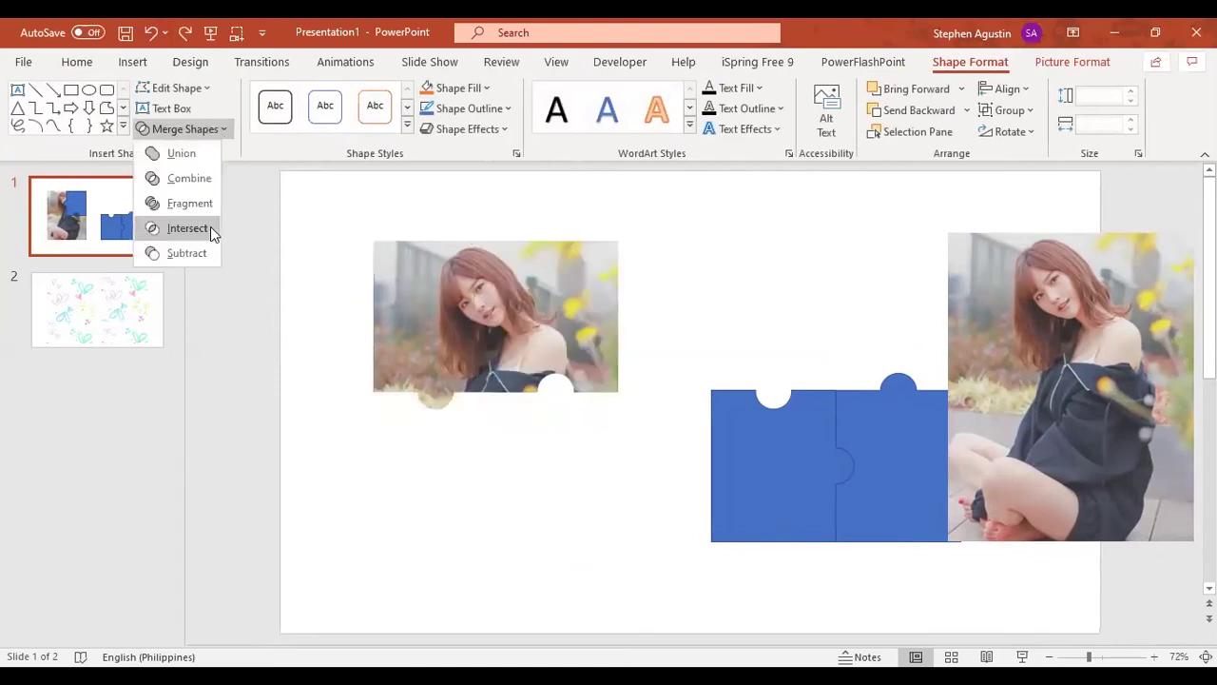
pyautogui.click(211, 228)
pyautogui.click(769, 259)
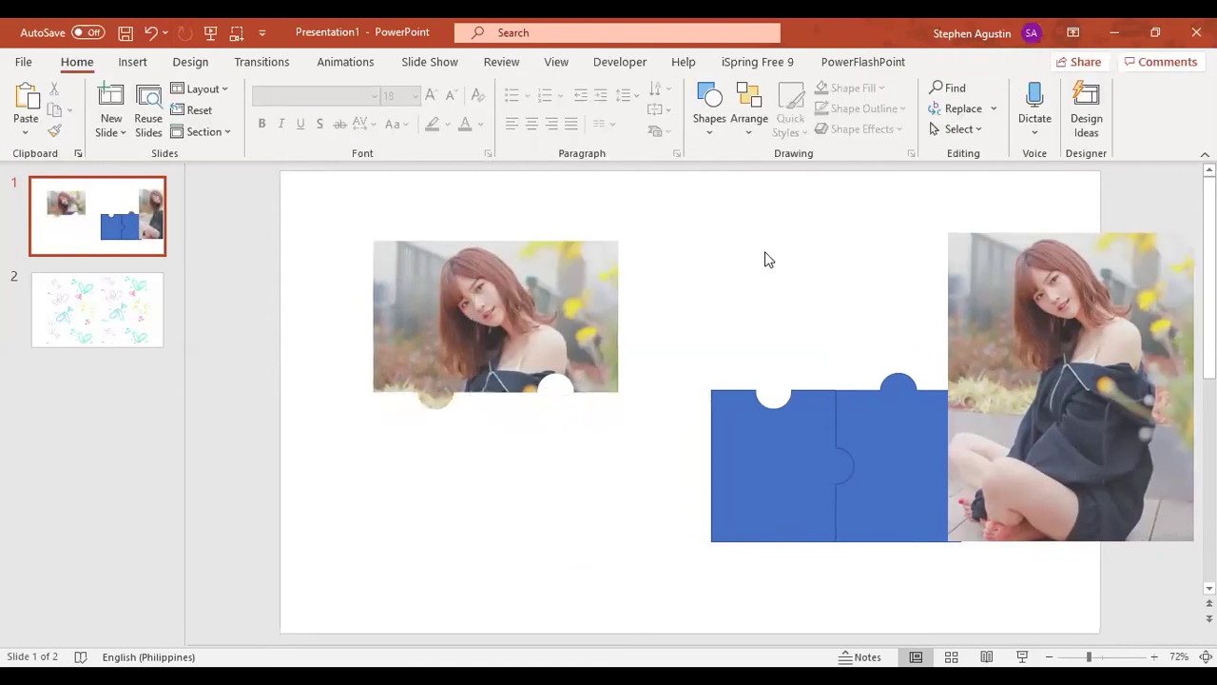
# - Send the tall photo copy to the back and drag it left under the cut pieces
pyautogui.moveTo(301, 190); pyautogui.dragTo(713, 435)
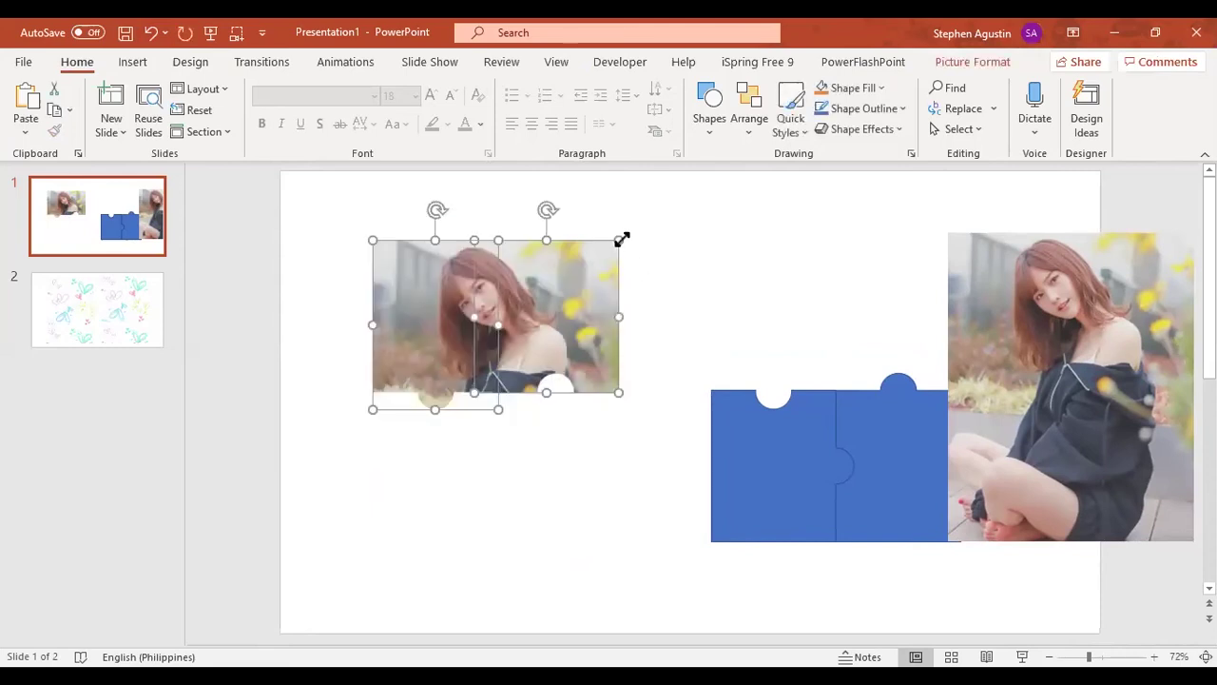
pyautogui.hotkey('shift', 'F10')
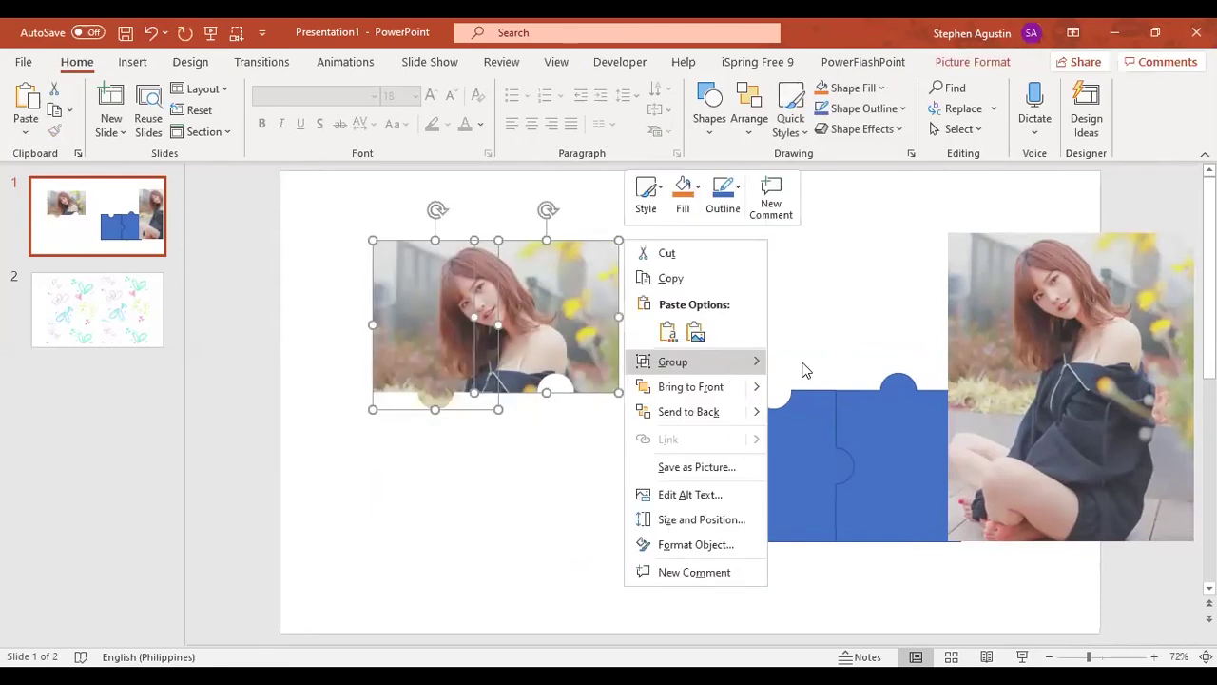
pyautogui.rightClick(1054, 495)
pyautogui.click(1055, 495)
pyautogui.moveTo(1079, 374); pyautogui.dragTo(593, 395)
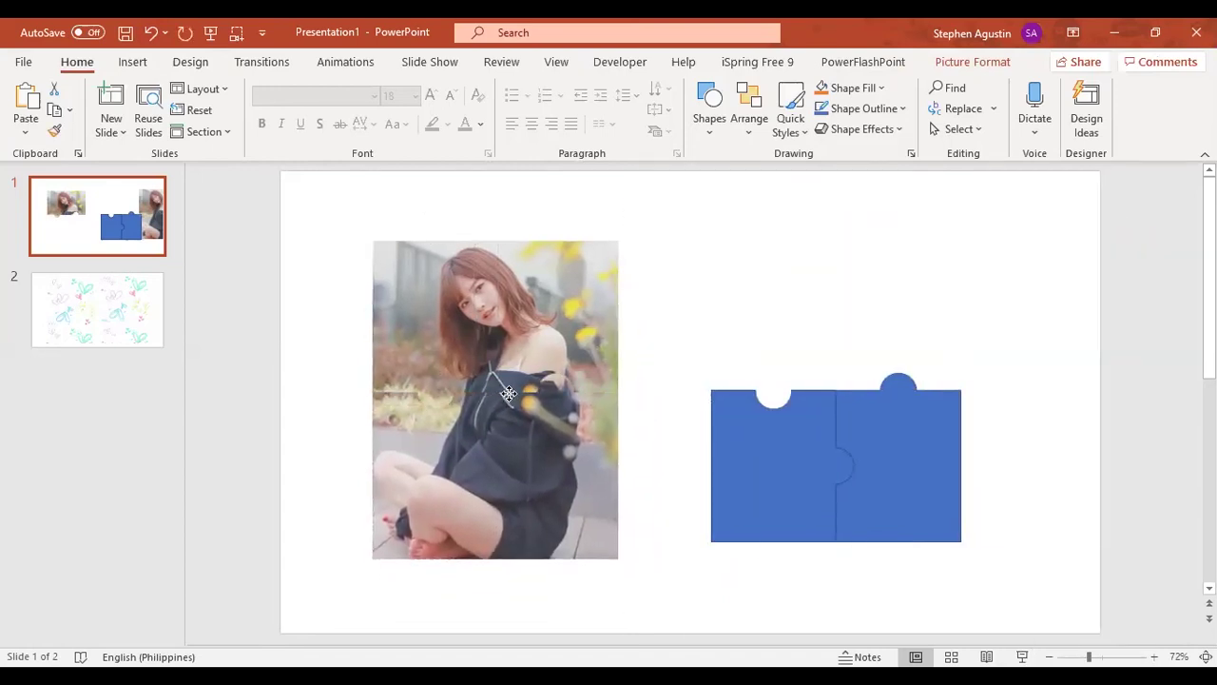
# - Nudge the tall photo up so it lines up with the top piece
pyautogui.click(509, 398)
pyautogui.press('Up')
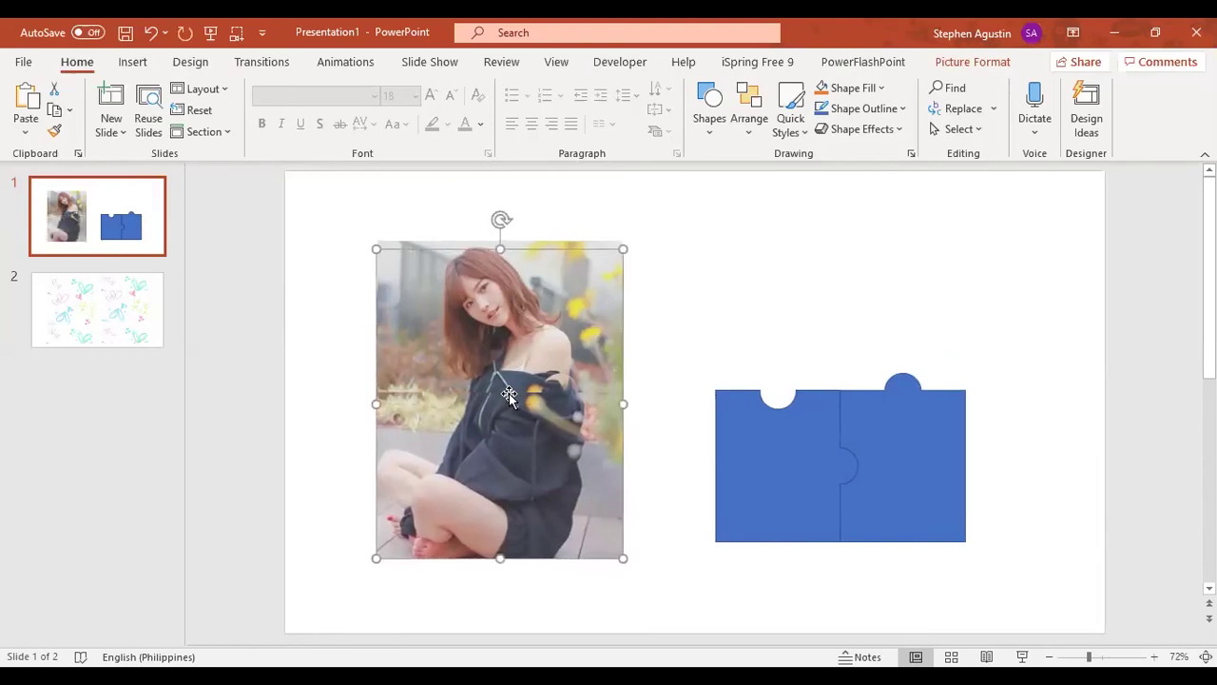
pyautogui.hotkey('ctrl', 'Up')
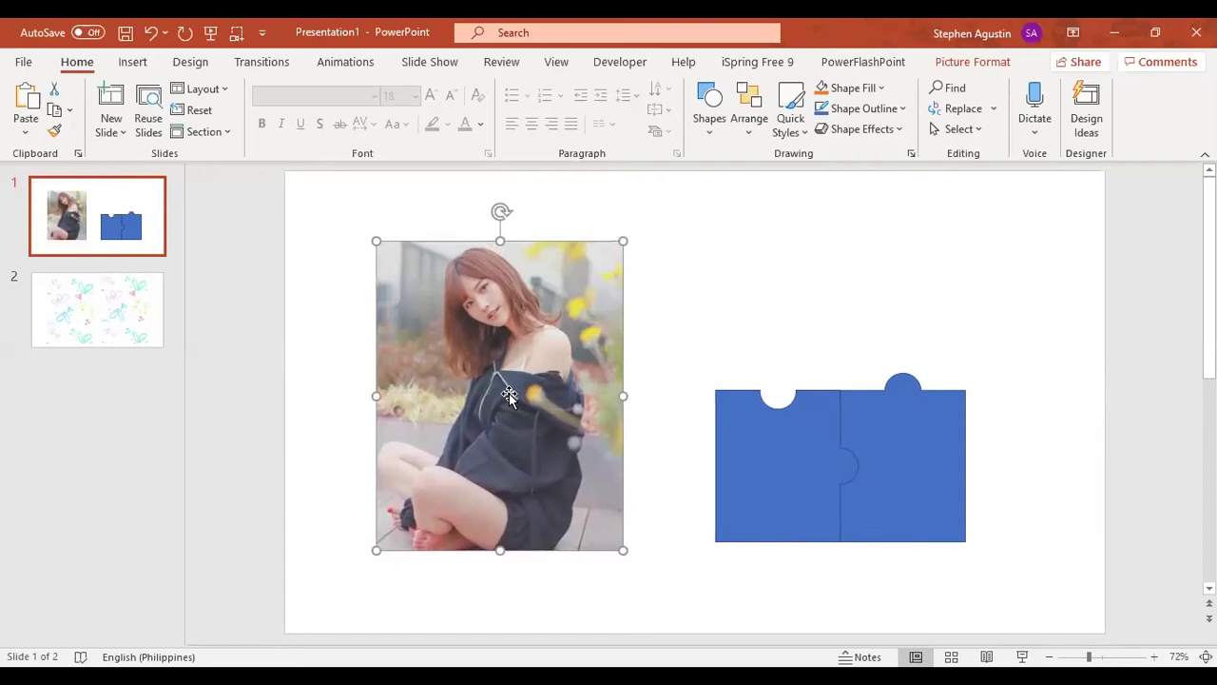
pyautogui.click(310, 283)
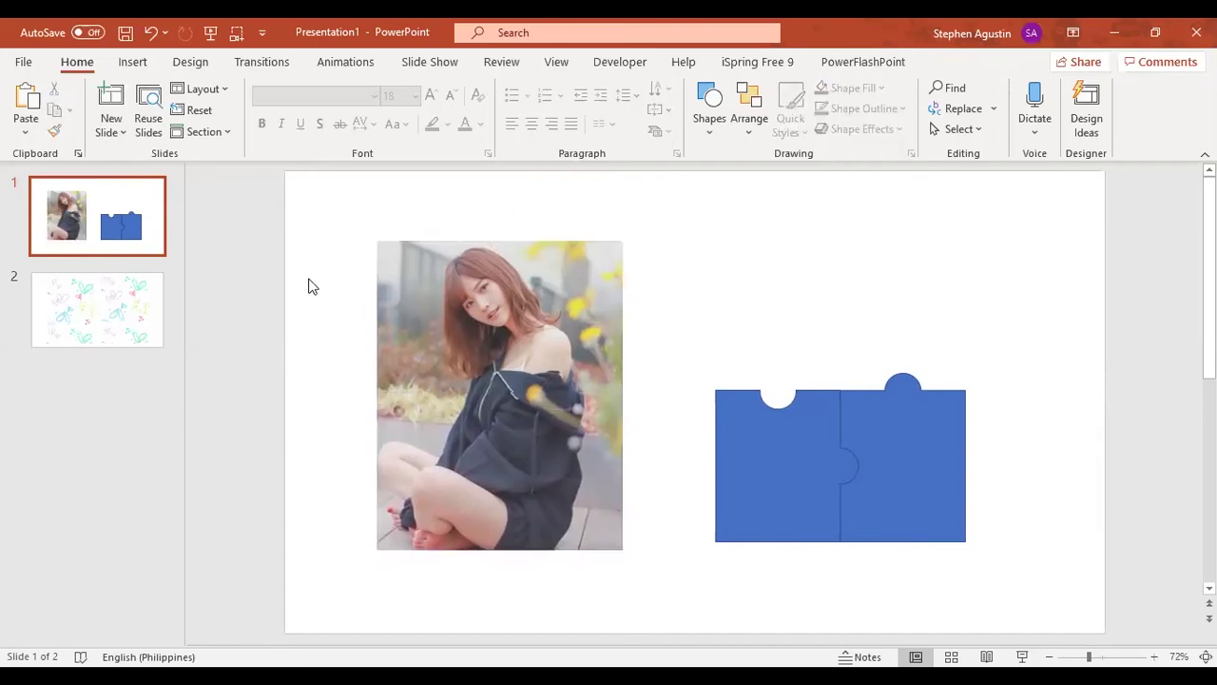
# - Move the left blue puzzle piece onto the photo's lower-left quarter and nudge it up
pyautogui.click(778, 466)
pyautogui.moveTo(778, 466); pyautogui.dragTo(441, 474)
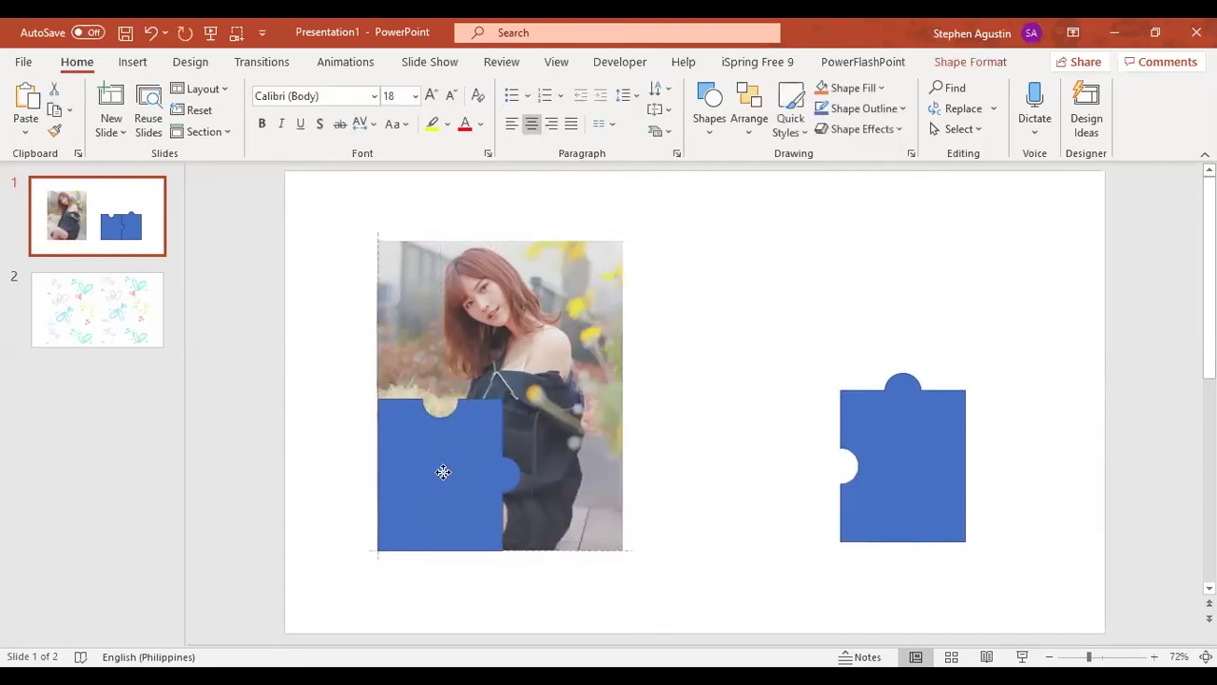
pyautogui.keyDown('shift'); pyautogui.click(436, 314); pyautogui.keyUp('shift')
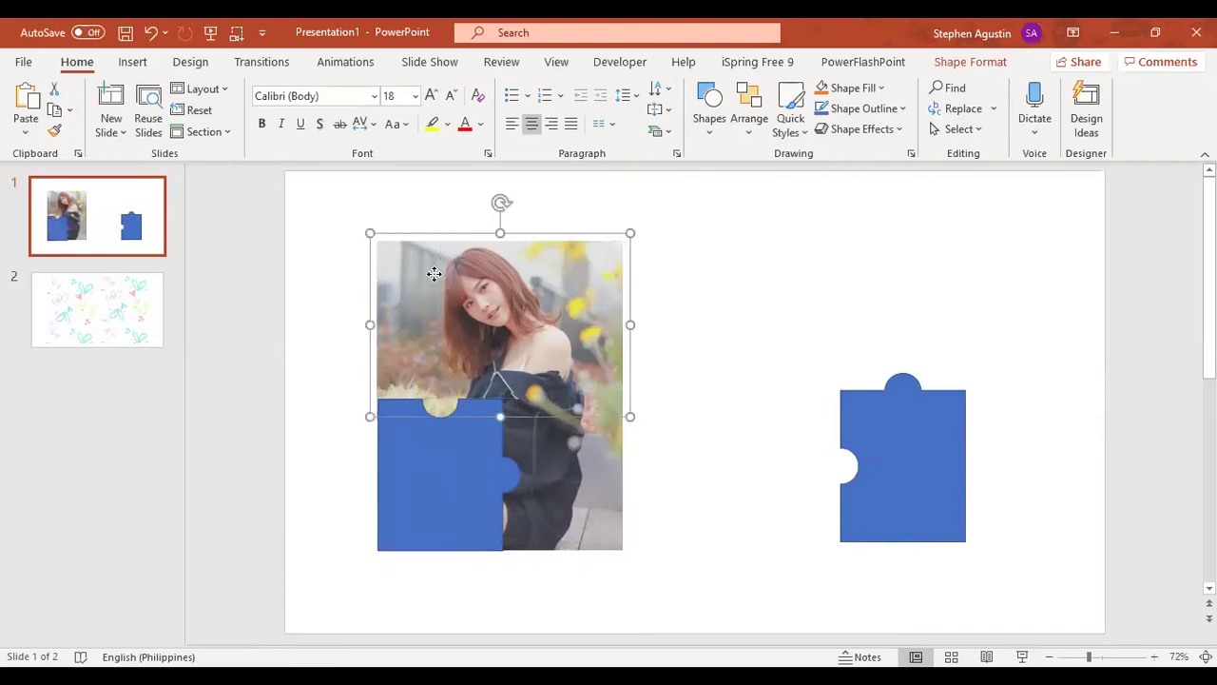
pyautogui.click(890, 107)
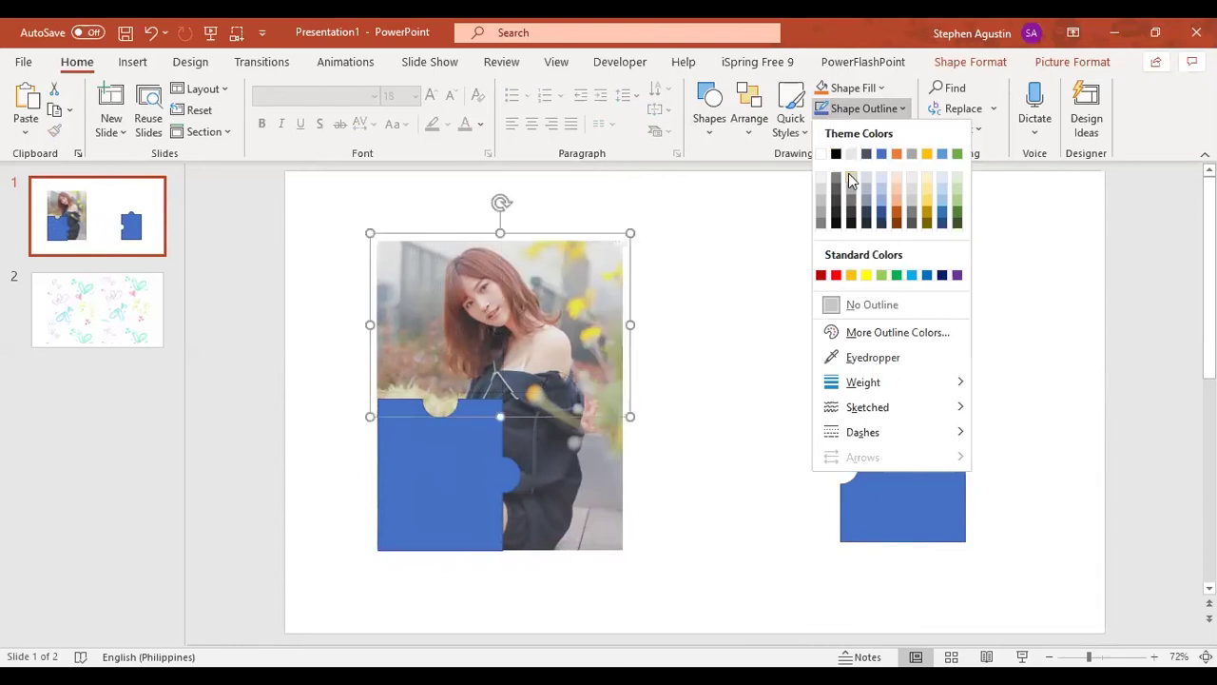
pyautogui.click(418, 515)
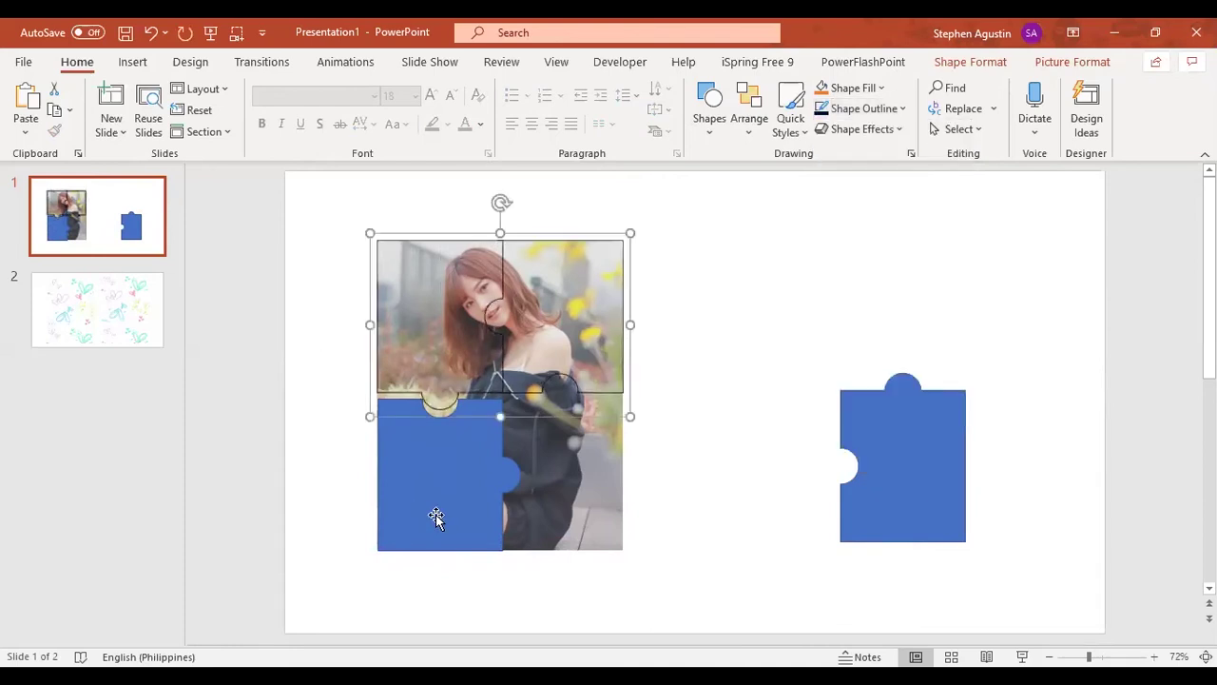
pyautogui.click(434, 517)
pyautogui.hotkey('ctrl', 'Up')
pyautogui.hotkey('ctrl', 'Up')
pyautogui.hotkey('ctrl', 'Up')
pyautogui.hotkey('ctrl', 'Up')
pyautogui.hotkey('ctrl', 'Up')
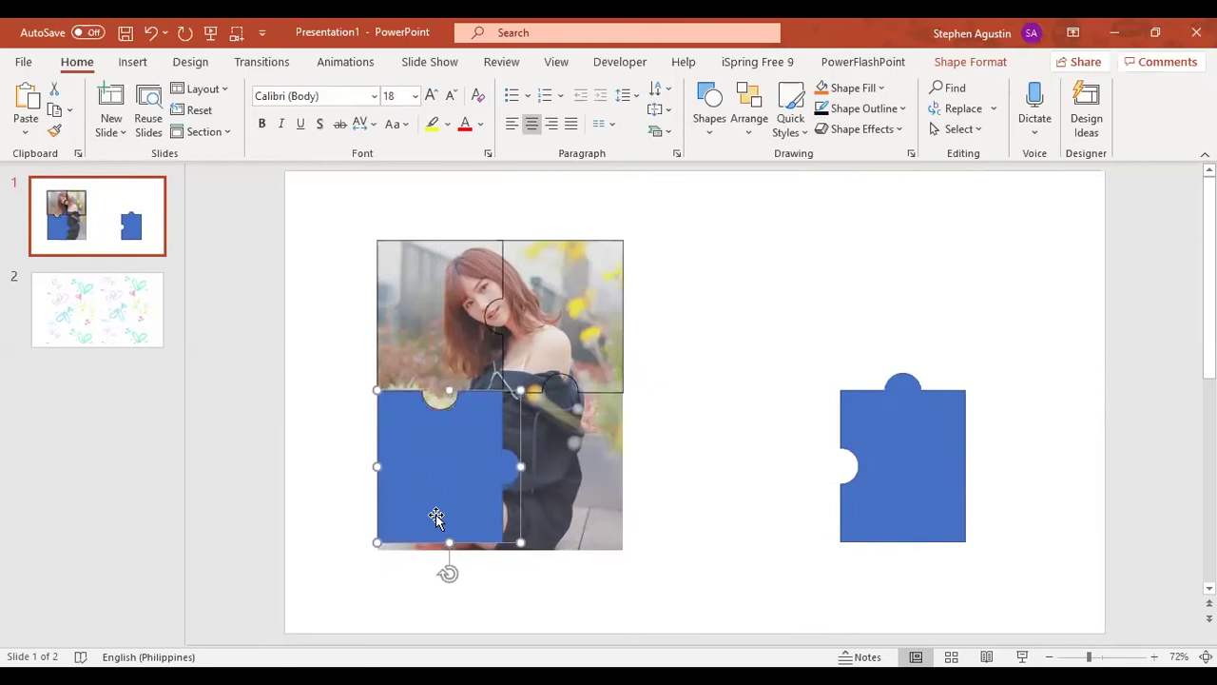
# - Duplicate the tall photo and move the spare copy off to the right
pyautogui.click(707, 391)
pyautogui.click(605, 487)
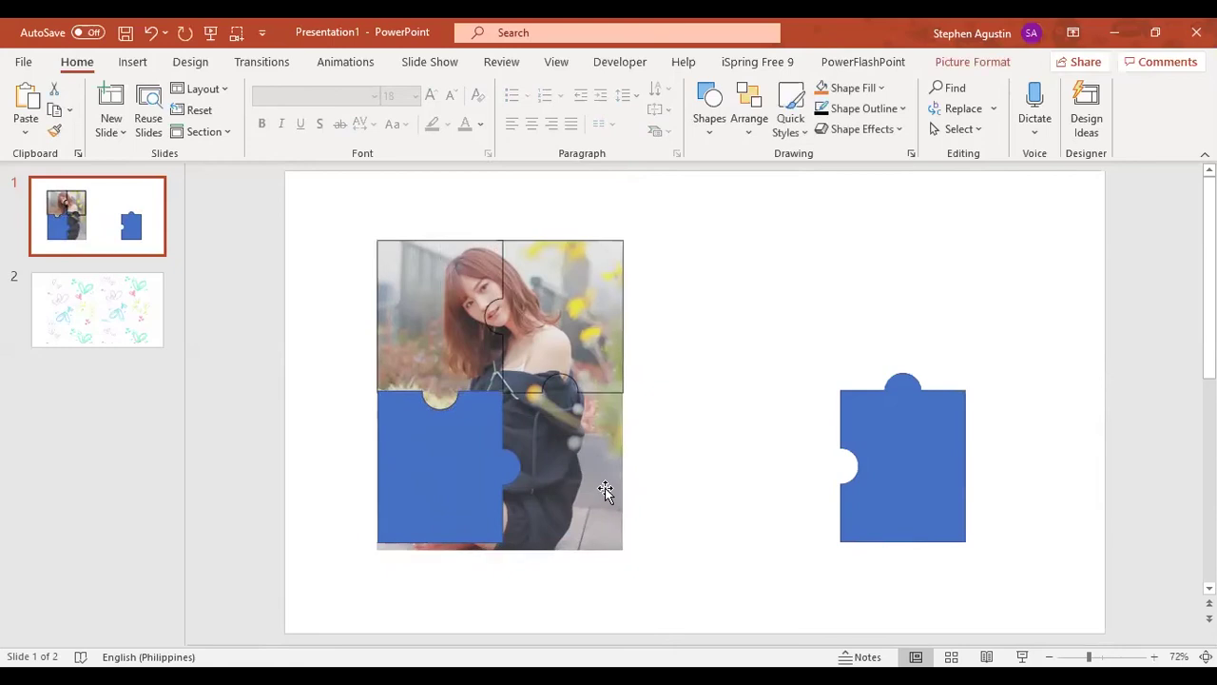
pyautogui.moveTo(609, 495); pyautogui.dragTo(1010, 441)
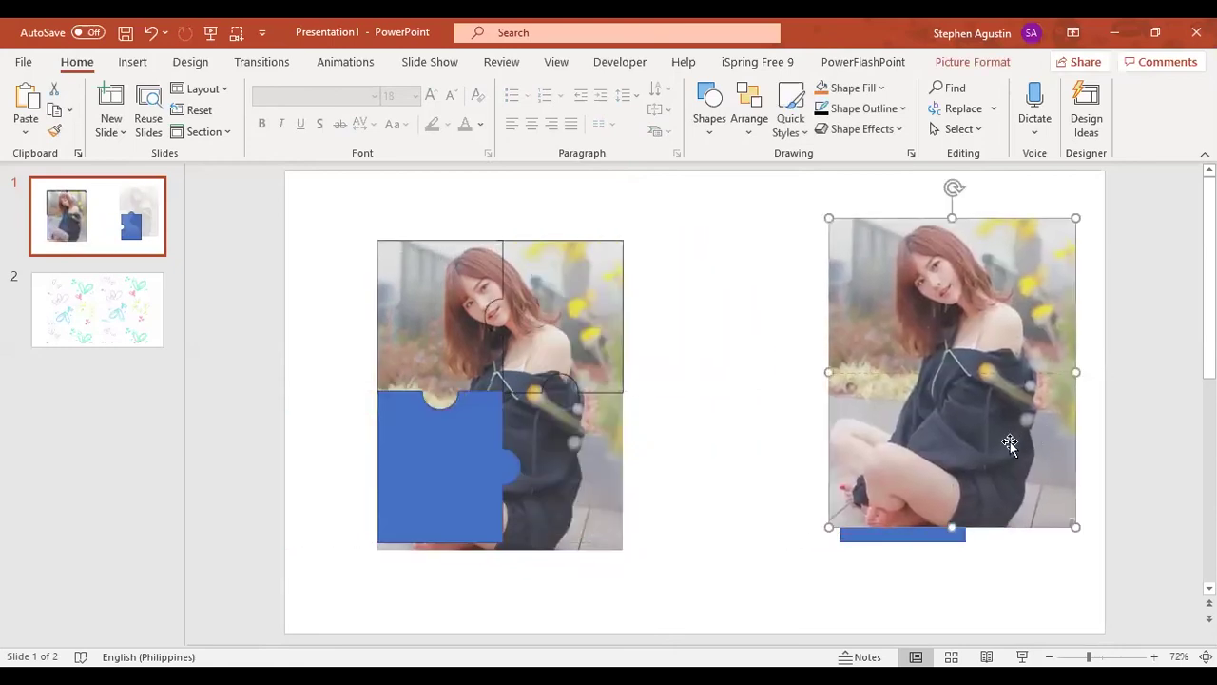
pyautogui.moveTo(904, 397); pyautogui.dragTo(1070, 422)
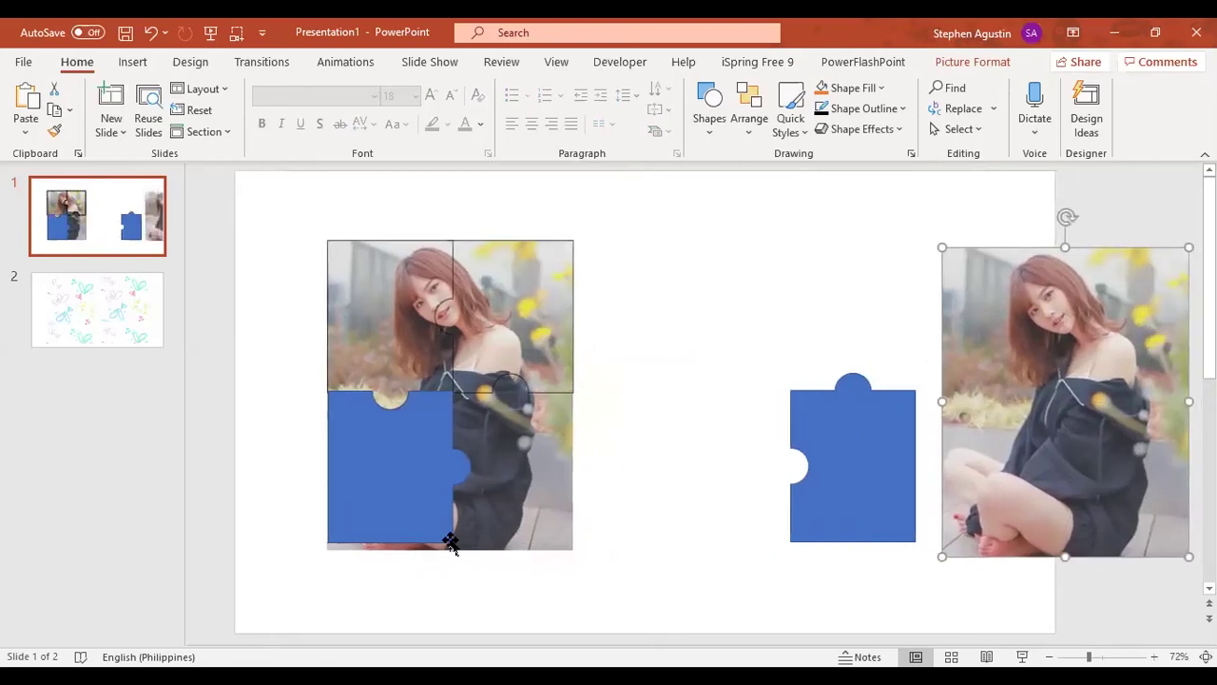
pyautogui.click(496, 538)
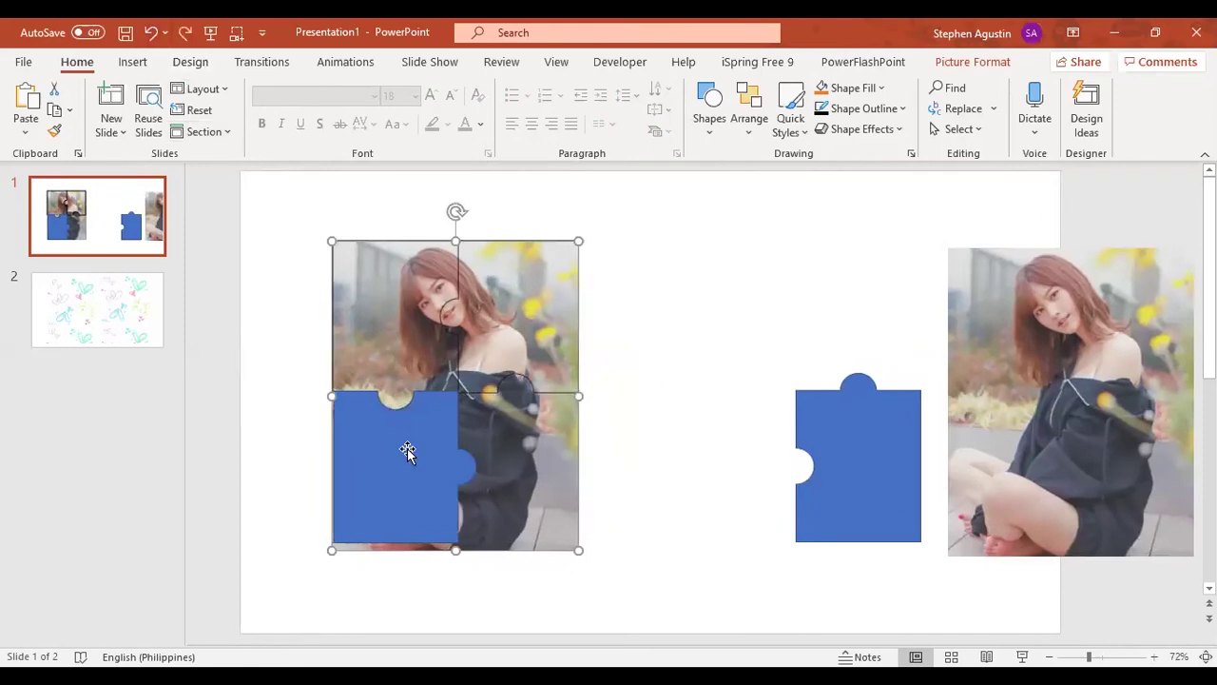
pyautogui.click(642, 473)
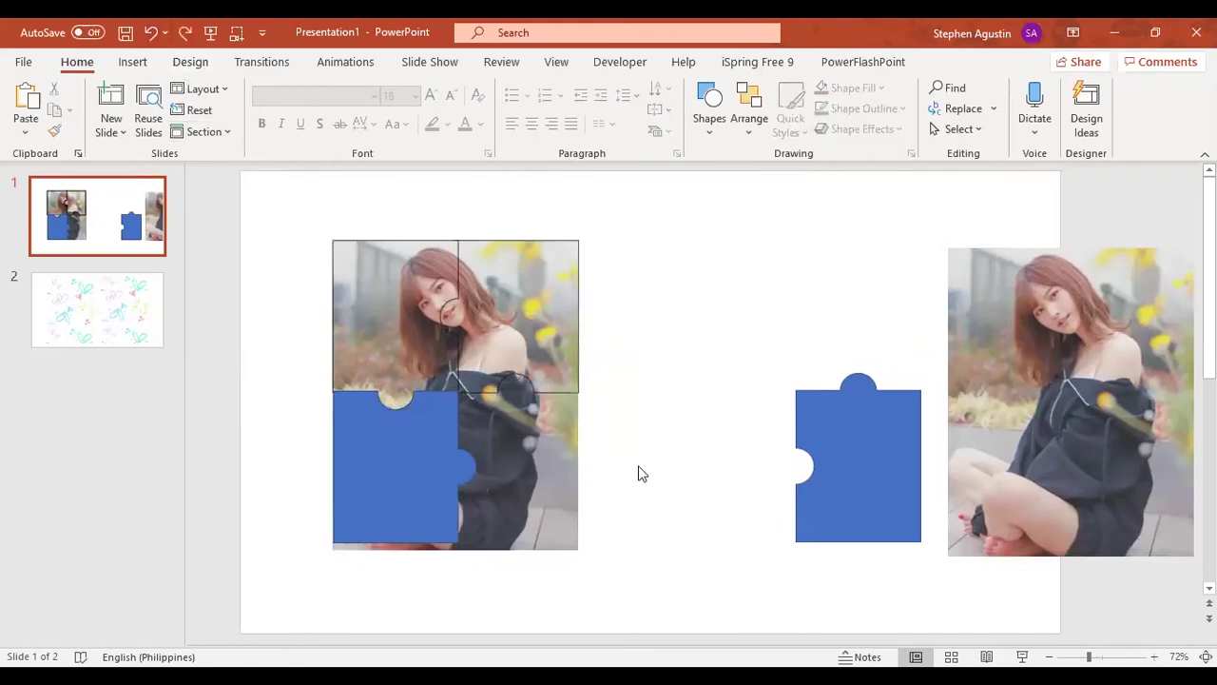
# - Fine-tune the blue piece's position over the photo's lower-left quarter
pyautogui.click(445, 468)
pyautogui.hotkey('ctrl', 'Down')
pyautogui.hotkey('ctrl', 'Down')
pyautogui.hotkey('ctrl', 'Down')
pyautogui.hotkey('ctrl', 'Down')
pyautogui.hotkey('ctrl', 'Down')
pyautogui.hotkey('ctrl', 'Up')
pyautogui.hotkey('ctrl', 'Up')
pyautogui.hotkey('ctrl', 'Up')
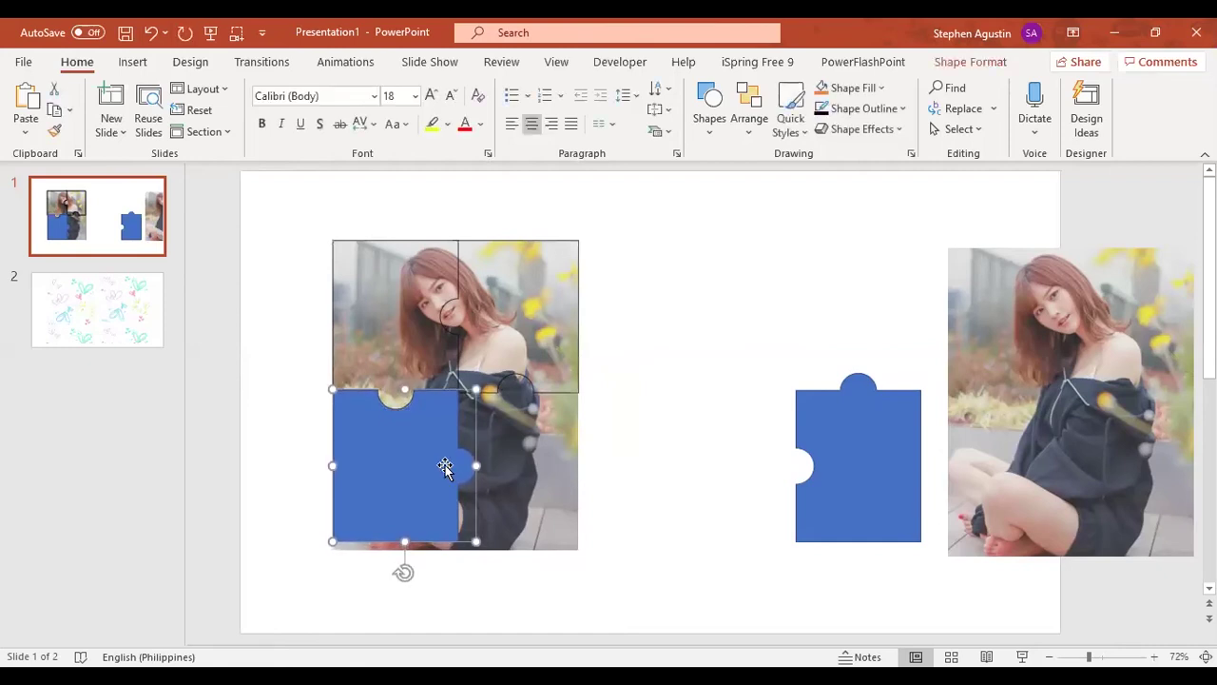
pyautogui.click(692, 388)
pyautogui.click(394, 497)
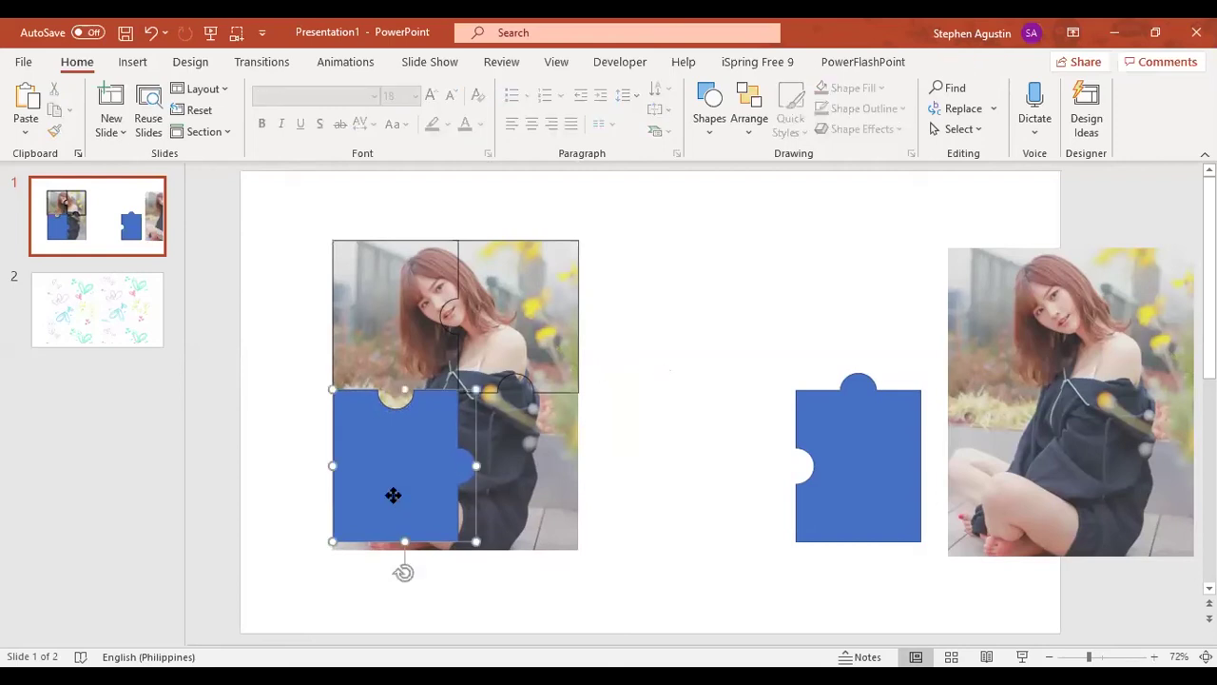
pyautogui.hotkey('ctrl', 'Left')
pyautogui.hotkey('ctrl', 'Right')
pyautogui.hotkey('ctrl', 'Left')
pyautogui.hotkey('ctrl', 'Right')
pyautogui.click(669, 374)
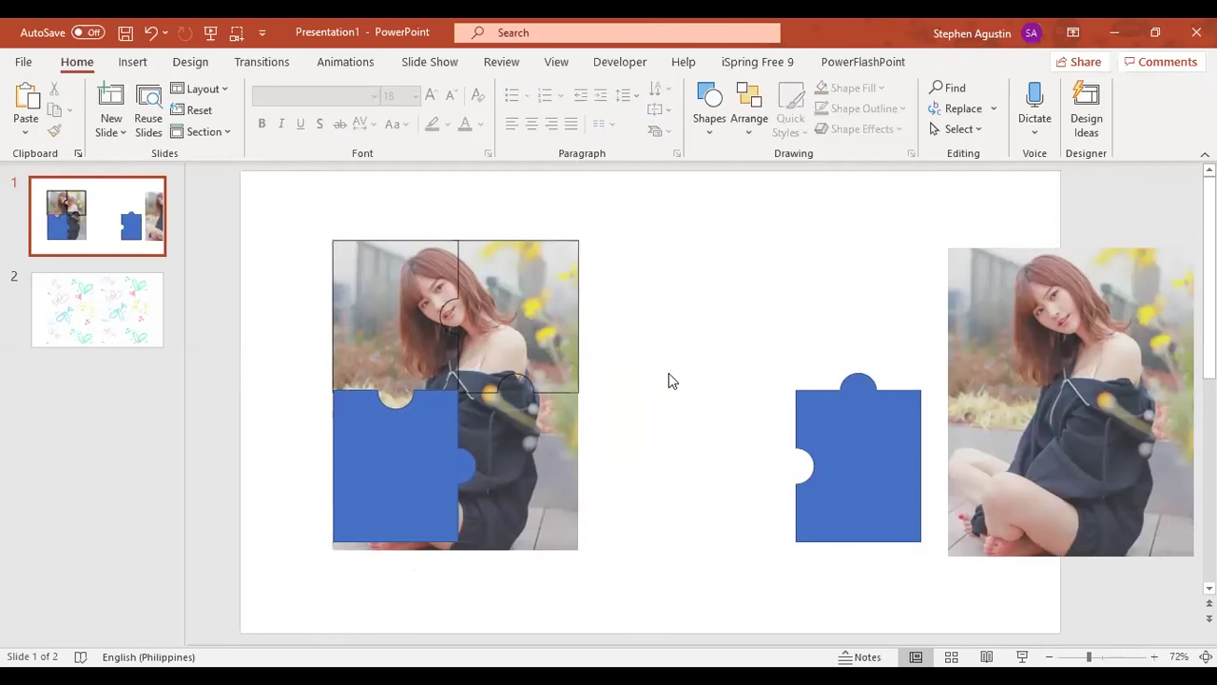
# - Intersect the photo with the blue piece to cut the bottom-left photo piece
pyautogui.click(555, 506)
pyautogui.keyDown('shift'); pyautogui.click(403, 471); pyautogui.keyUp('shift')
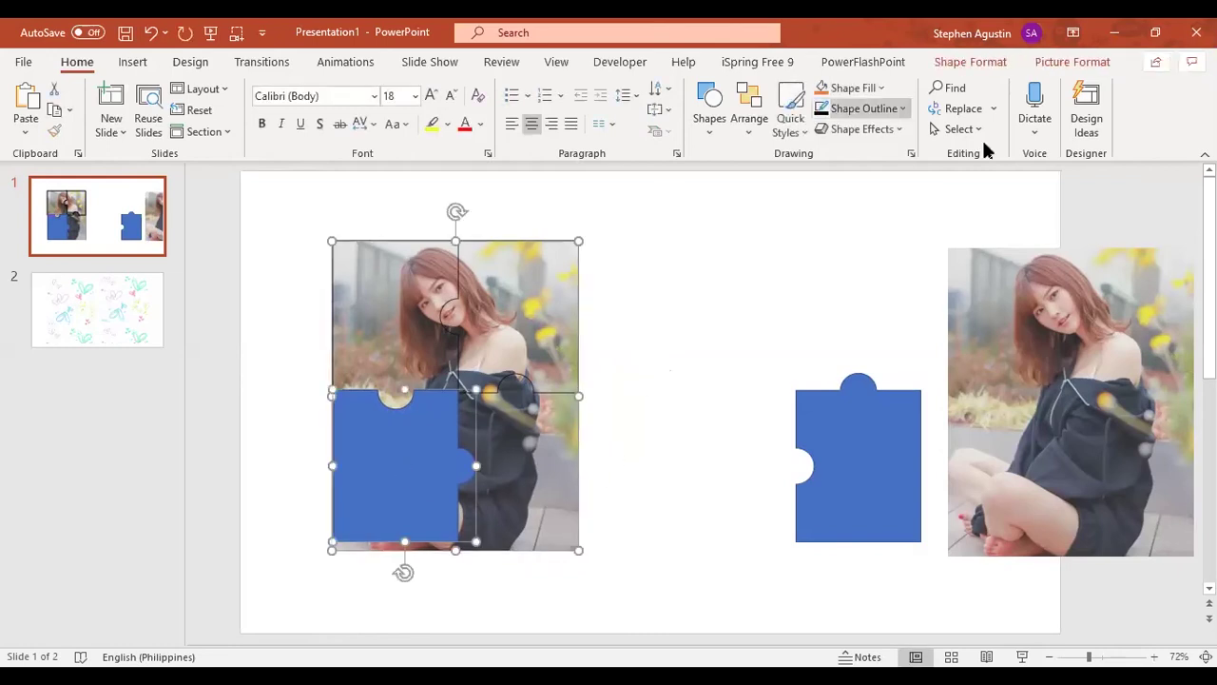
pyautogui.click(971, 68)
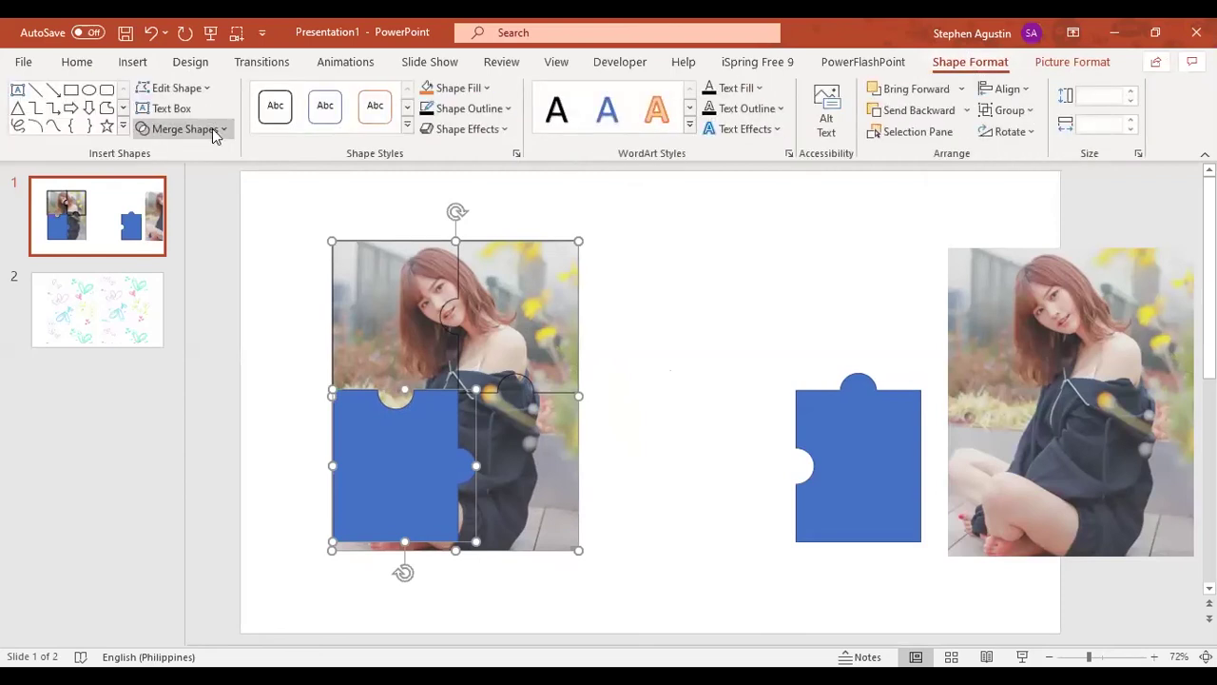
pyautogui.click(213, 134)
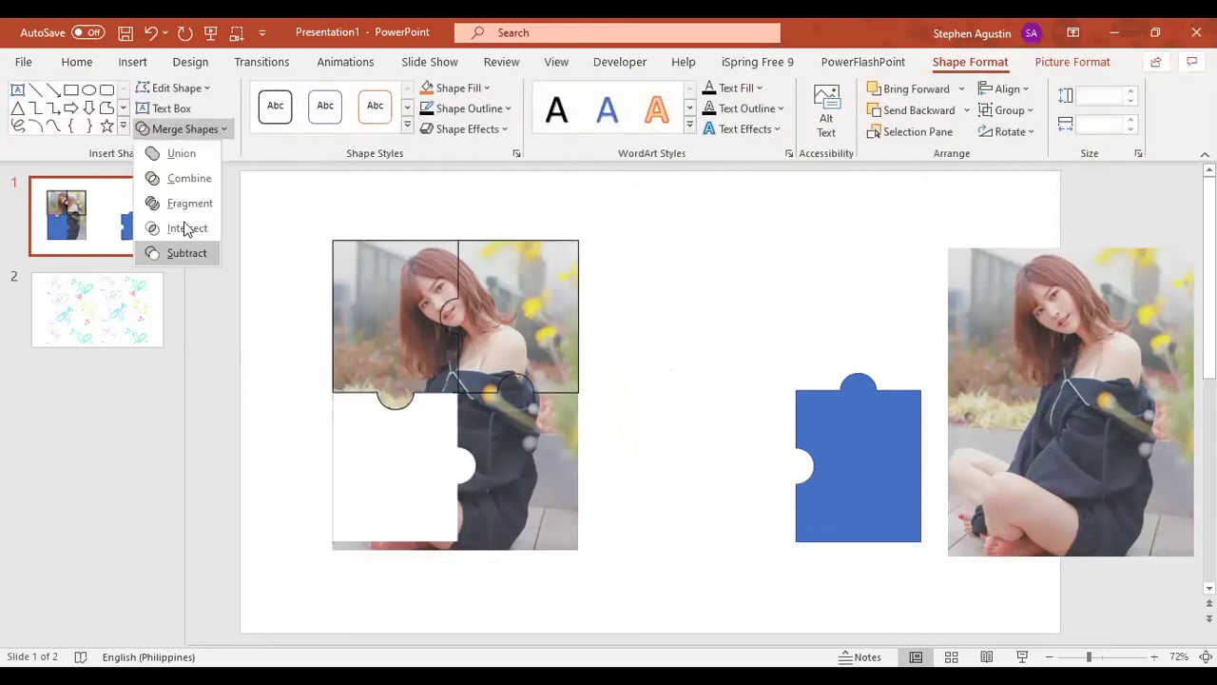
pyautogui.click(188, 229)
pyautogui.click(711, 345)
pyautogui.click(1100, 356)
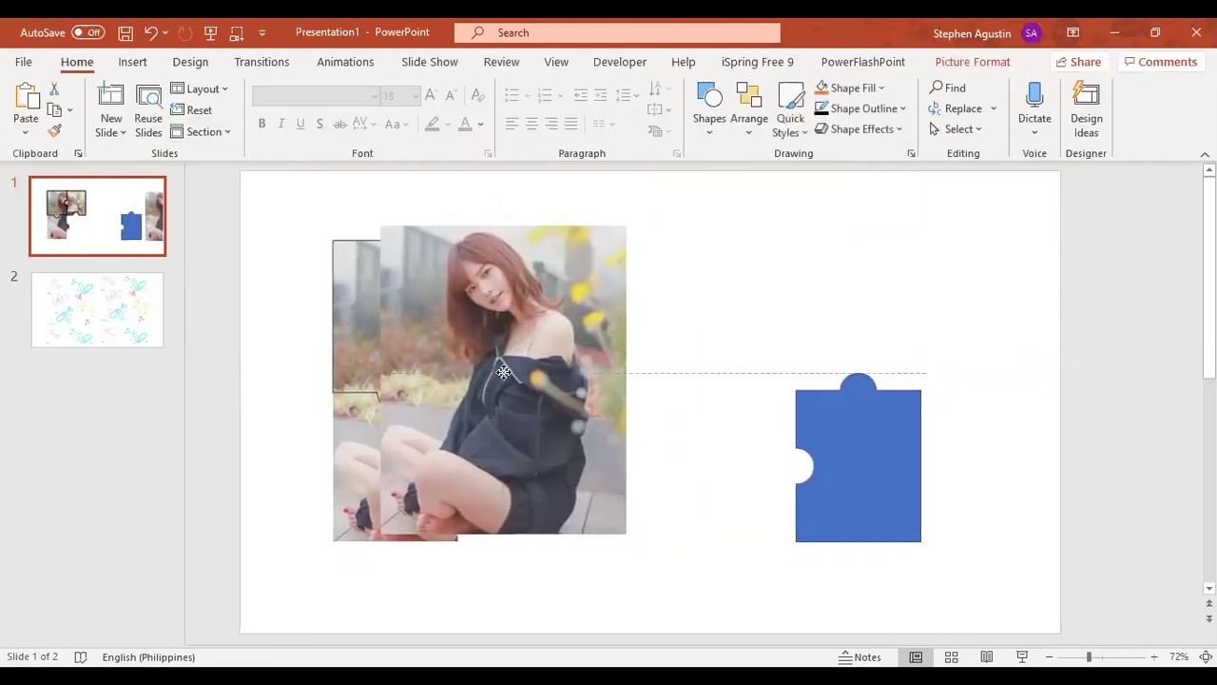
# - Move the spare photo onto the pieces, send it to back, and open the bottom-left piece's outline
pyautogui.moveTo(872, 307); pyautogui.dragTo(485, 349)
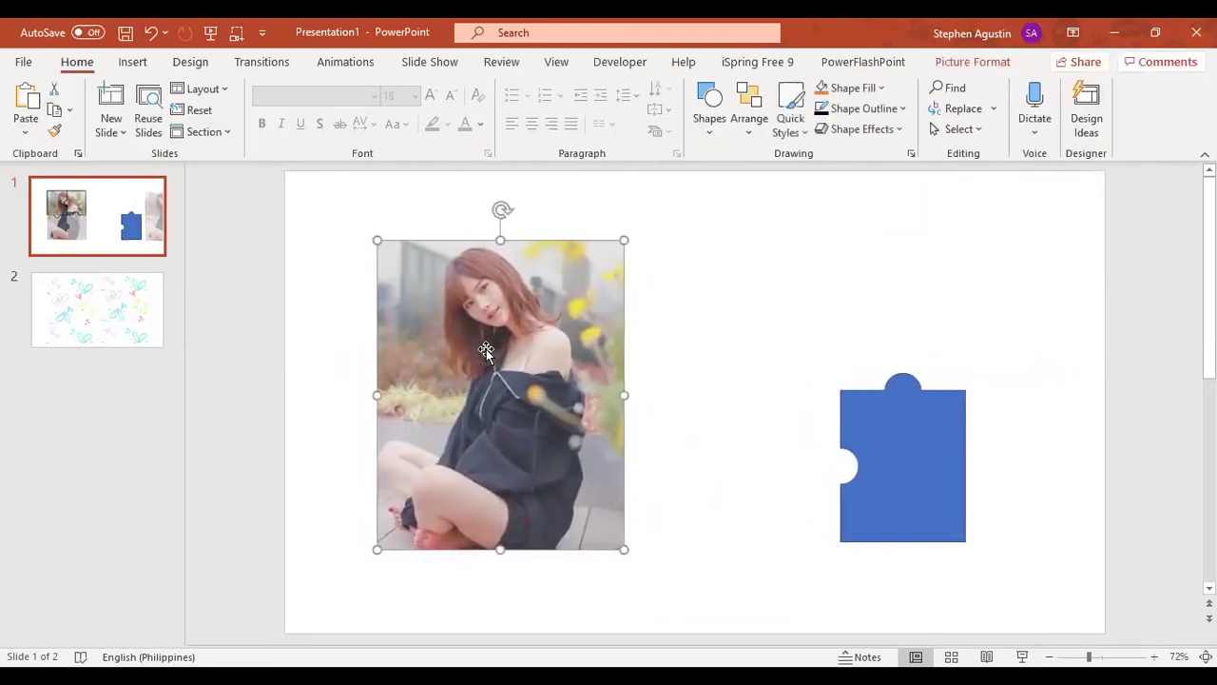
pyautogui.press('Up')
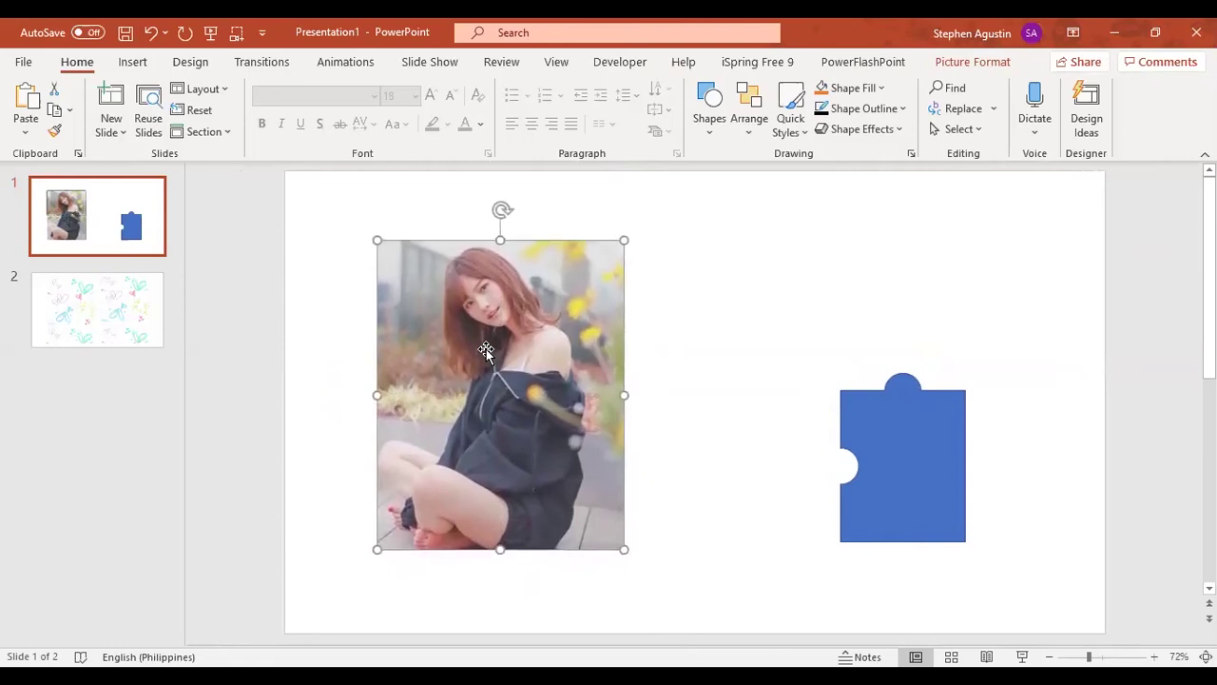
pyautogui.rightClick(560, 470)
pyautogui.click(561, 489)
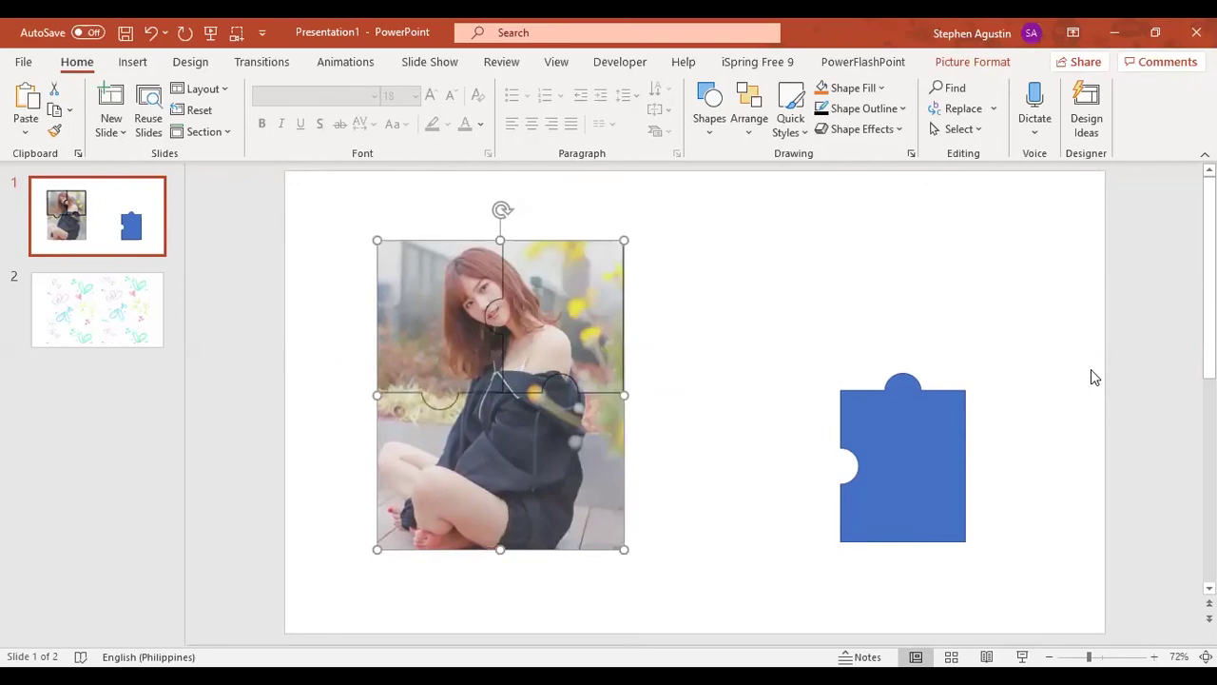
pyautogui.click(442, 494)
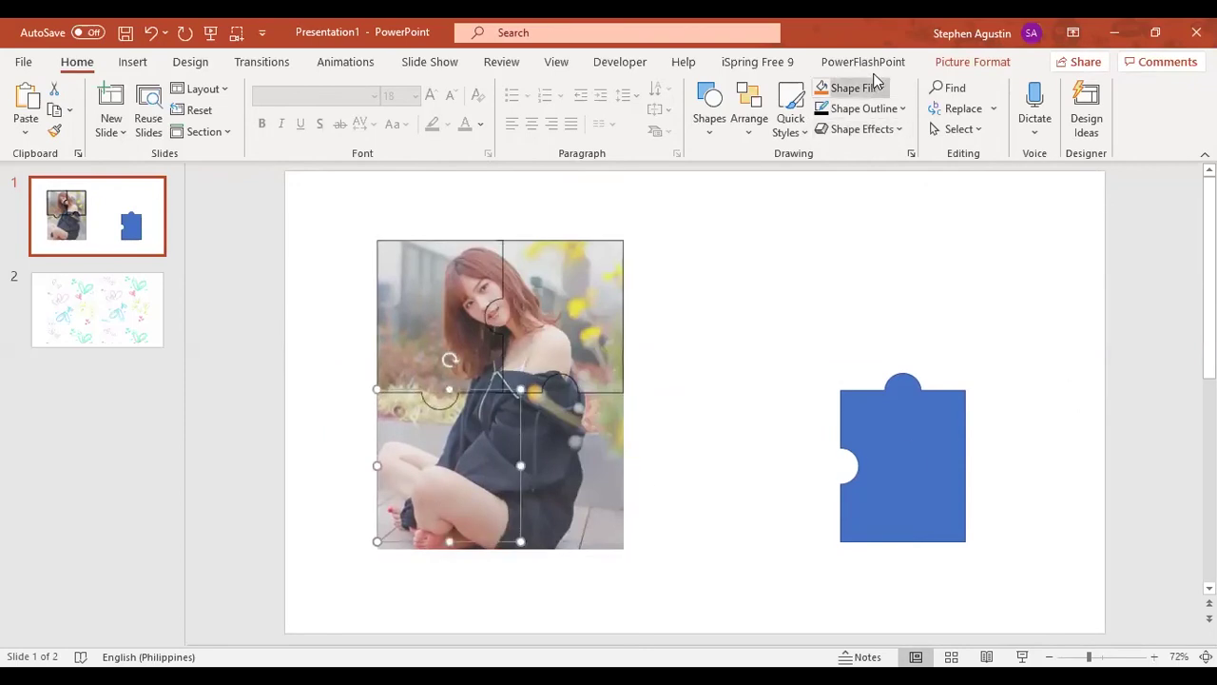
pyautogui.click(853, 119)
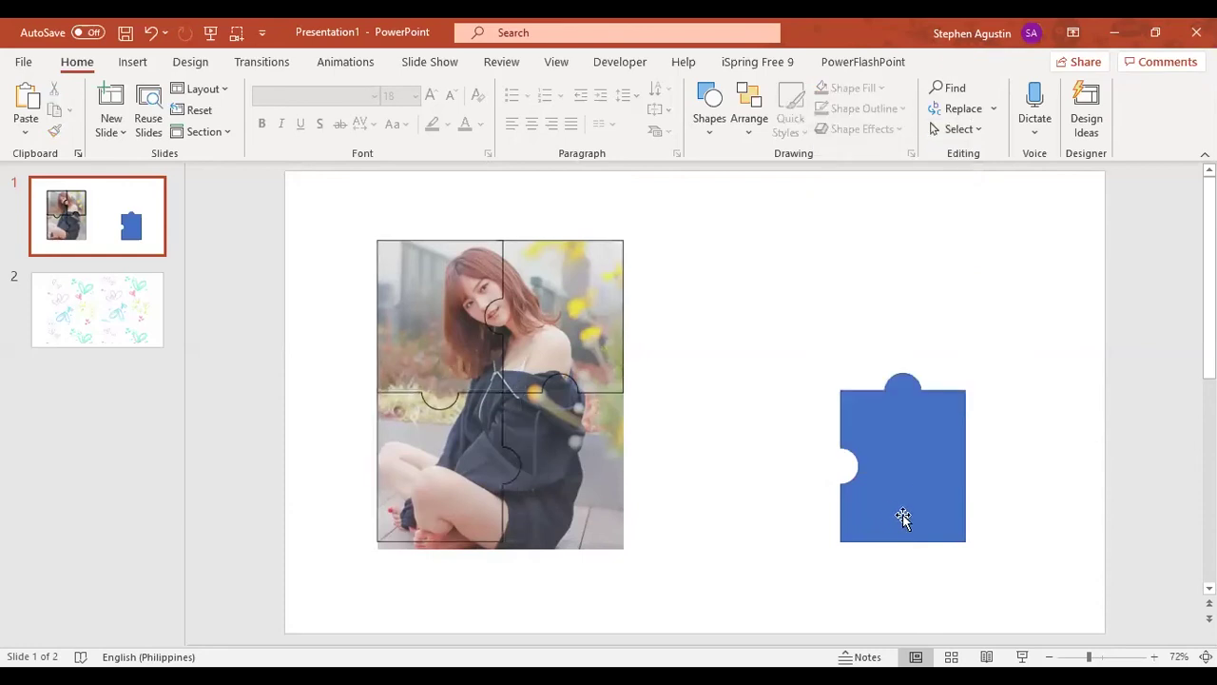
# - Drag the last blue piece onto the photo's lower-right quarter, then undo to retry
pyautogui.moveTo(925, 508); pyautogui.dragTo(587, 510)
pyautogui.press('Left')
pyautogui.press('Left')
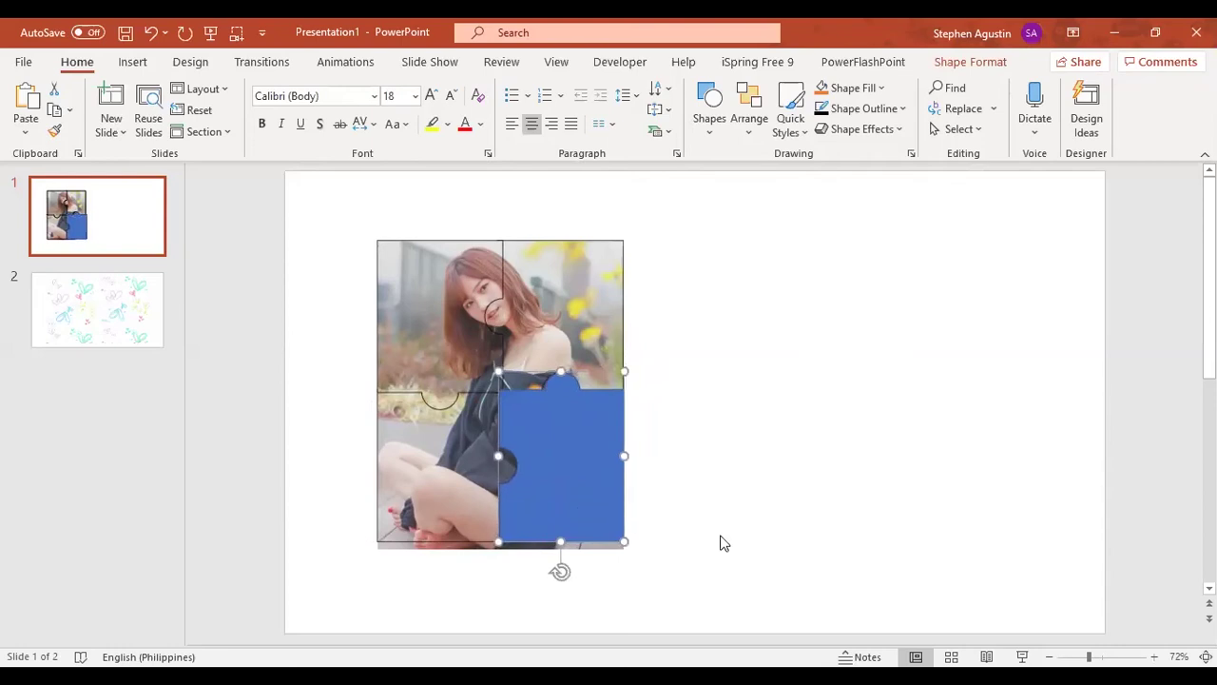
pyautogui.click(801, 558)
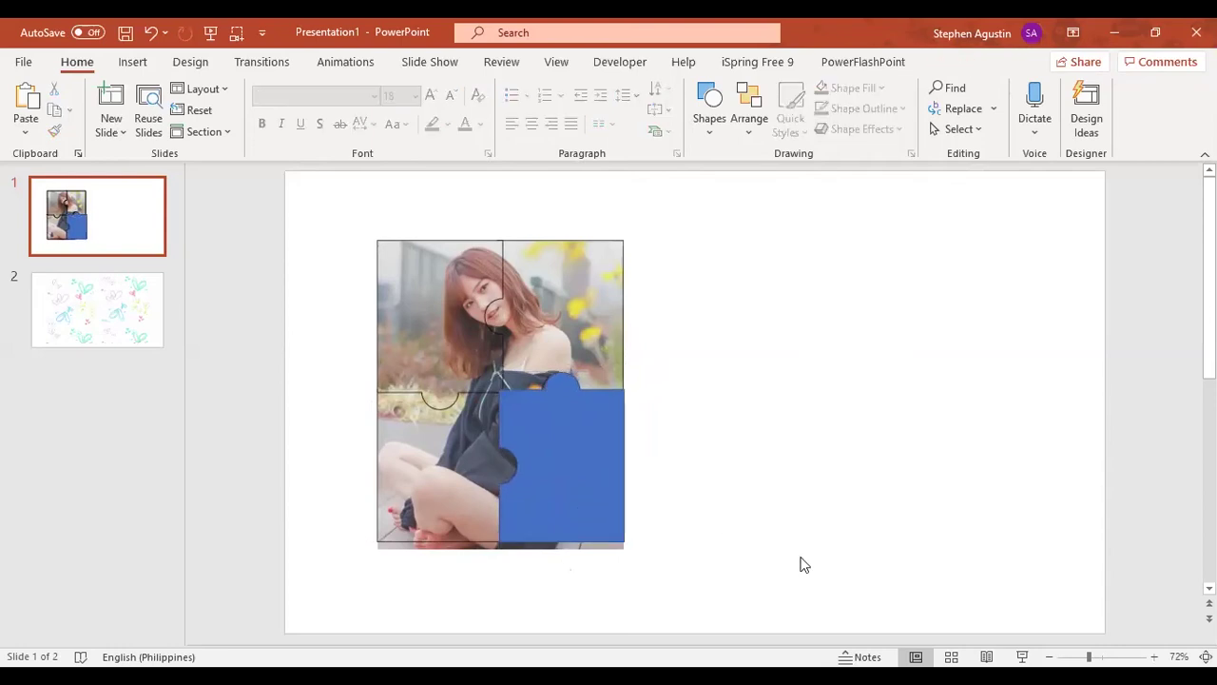
pyautogui.click(554, 548)
pyautogui.click(958, 498)
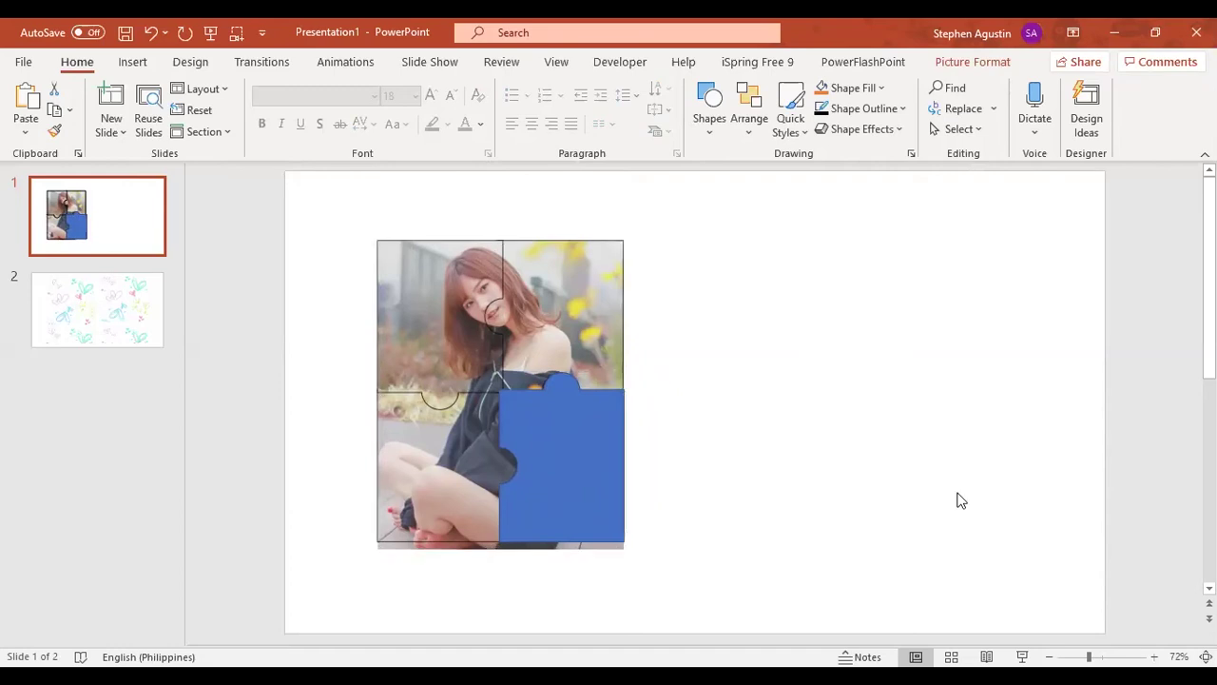
pyautogui.click(151, 33)
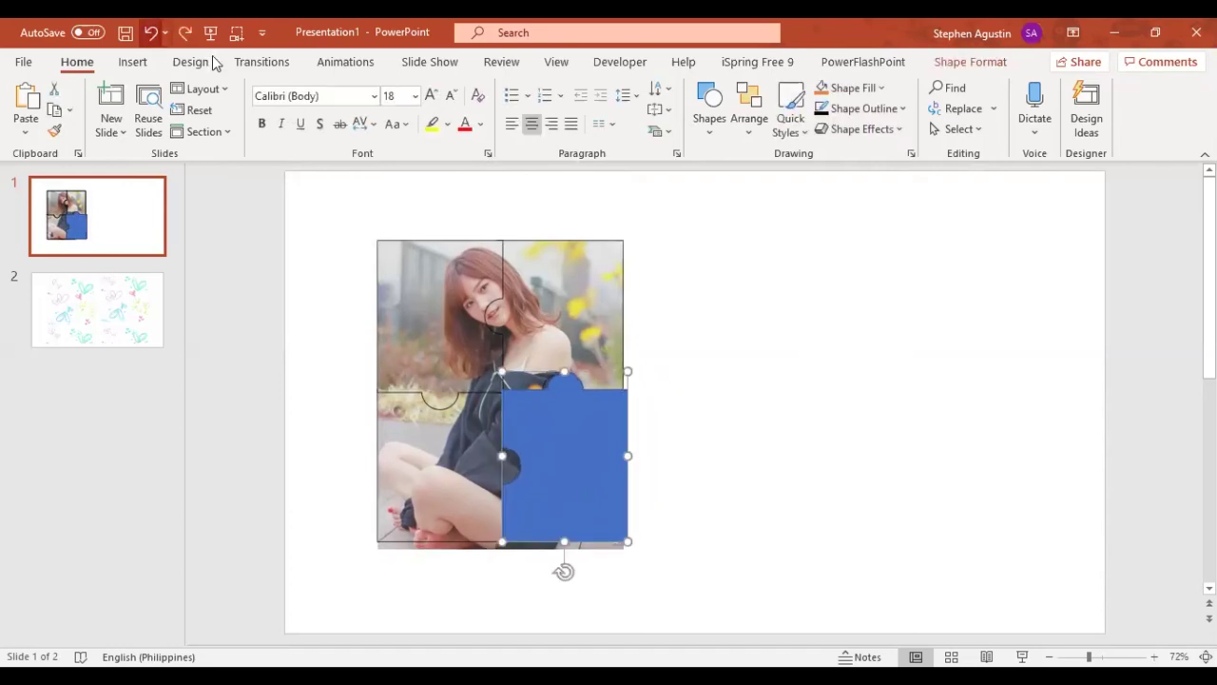
pyautogui.click(802, 469)
# - Nudge the blue piece into line with the photo's seams and select it with the photo
pyautogui.click(621, 473)
pyautogui.press('Left')
pyautogui.press('Left')
pyautogui.press('Left')
pyautogui.hotkey('ctrl', 'Left')
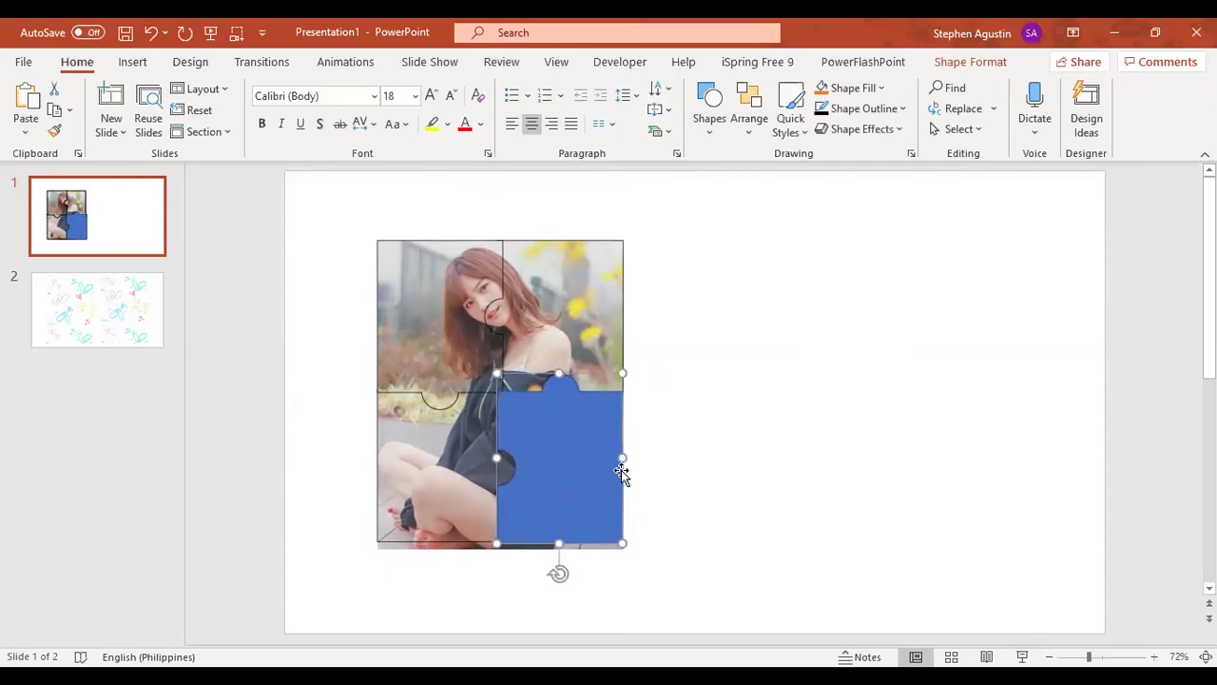
pyautogui.click(802, 472)
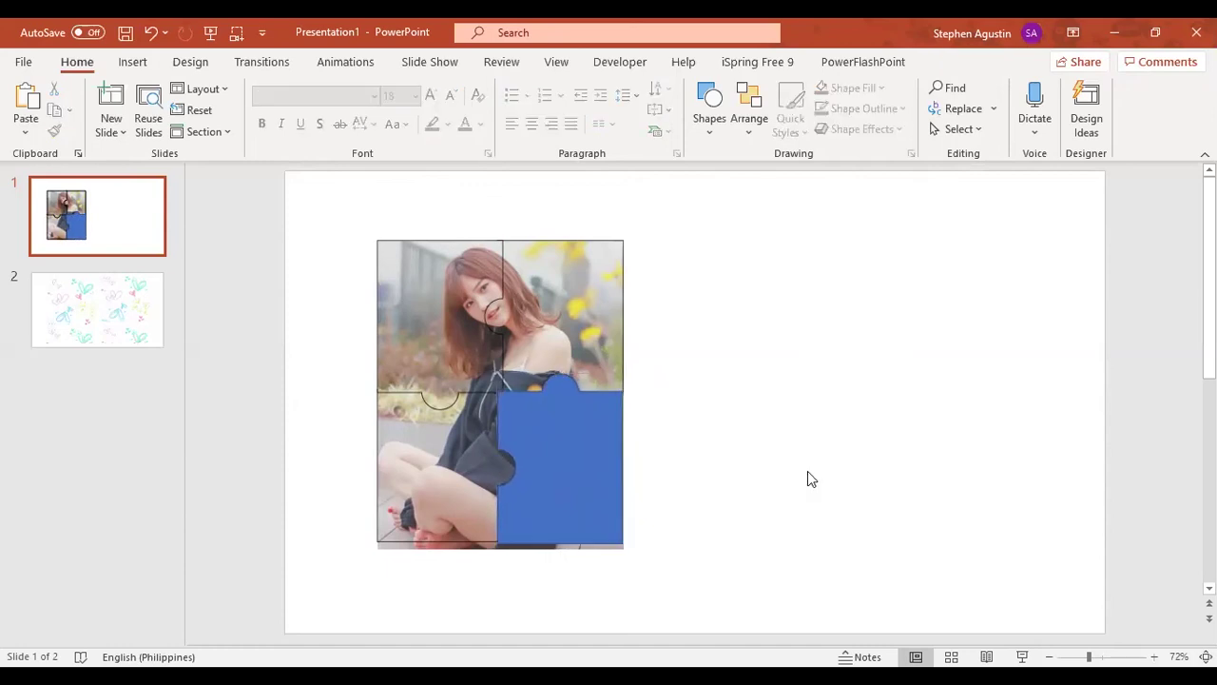
pyautogui.moveTo(588, 468); pyautogui.dragTo(592, 464)
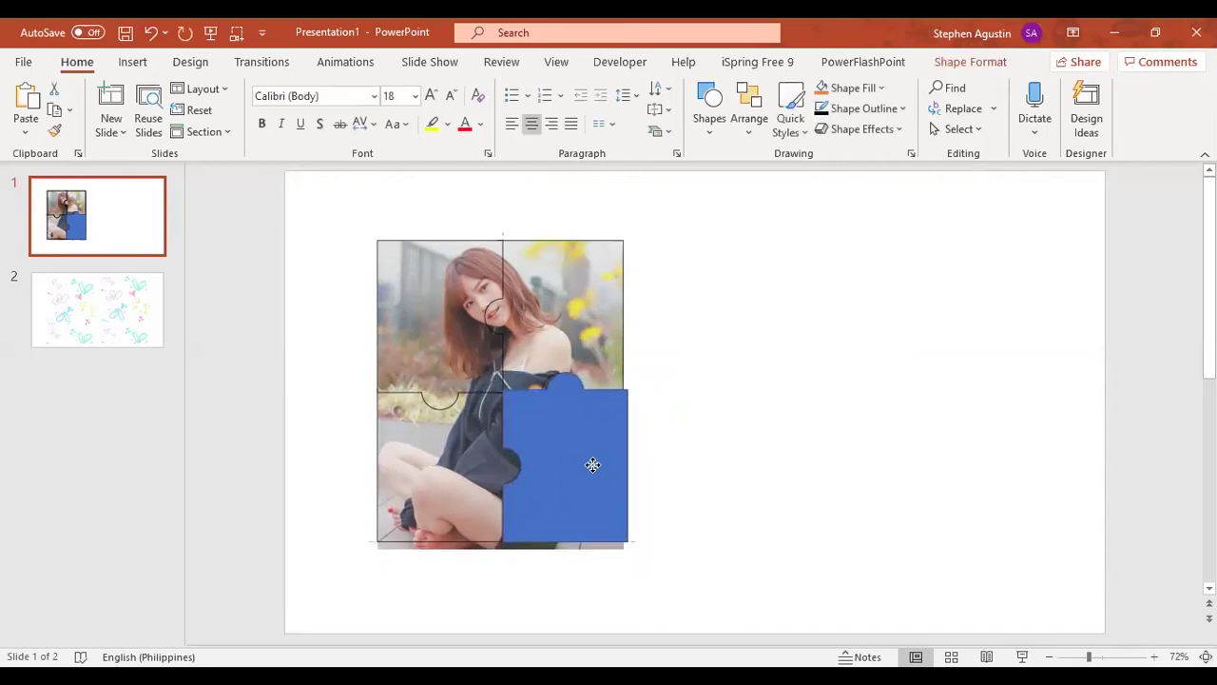
pyautogui.moveTo(592, 464); pyautogui.dragTo(596, 469)
pyautogui.press('Left')
pyautogui.press('Left')
pyautogui.press('Left')
pyautogui.press('Left')
pyautogui.press('Left')
pyautogui.press('Left')
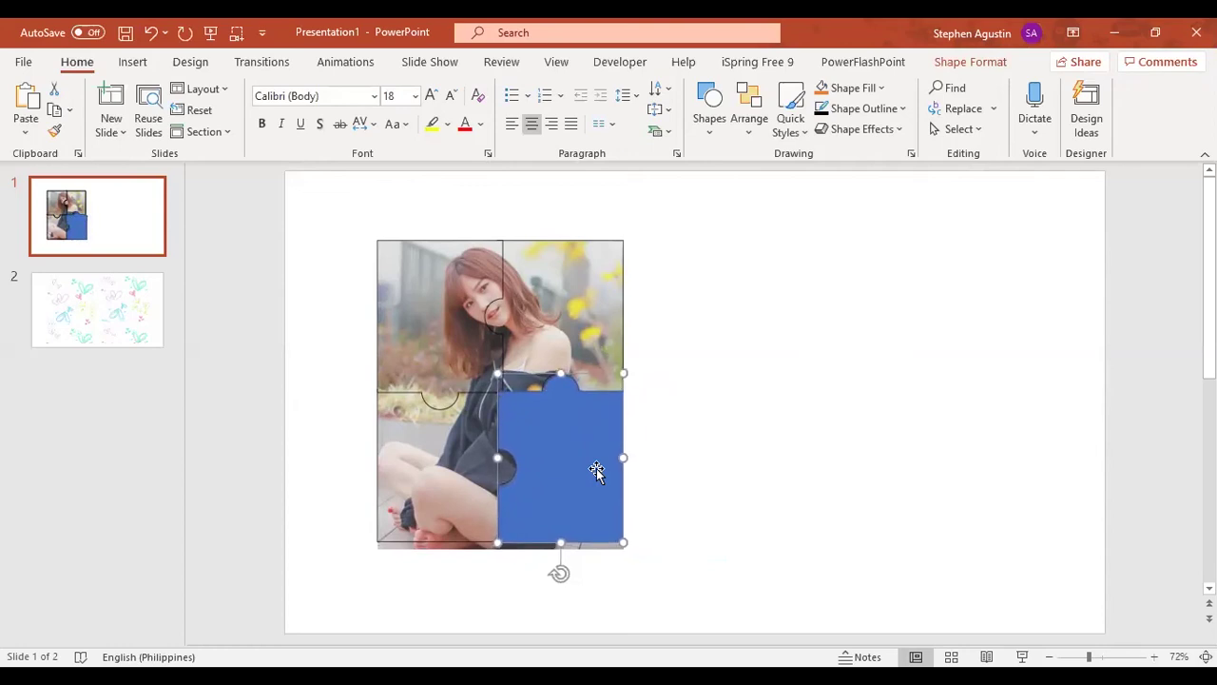
pyautogui.keyDown('shift'); pyautogui.click(600, 550); pyautogui.keyUp('shift')
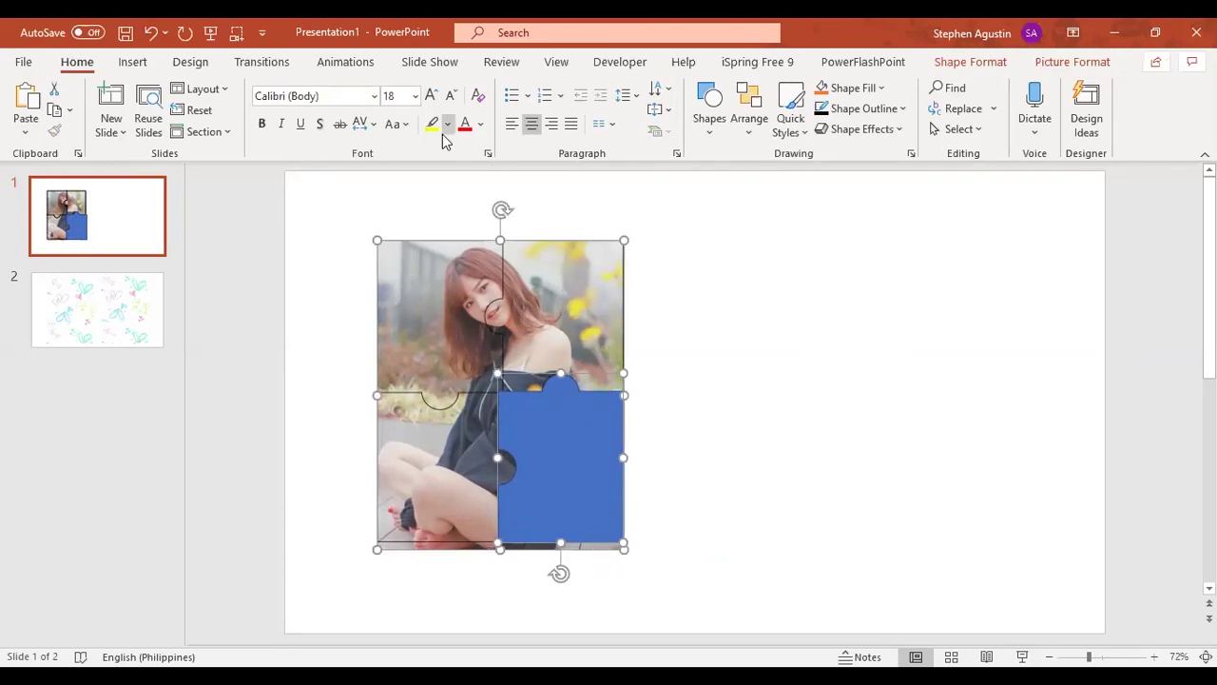
# - Select the photo with the lower-right blue piece and open the Merge Shapes list
pyautogui.click(970, 62)
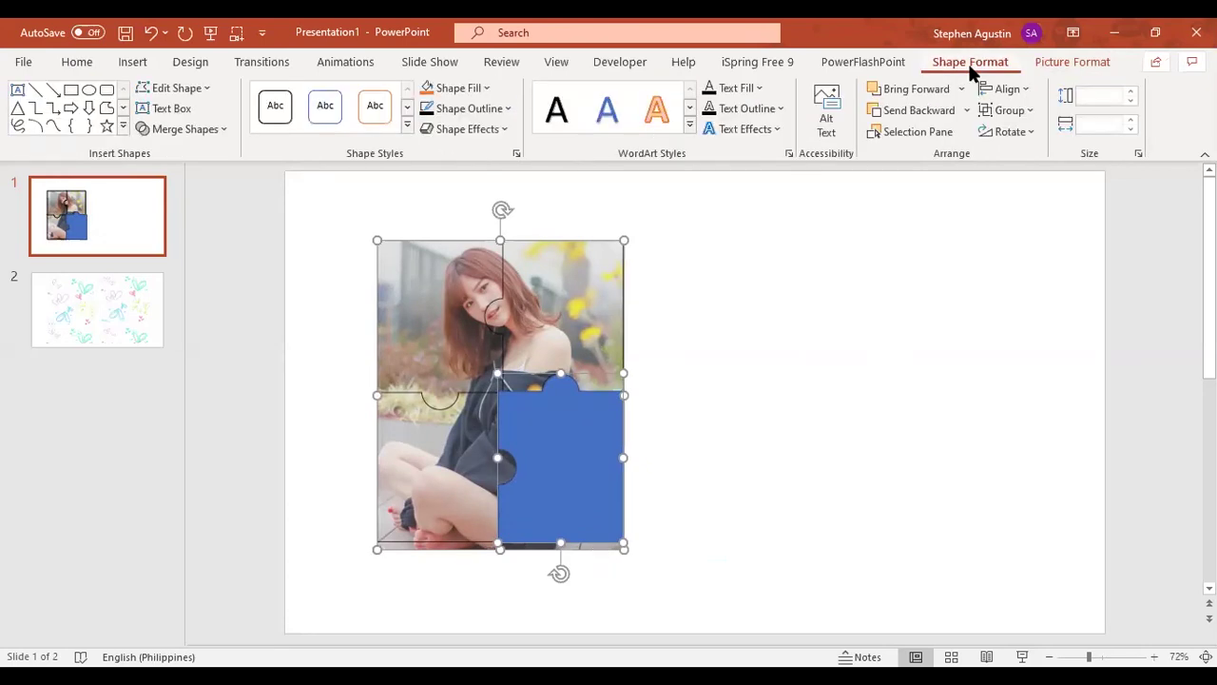
pyautogui.click(183, 128)
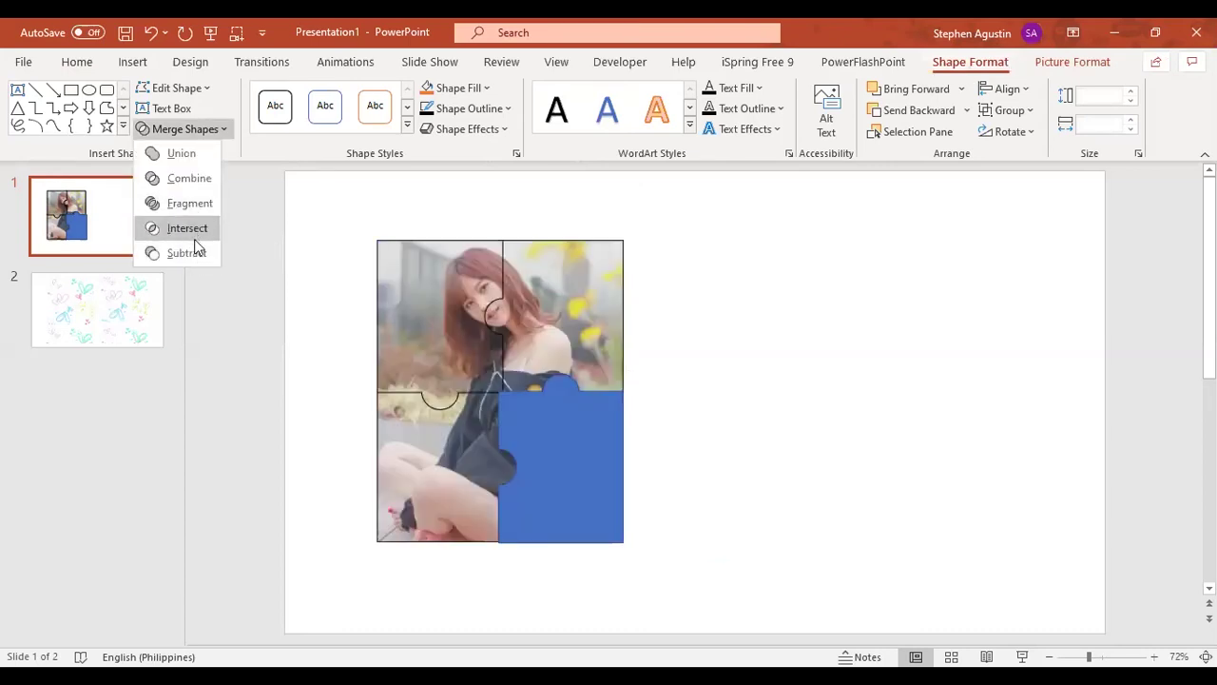
pyautogui.click(930, 425)
pyautogui.click(454, 547)
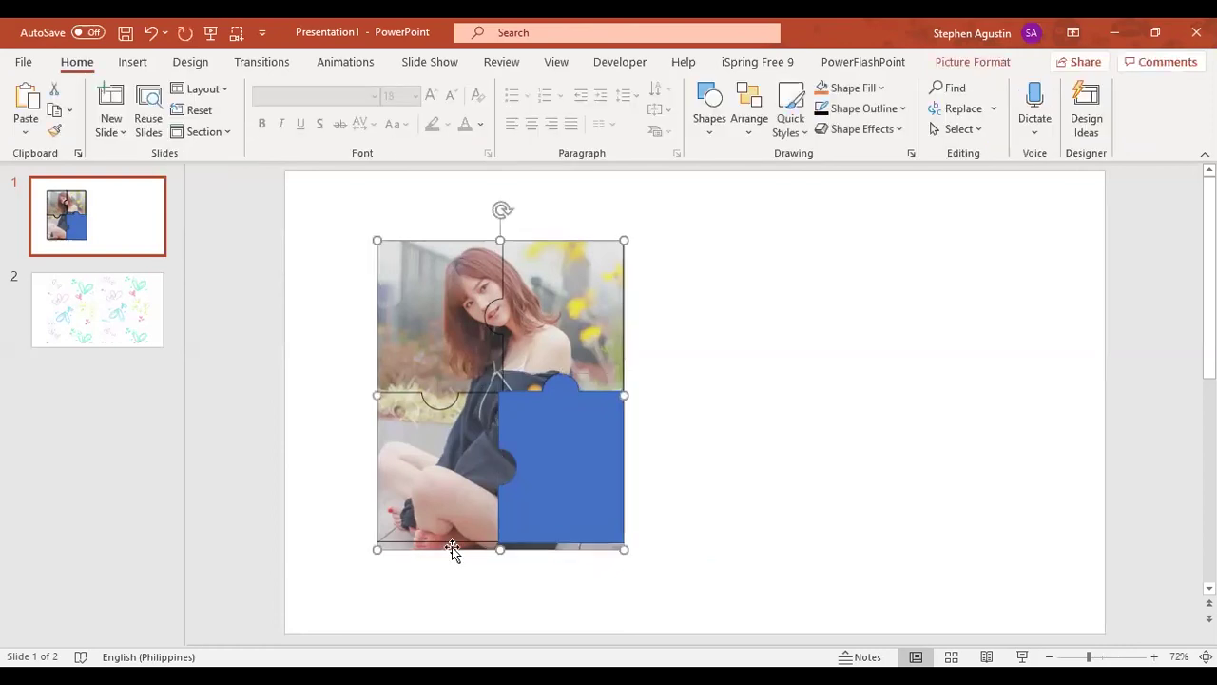
pyautogui.keyDown('shift'); pyautogui.click(570, 494); pyautogui.keyUp('shift')
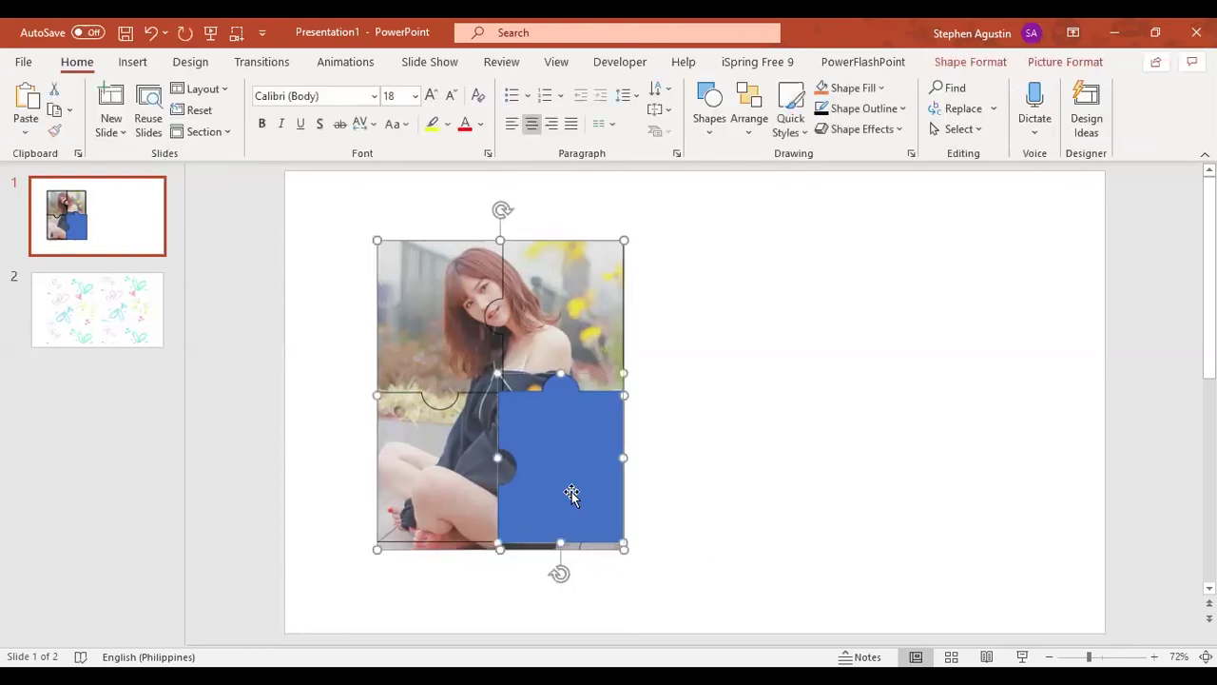
pyautogui.click(962, 63)
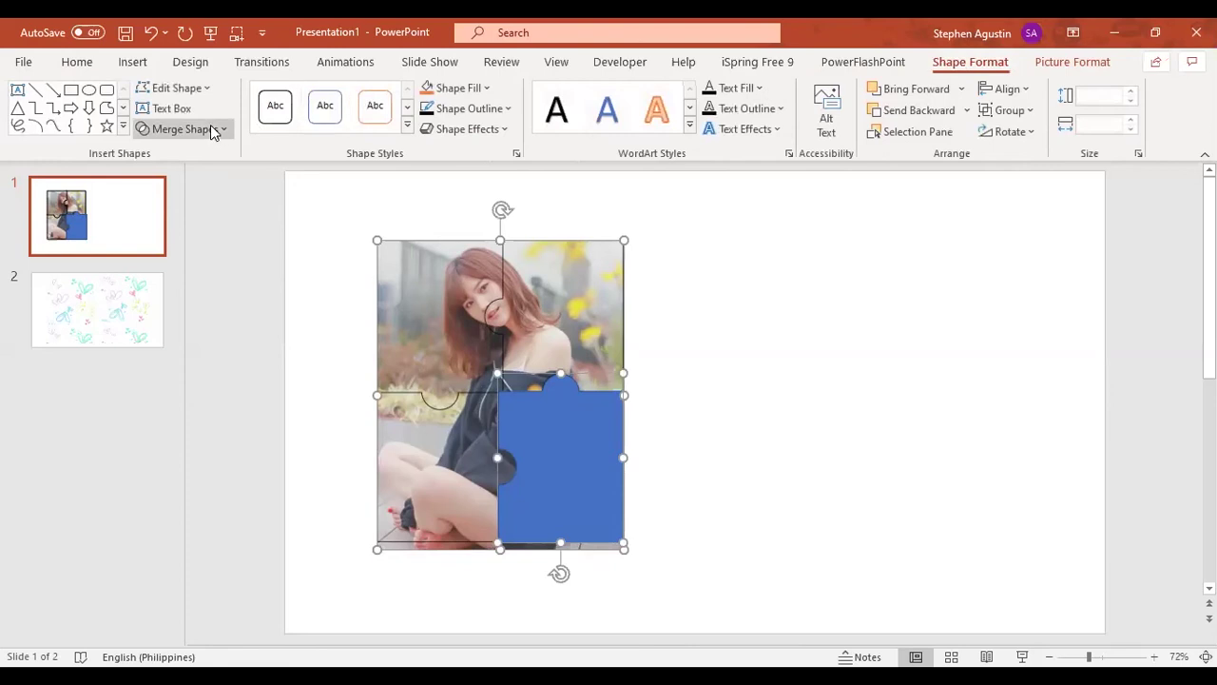
pyautogui.click(213, 132)
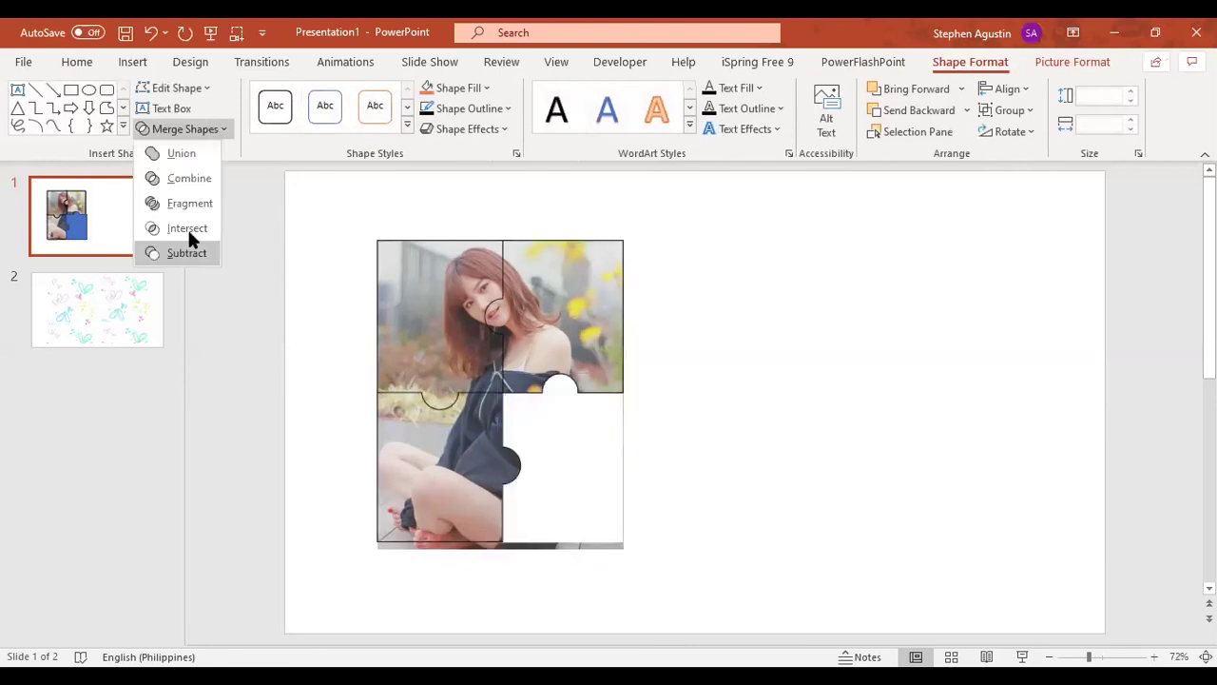
# - Intersect the photo with the lower-right piece and set all pieces to No Outline
pyautogui.click(187, 231)
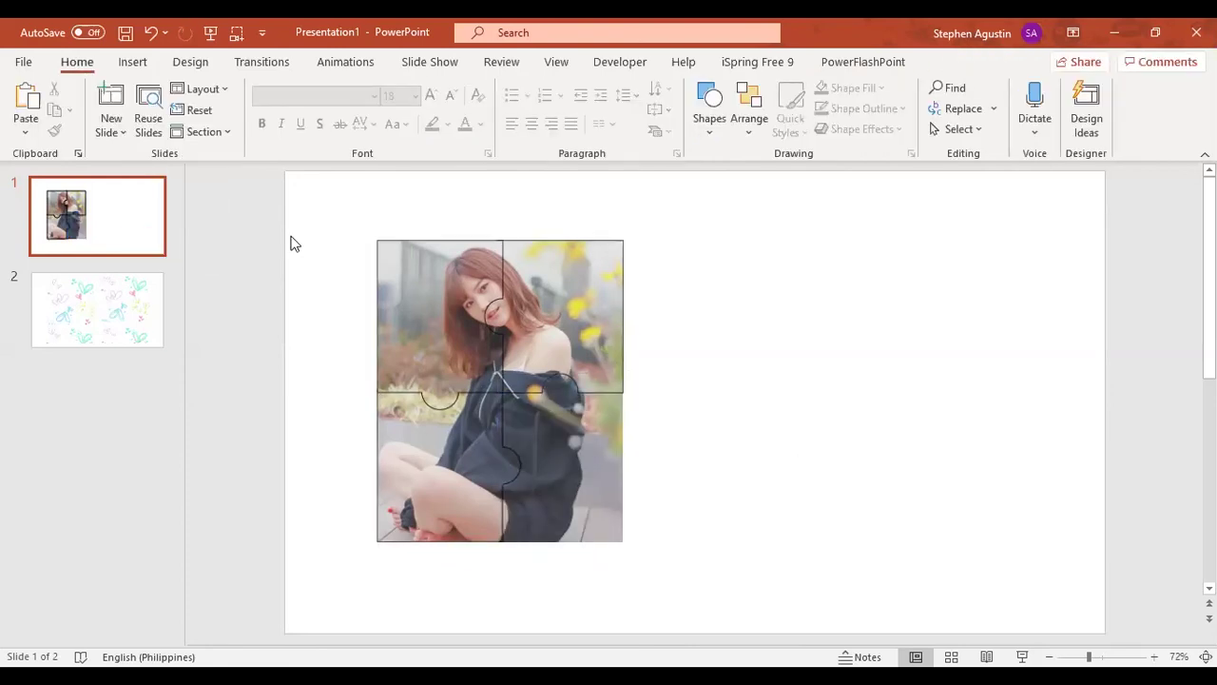
pyautogui.moveTo(302, 205); pyautogui.dragTo(837, 621)
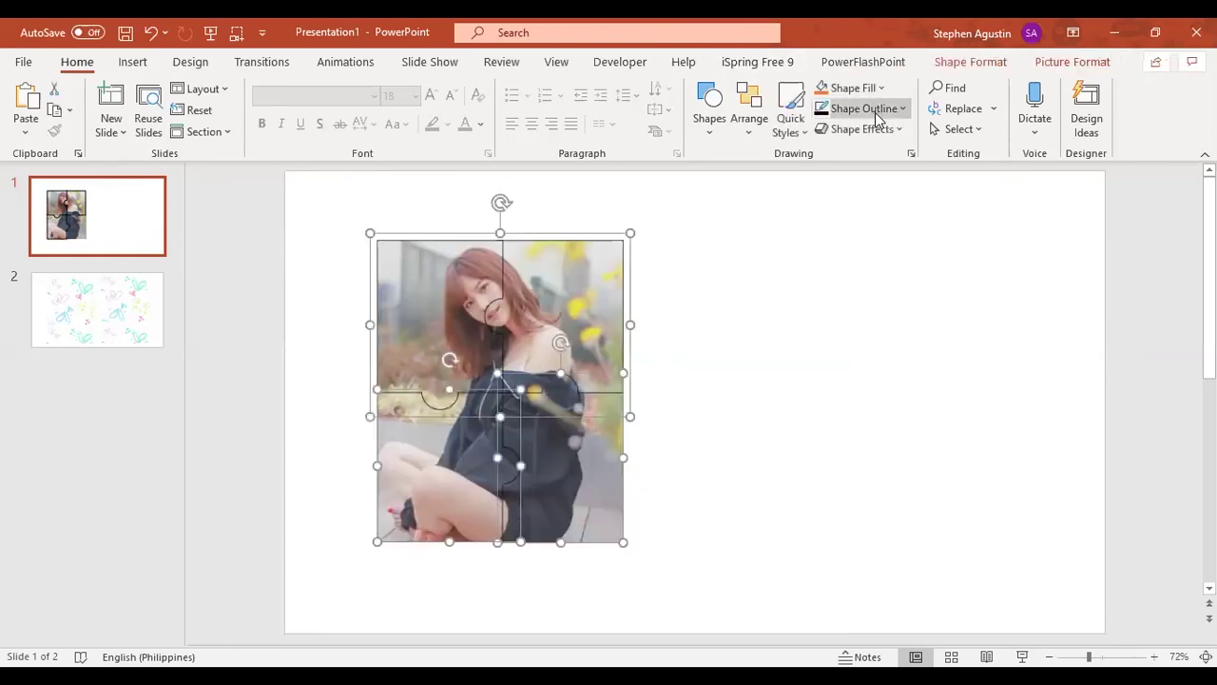
pyautogui.click(877, 112)
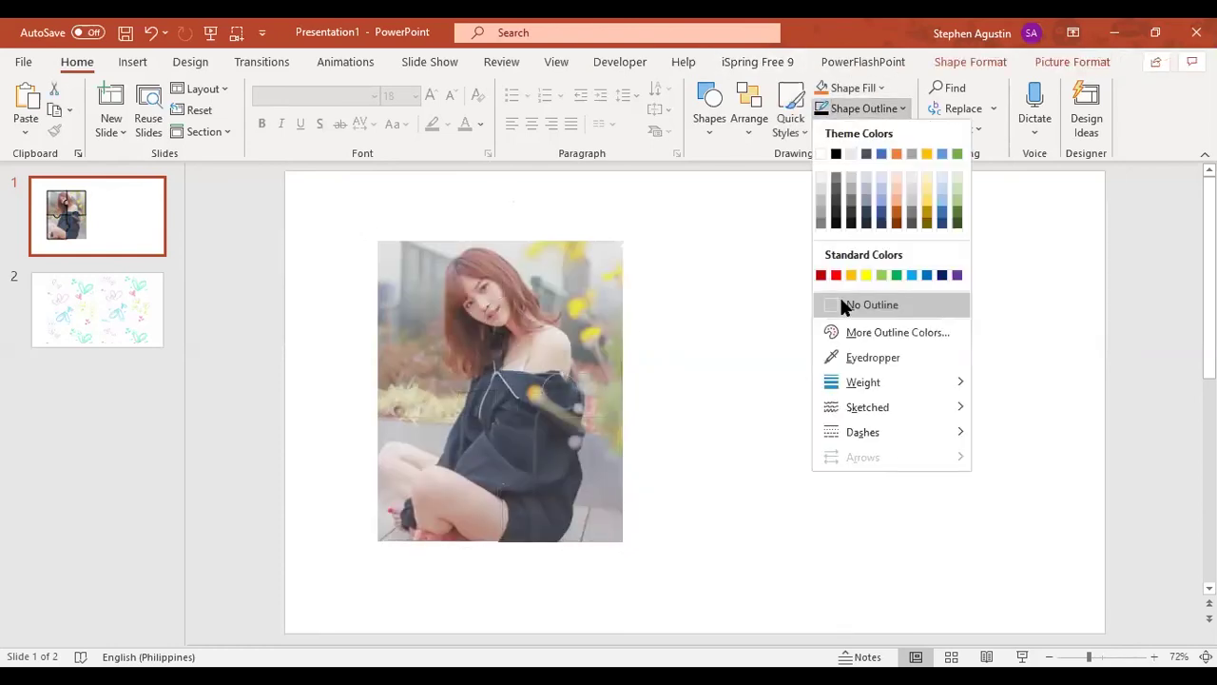
pyautogui.click(844, 306)
pyautogui.click(809, 416)
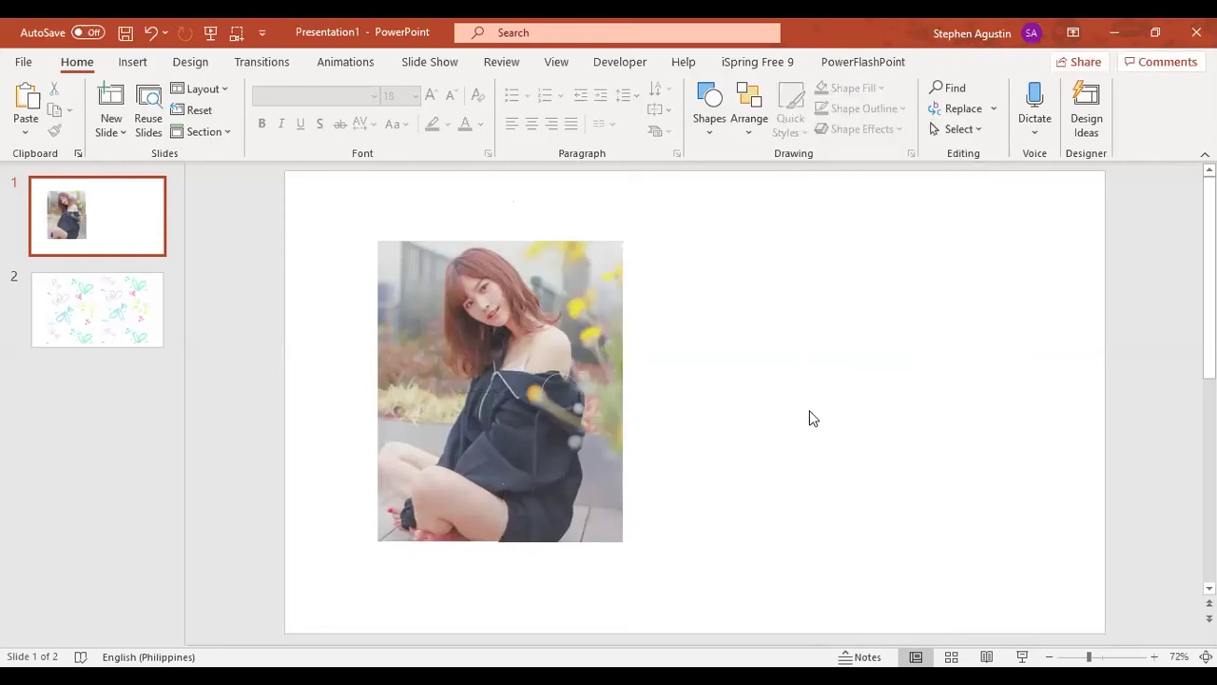
pyautogui.click(575, 510)
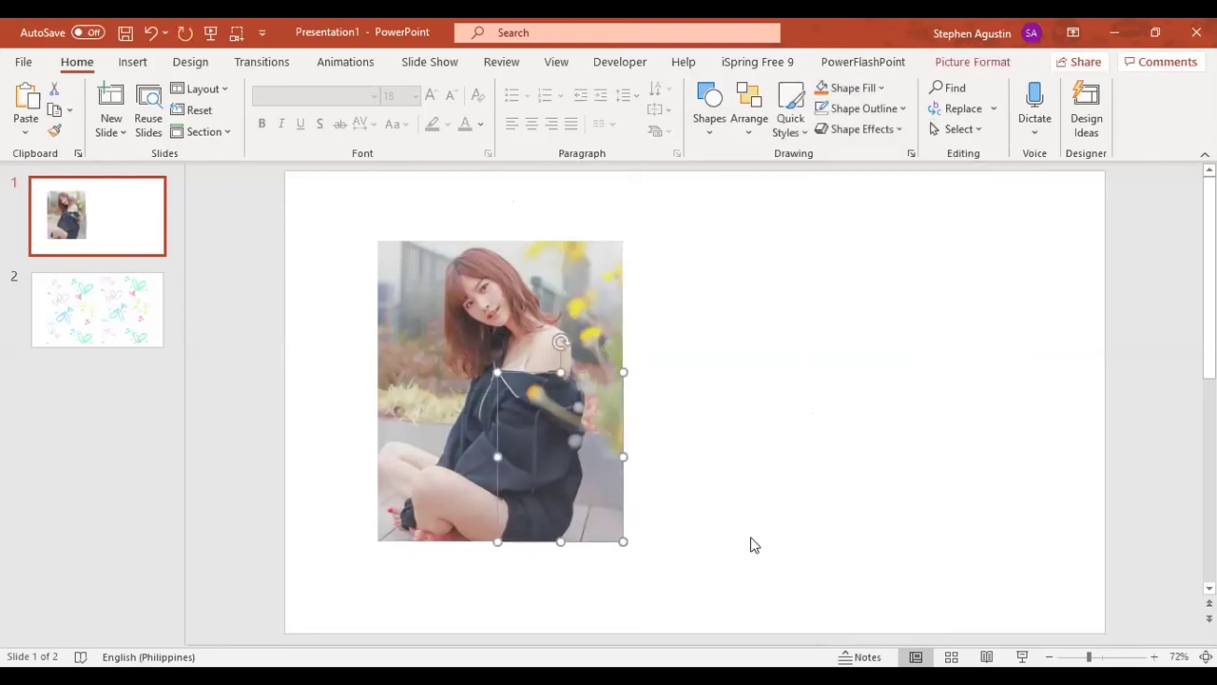
pyautogui.click(752, 543)
pyautogui.click(573, 468)
pyautogui.click(728, 483)
# - Cut all four photo pieces from slide 1 and go to the hearts slide
pyautogui.moveTo(741, 599); pyautogui.dragTo(241, 123)
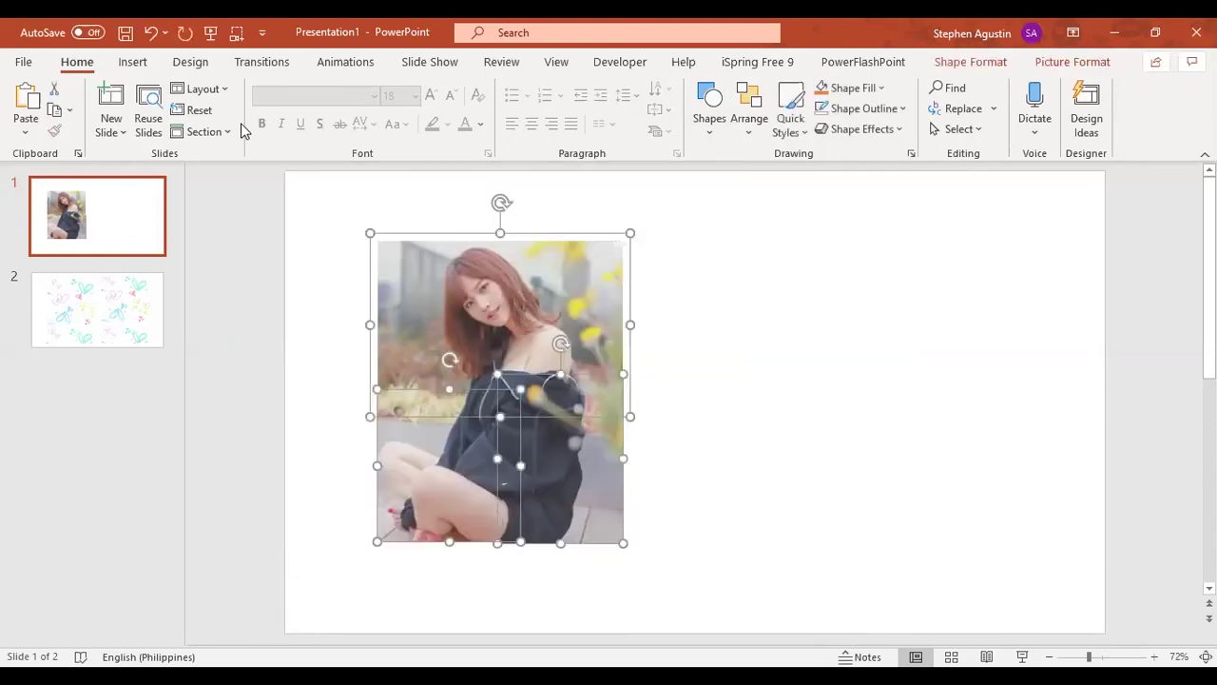
pyautogui.rightClick(629, 227)
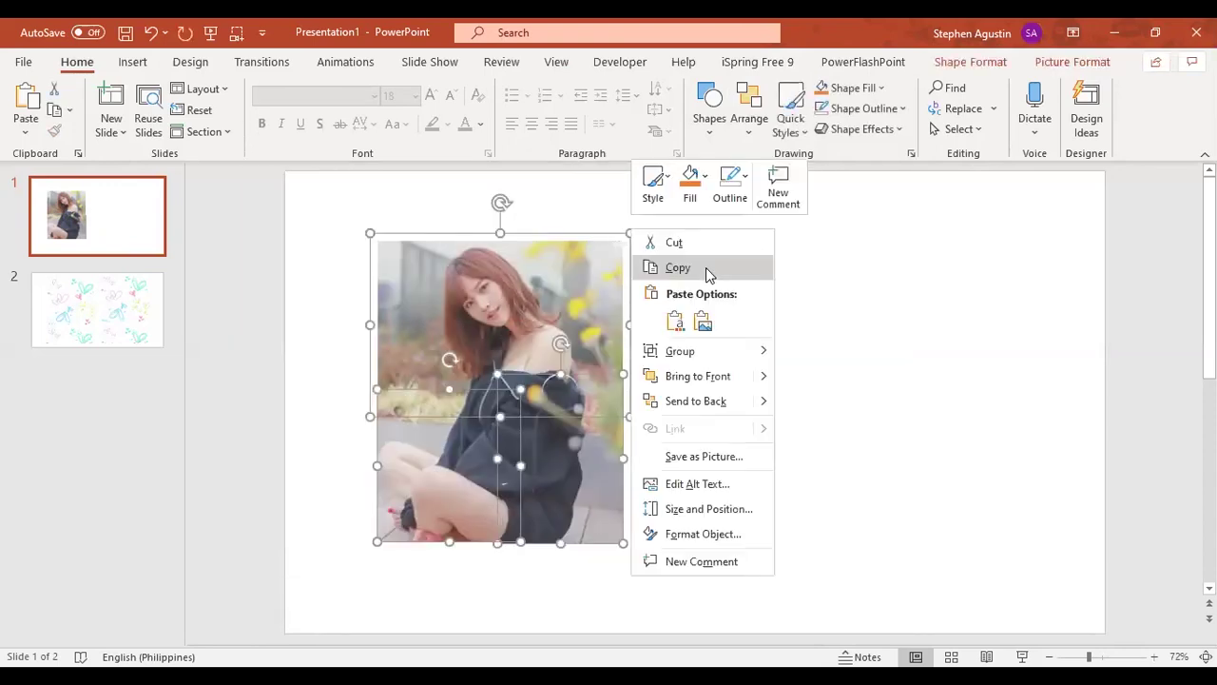
pyautogui.click(629, 229)
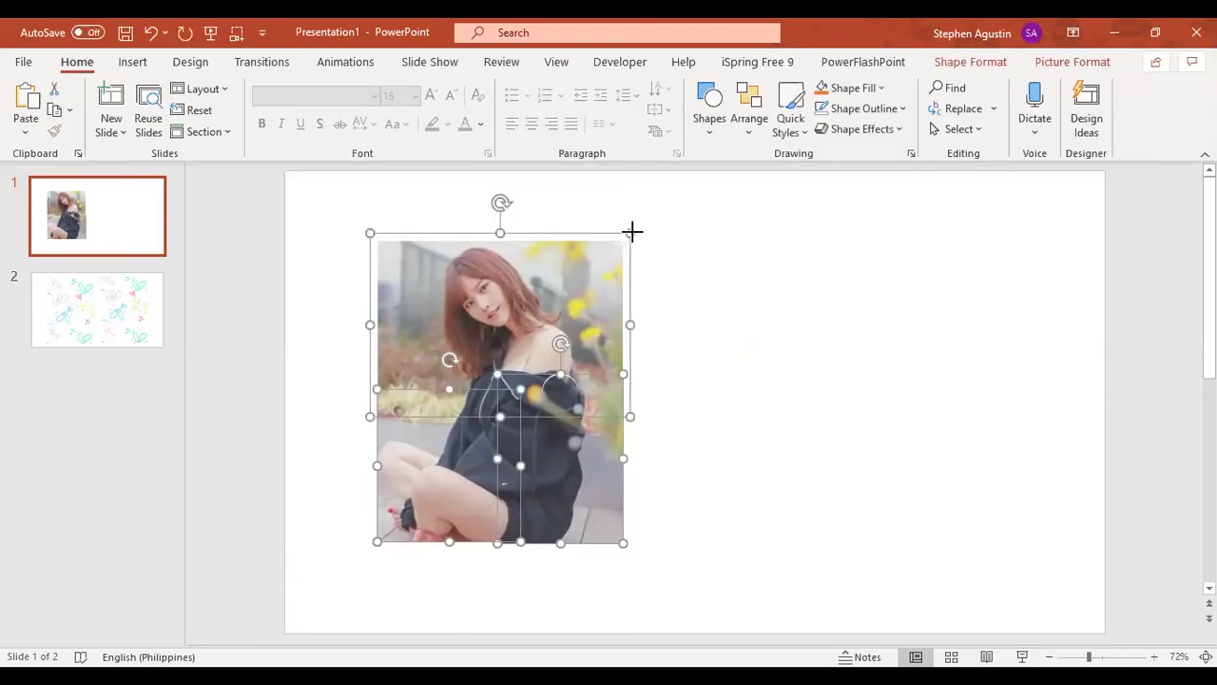
pyautogui.rightClick(677, 255)
pyautogui.click(675, 249)
pyautogui.click(100, 289)
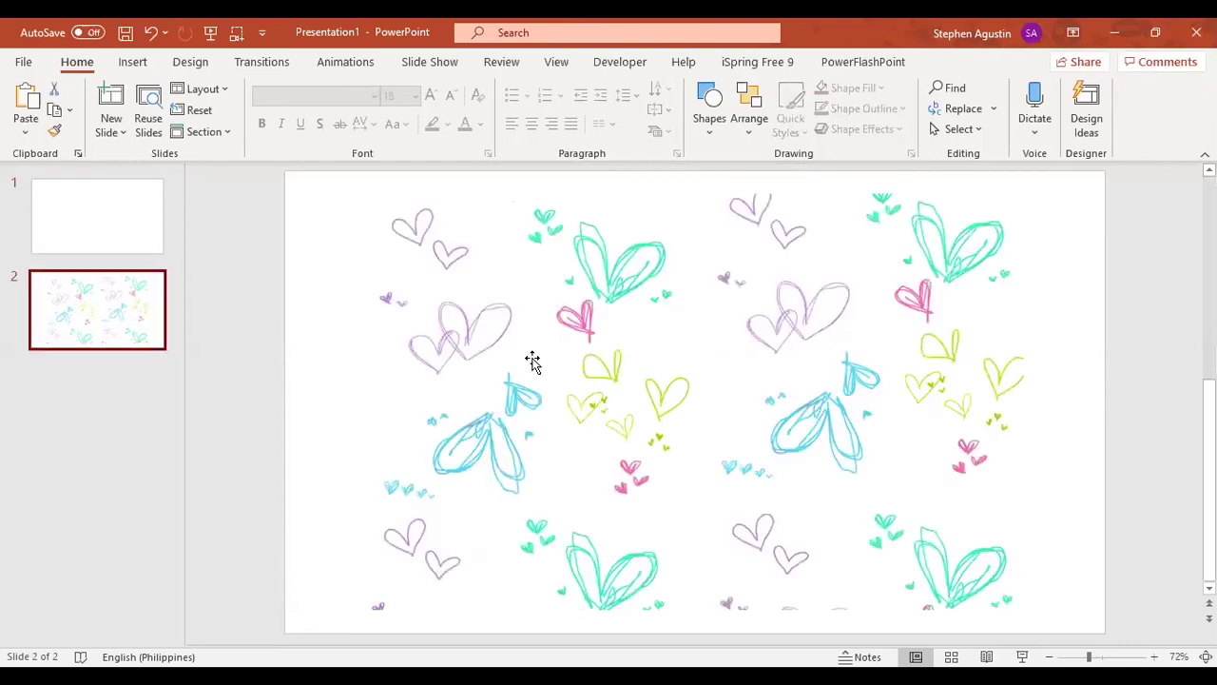
# - Move the hearts picture up-left and stretch it to the slide's bottom and right edges
pyautogui.click(551, 360)
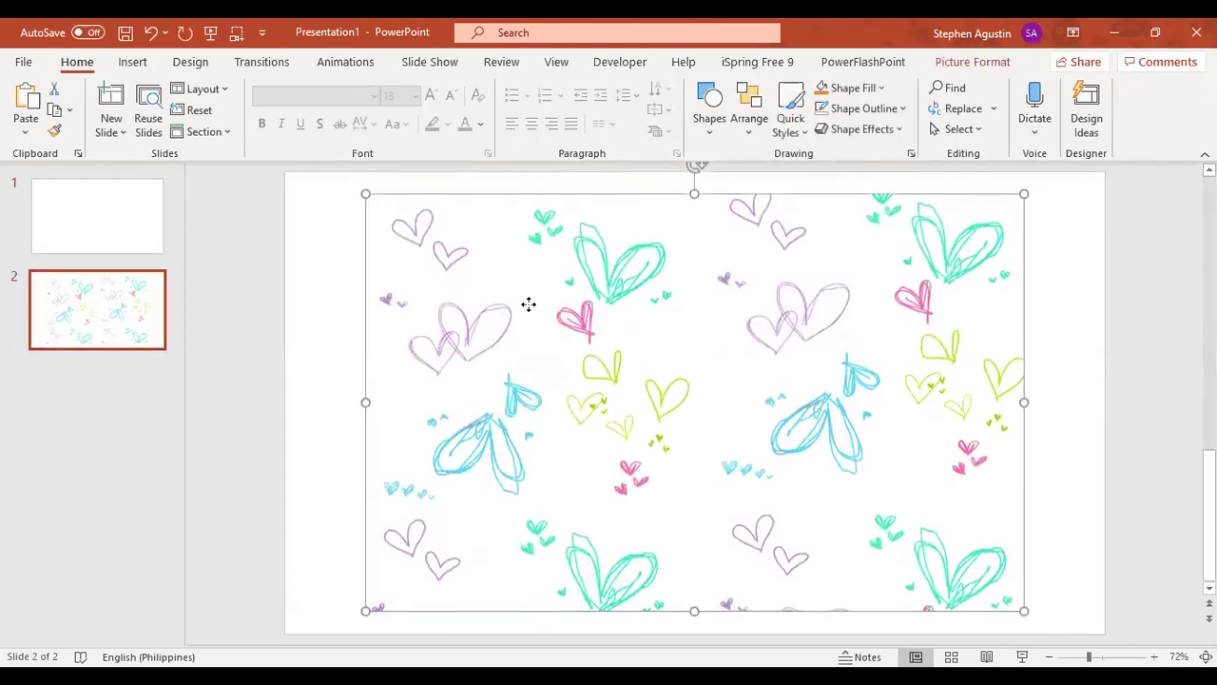
pyautogui.moveTo(530, 312); pyautogui.dragTo(475, 290)
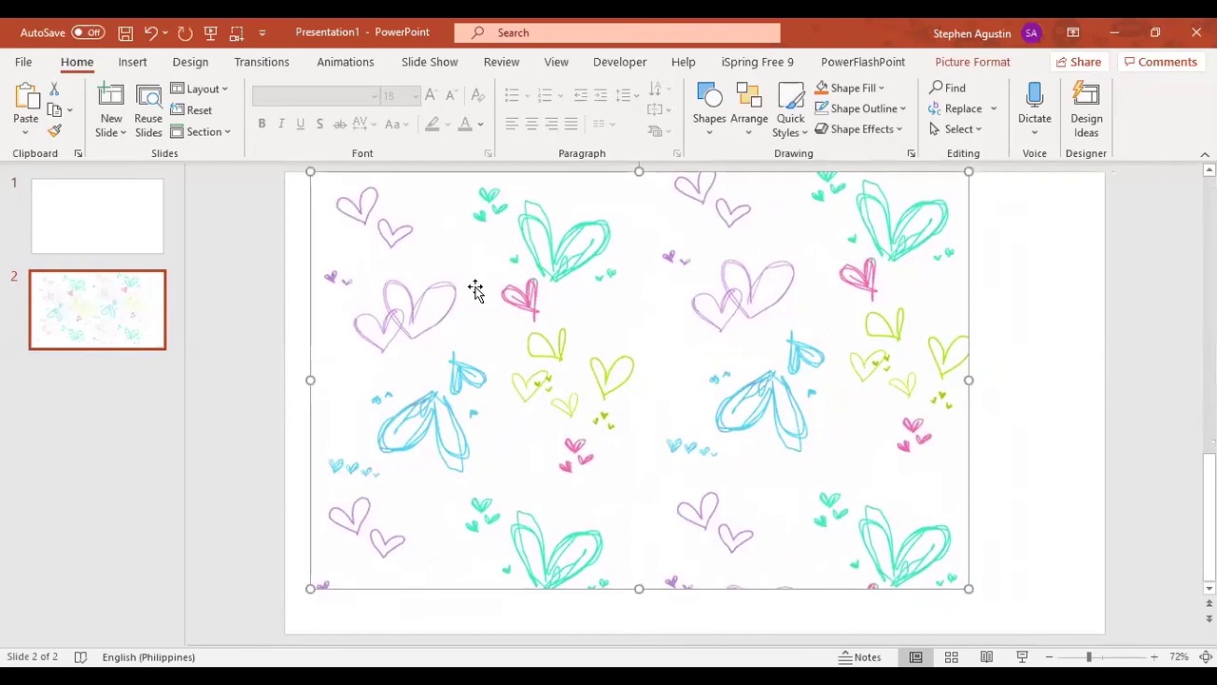
pyautogui.press('Left')
pyautogui.press('Left')
pyautogui.press('Left')
pyautogui.press('Left')
pyautogui.press('Left')
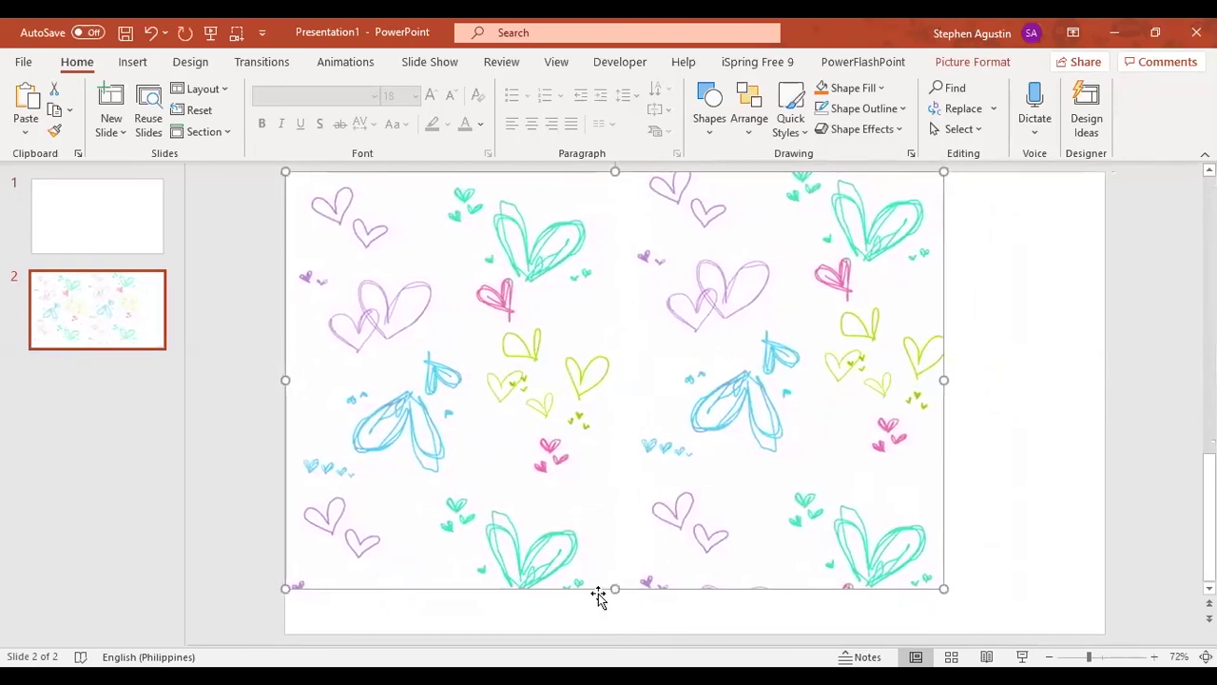
pyautogui.moveTo(616, 588); pyautogui.dragTo(615, 631)
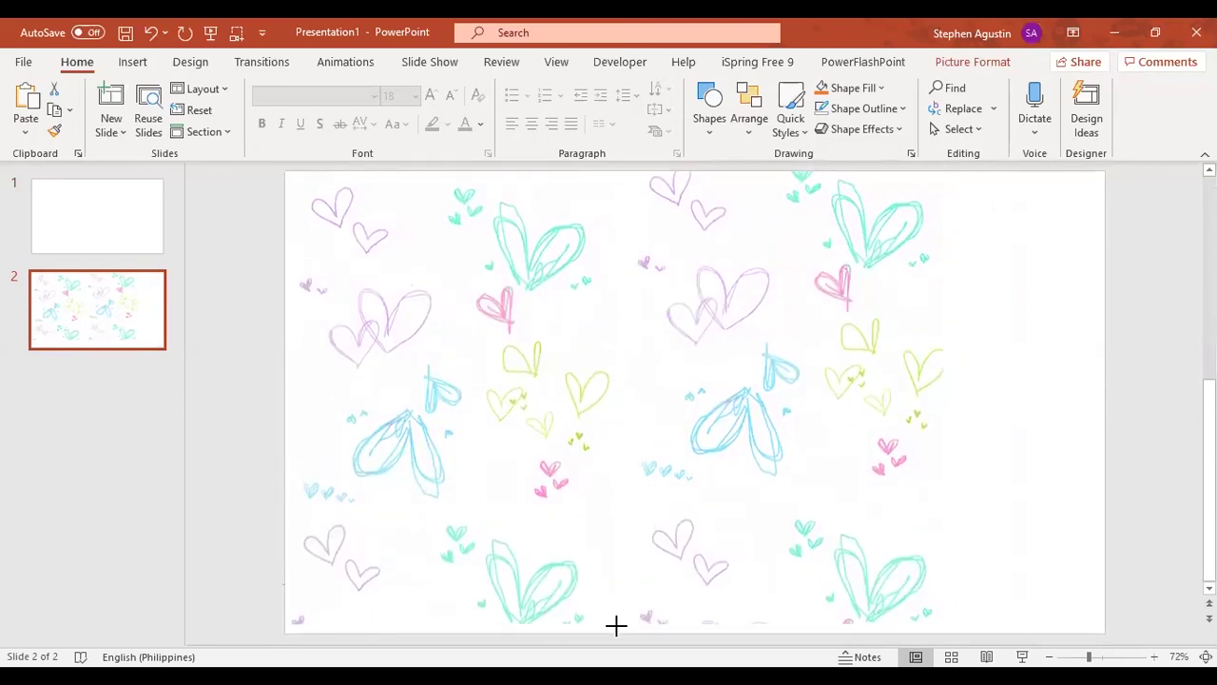
pyautogui.moveTo(943, 400); pyautogui.dragTo(1143, 403)
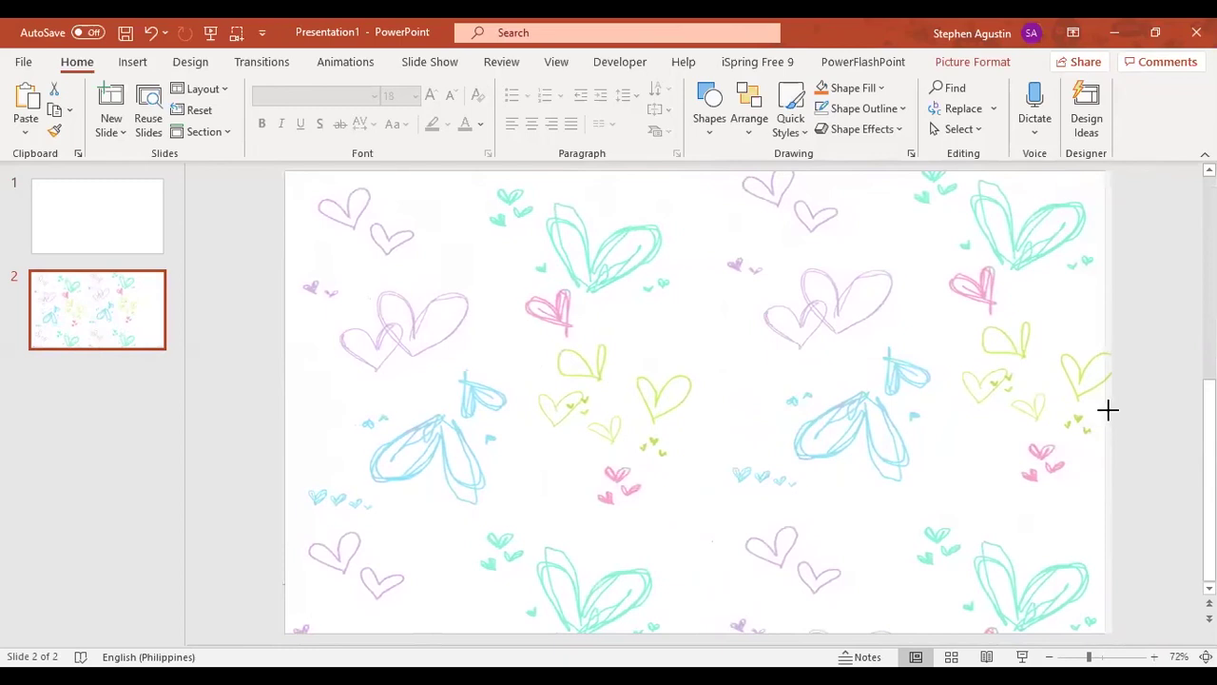
pyautogui.moveTo(1143, 402); pyautogui.dragTo(1105, 411)
# - Paste the cut photo pieces onto the hearts slide with Use Destination Theme
pyautogui.click(230, 255)
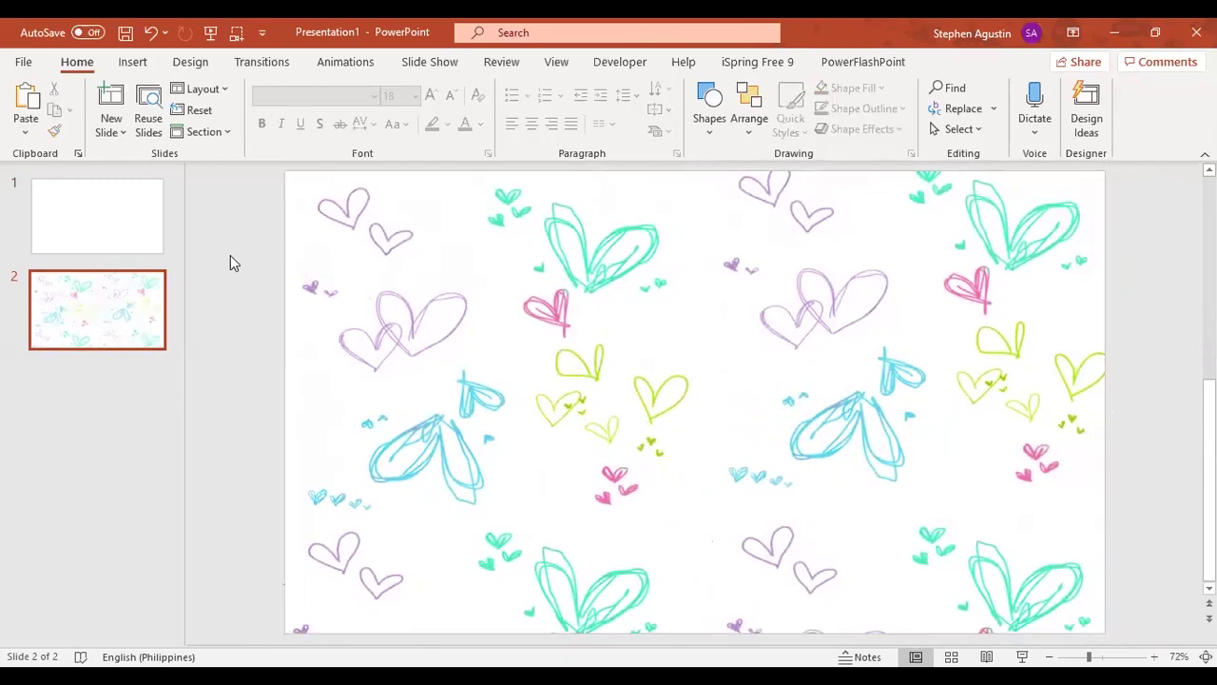
pyautogui.rightClick(230, 255)
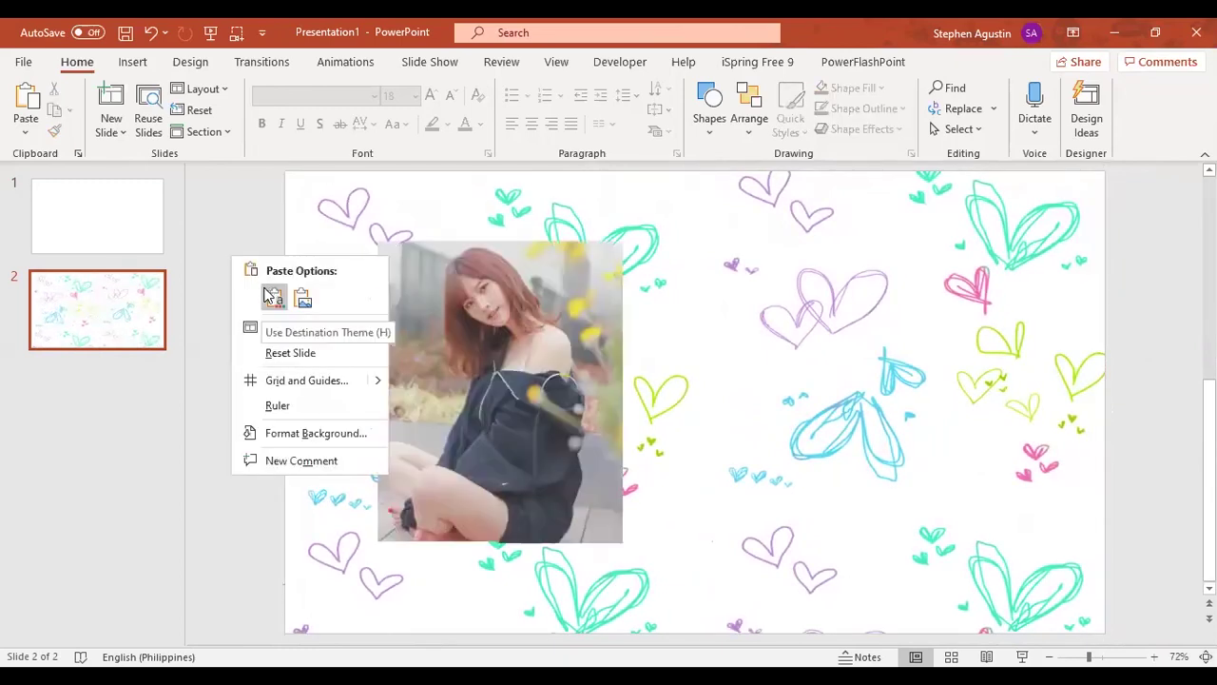
pyautogui.click(271, 297)
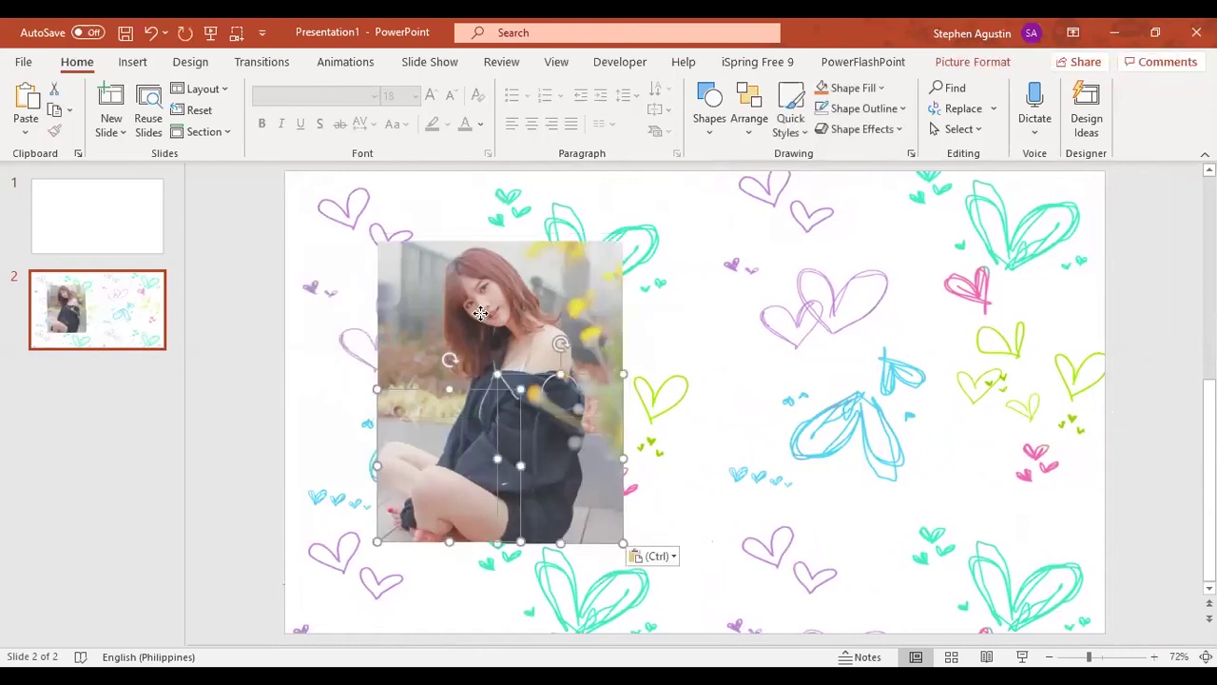
pyautogui.moveTo(493, 319); pyautogui.dragTo(609, 309)
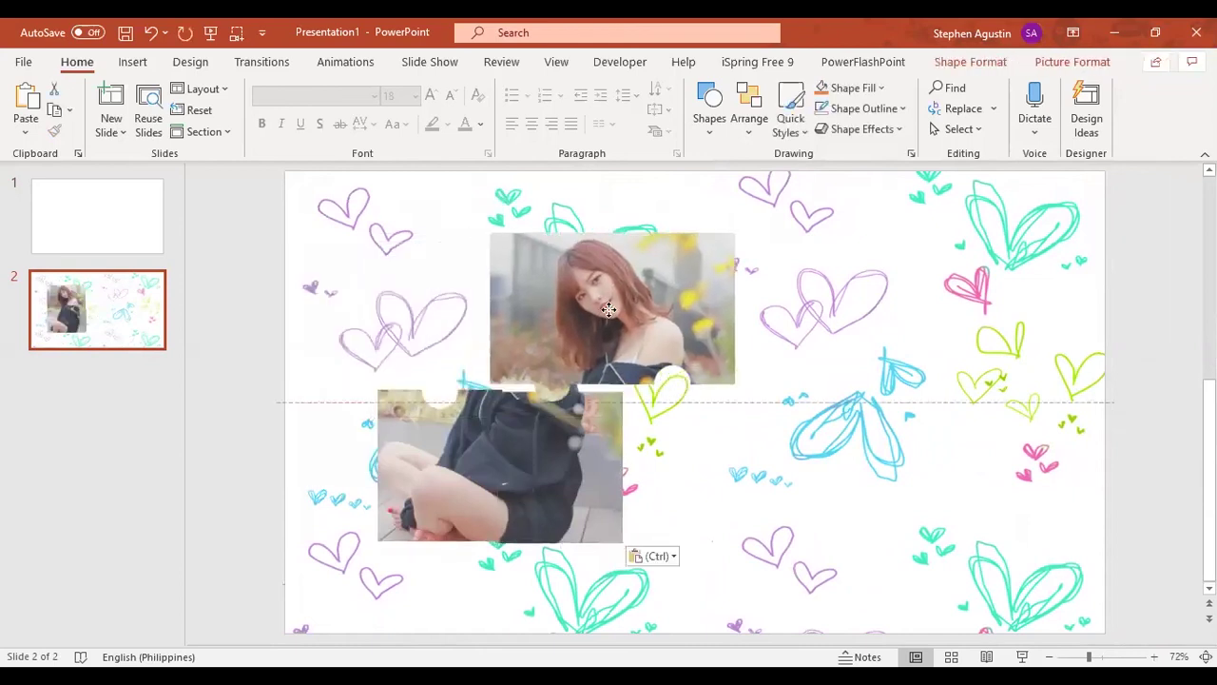
pyautogui.click(151, 32)
# - Shift all four pieces right together, trying Align Center and undoing it
pyautogui.moveTo(209, 189); pyautogui.dragTo(675, 593)
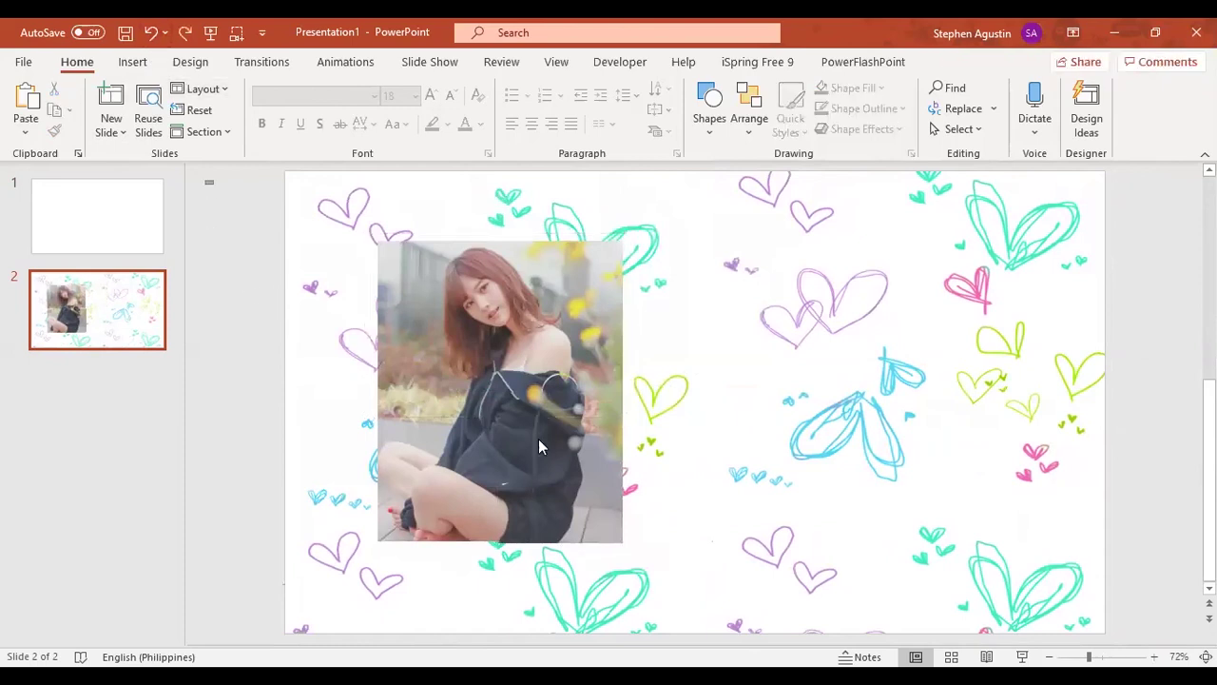
pyautogui.press('Right')
pyautogui.press('Right')
pyautogui.press('Right')
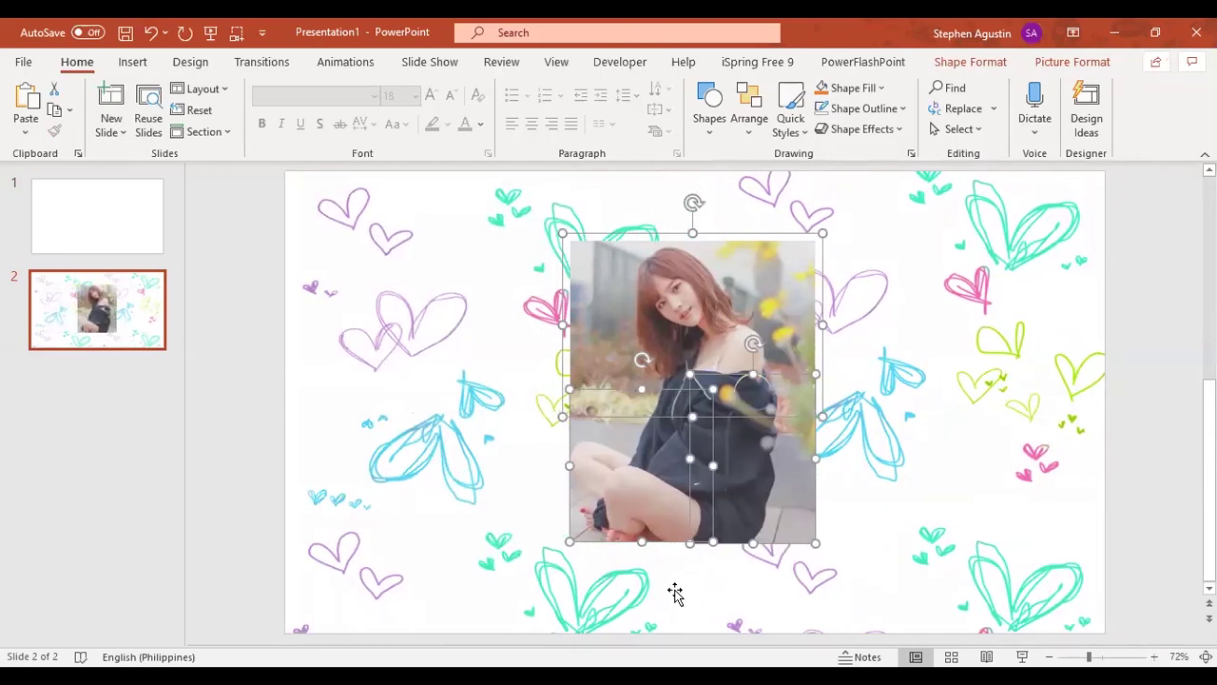
pyautogui.hotkey('ctrl', 'Left')
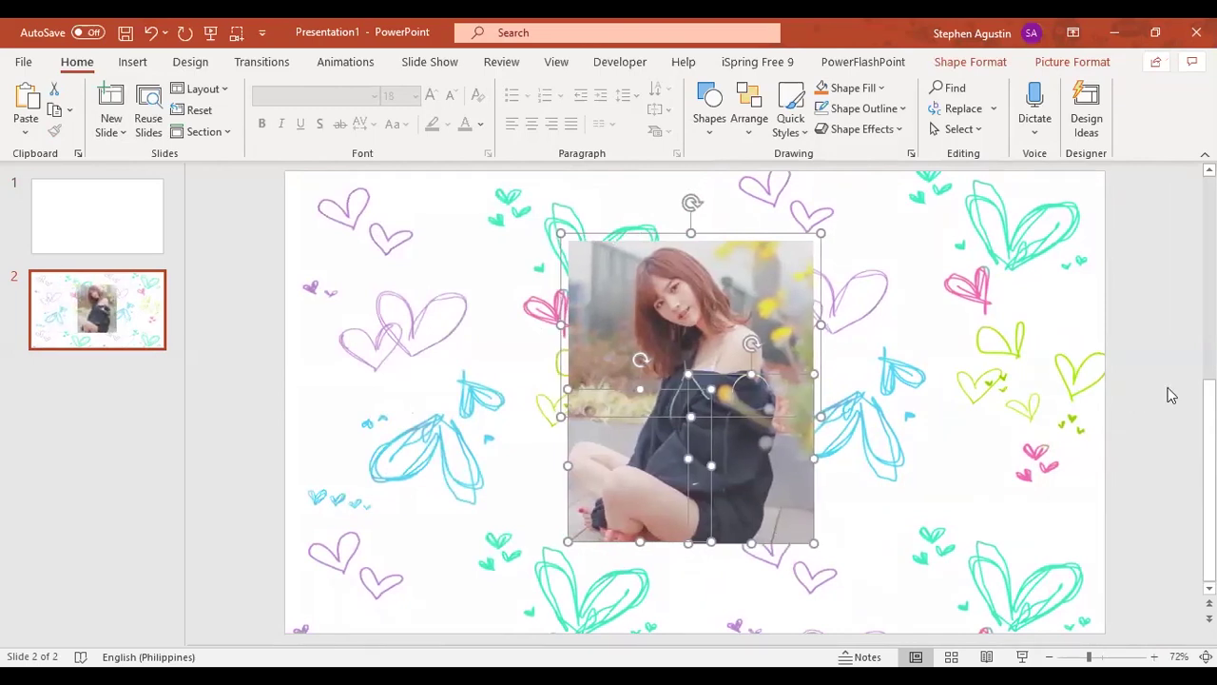
pyautogui.click(980, 61)
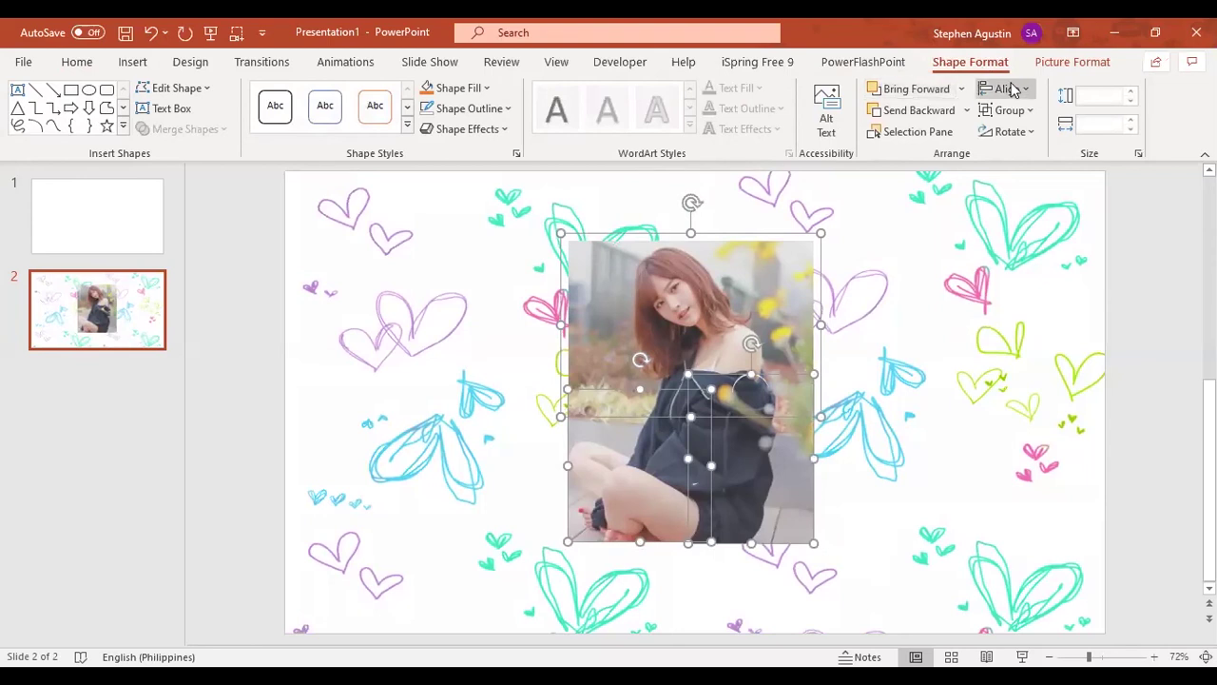
pyautogui.click(1006, 88)
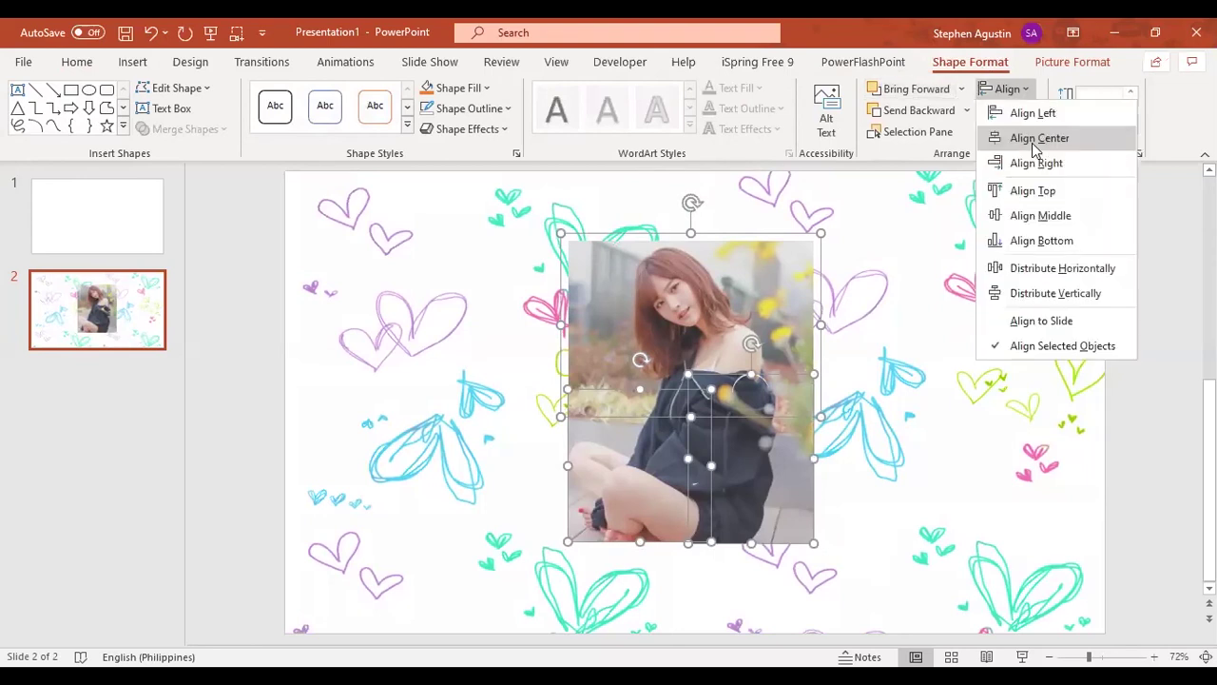
pyautogui.click(1035, 140)
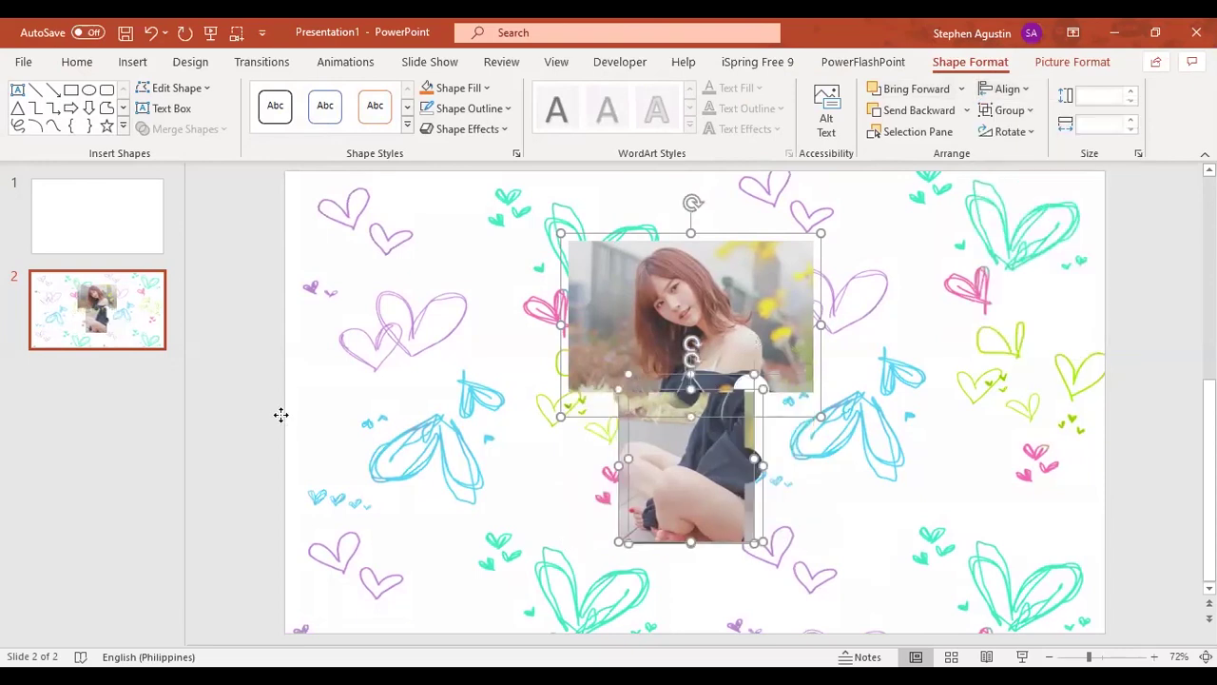
pyautogui.click(280, 413)
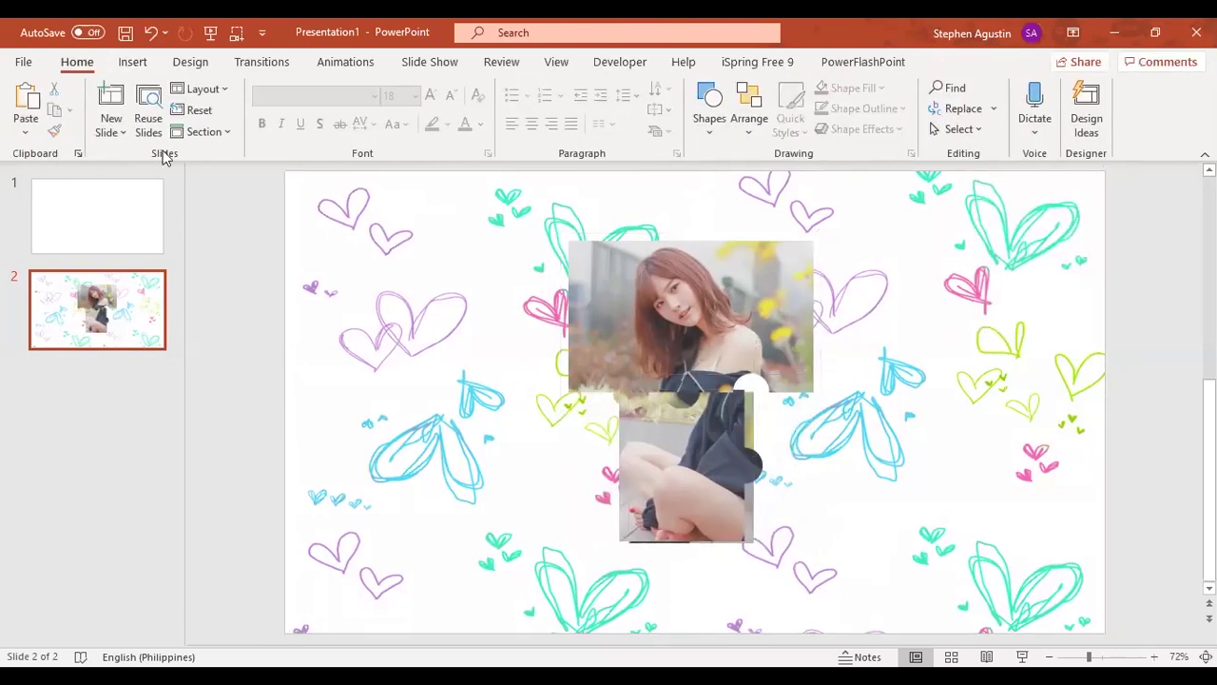
pyautogui.hotkey('ctrl', 'z')
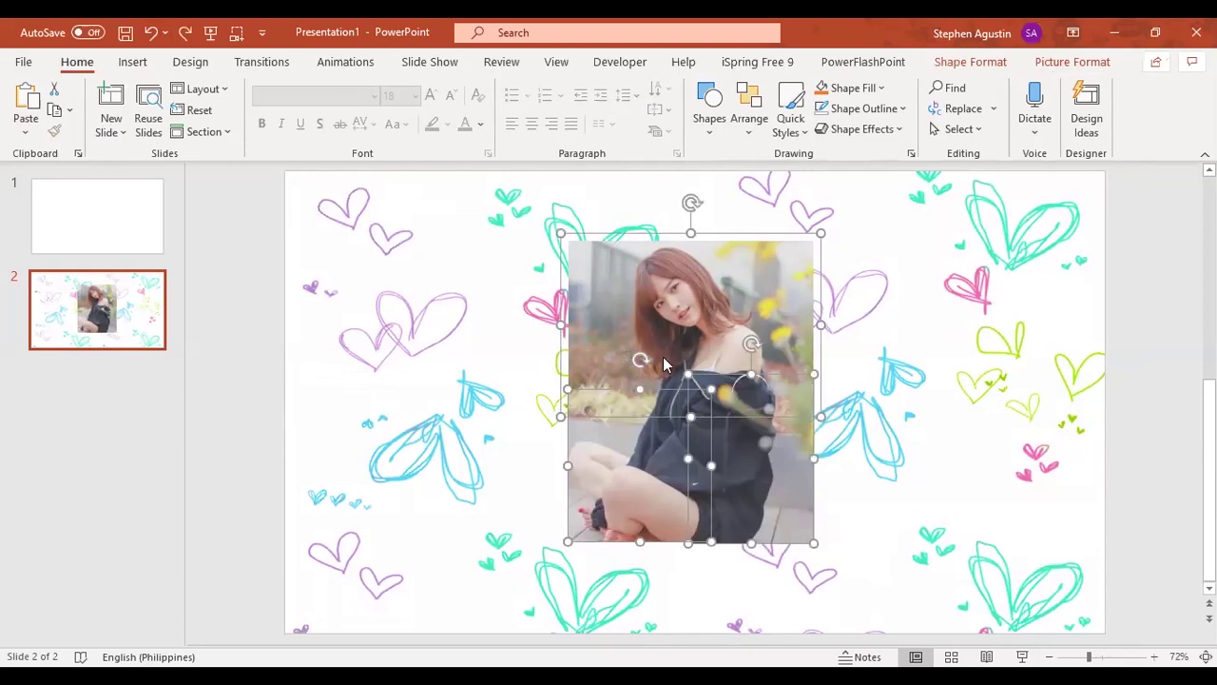
# - Group the photo pieces and align the group to the slide's center and middle
pyautogui.rightClick(625, 360)
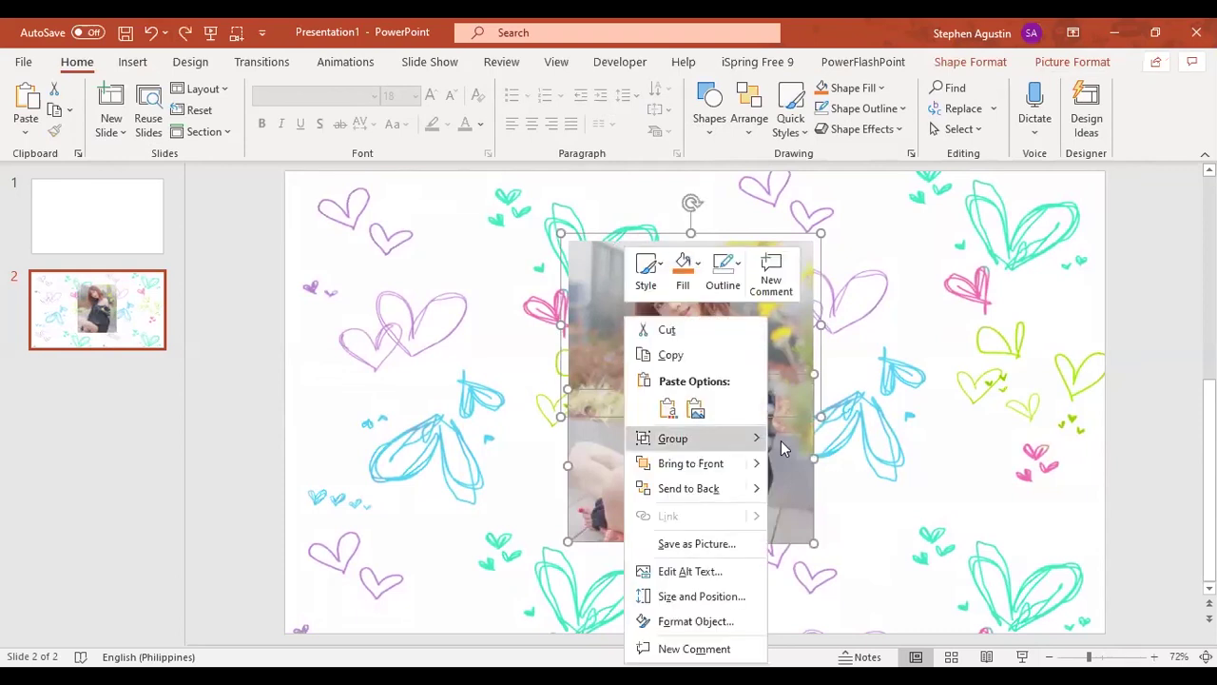
pyautogui.click(781, 441)
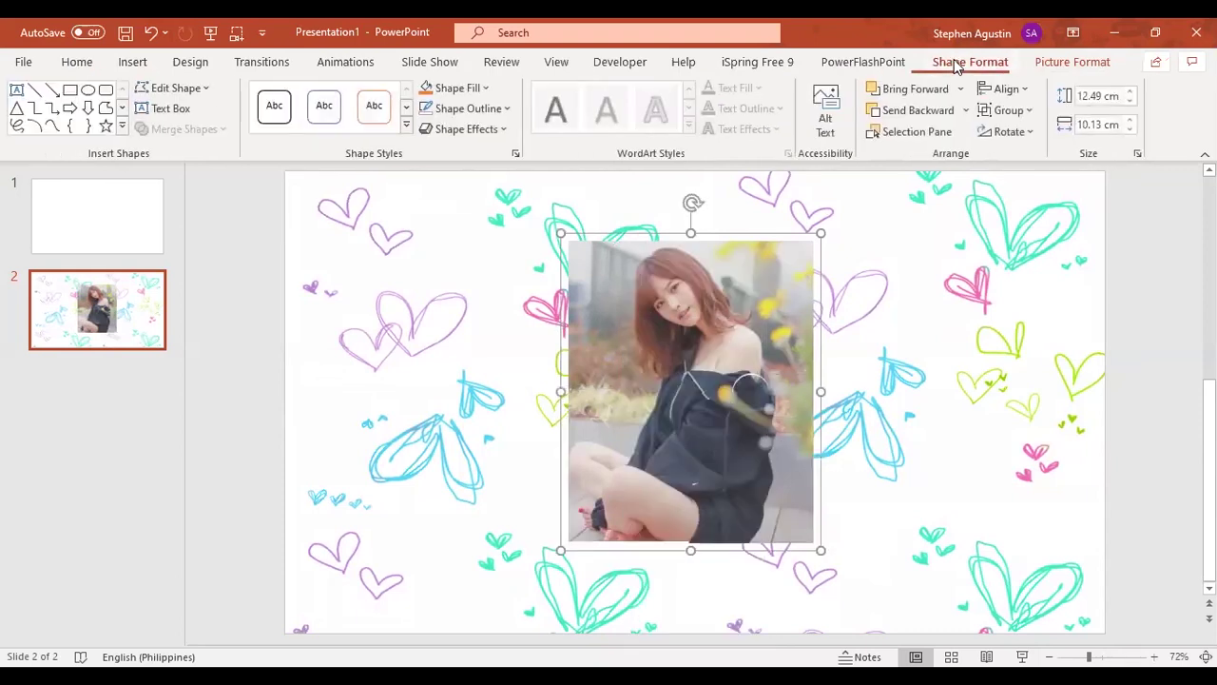
pyautogui.click(1008, 90)
pyautogui.click(1028, 140)
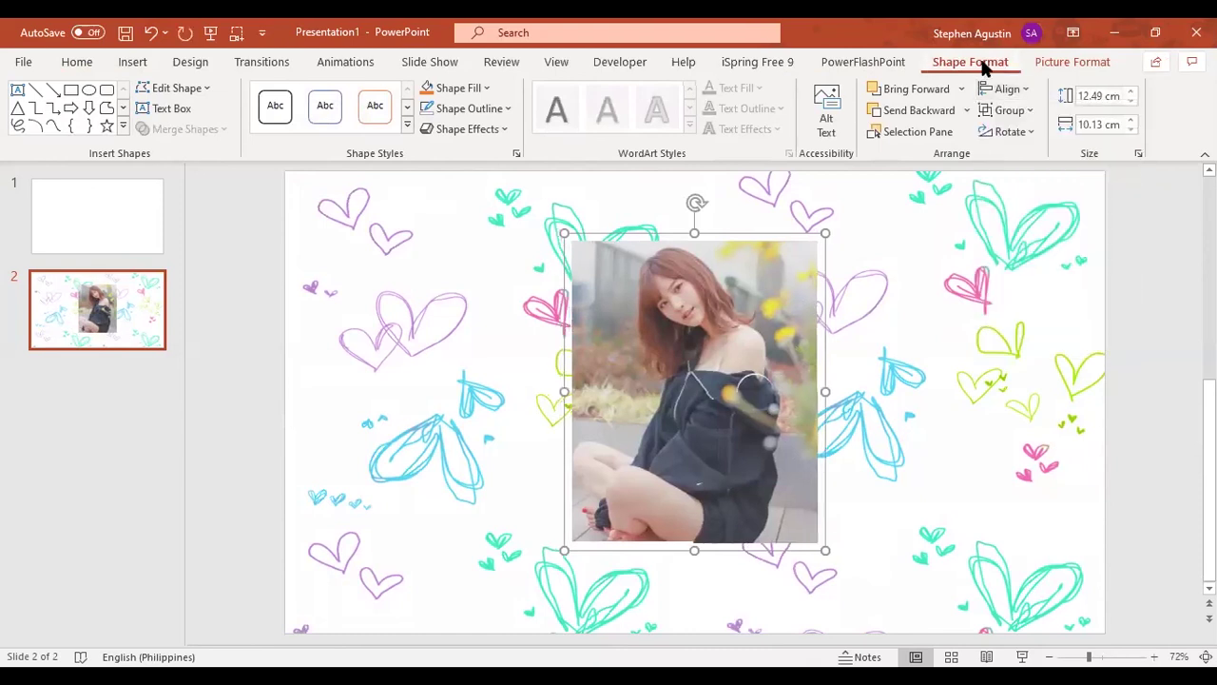
pyautogui.click(1026, 110)
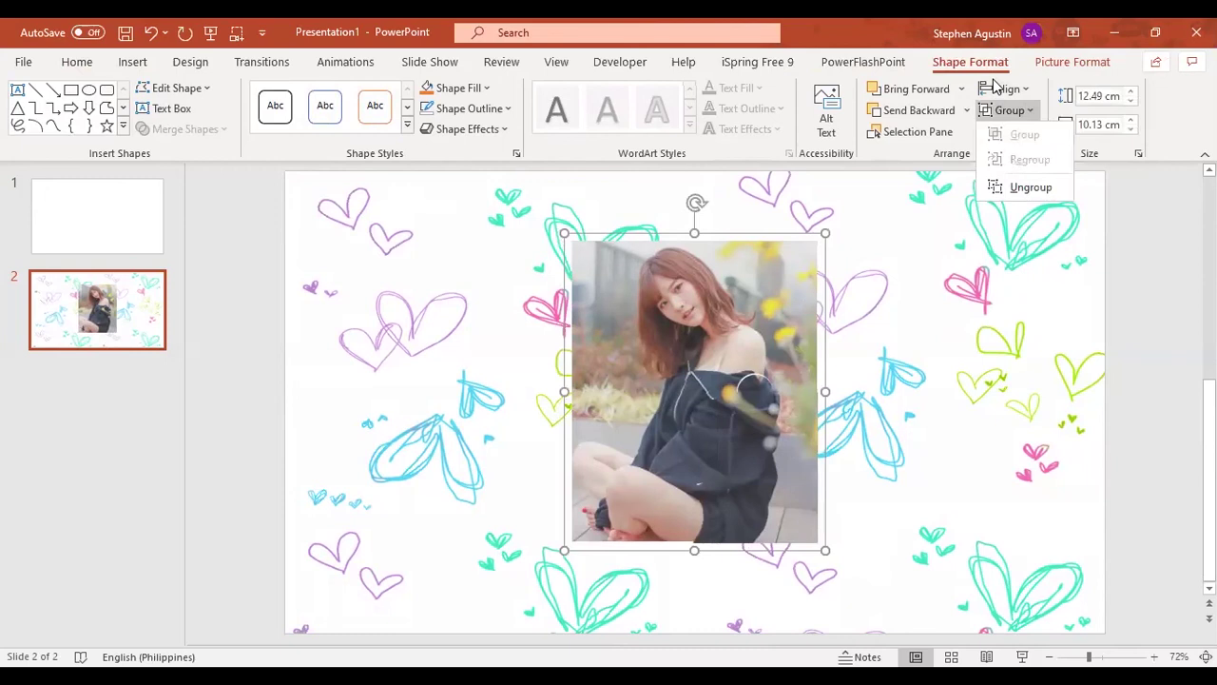
pyautogui.click(999, 88)
pyautogui.click(1044, 217)
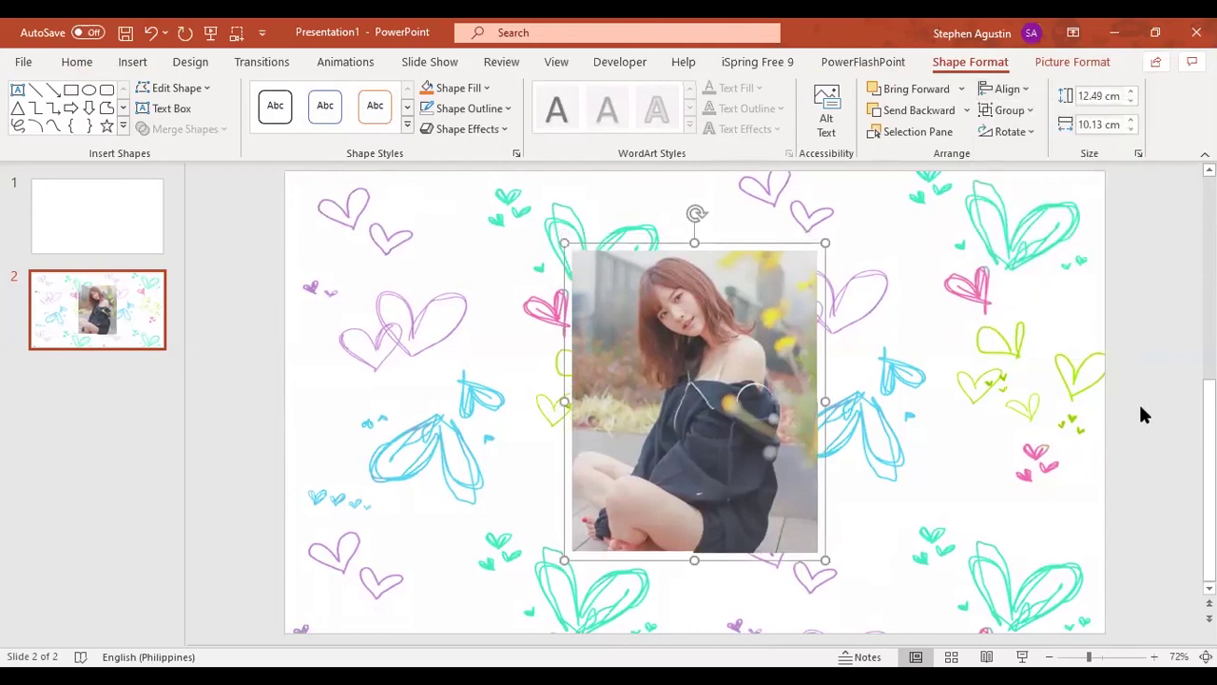
# - Ungroup the pieces back into separate shapes and select the lower-right piece
pyautogui.rightClick(701, 284)
pyautogui.moveTo(815, 409)
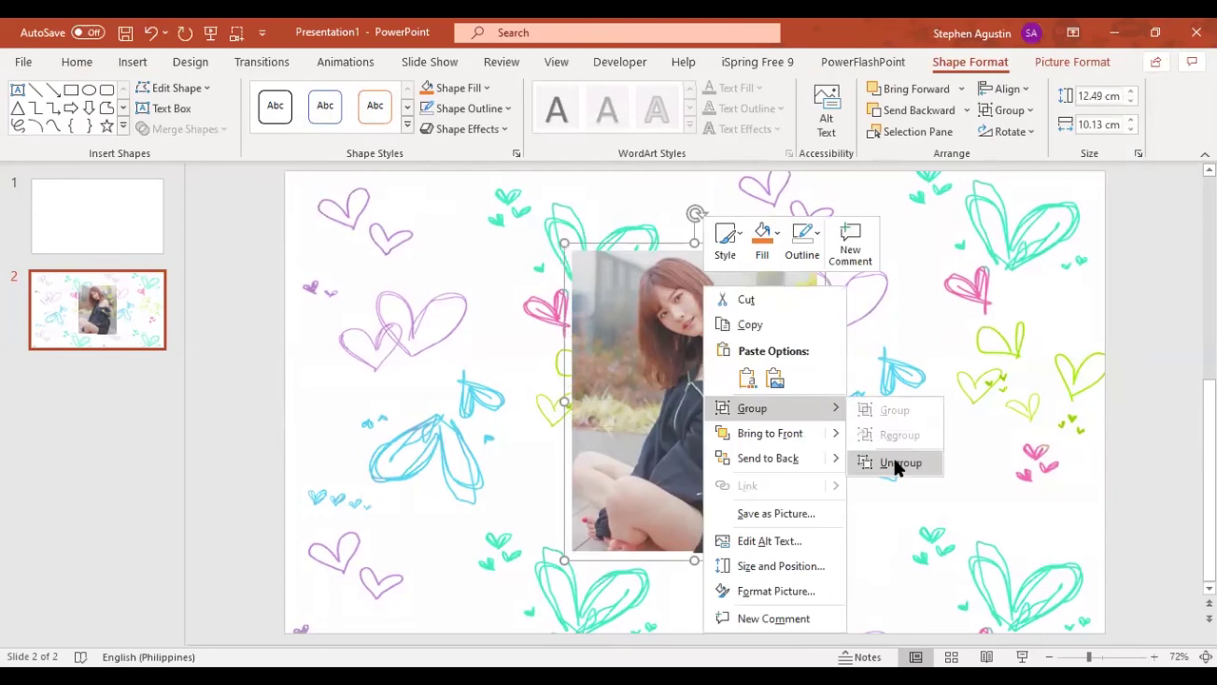
pyautogui.click(898, 466)
pyautogui.click(1176, 390)
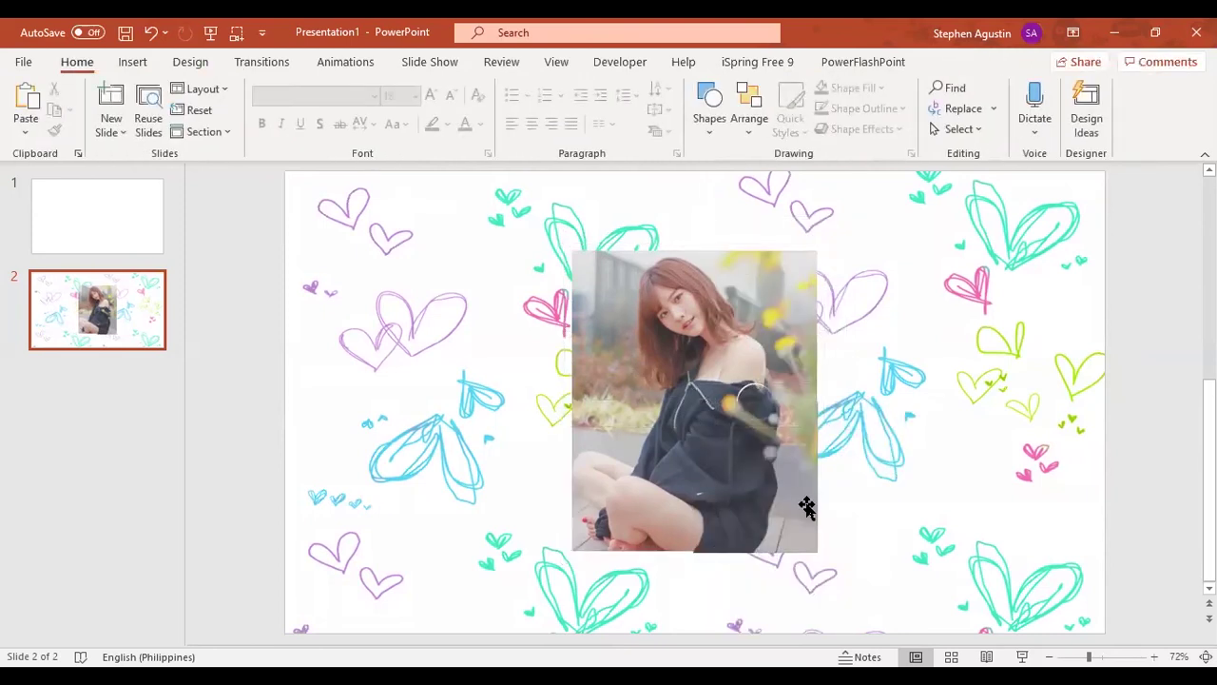
pyautogui.click(772, 484)
# - Rotate the lower-right piece clockwise, shift it down-right, then select all pieces
pyautogui.moveTo(755, 351); pyautogui.dragTo(822, 374)
pyautogui.moveTo(805, 472); pyautogui.dragTo(812, 486)
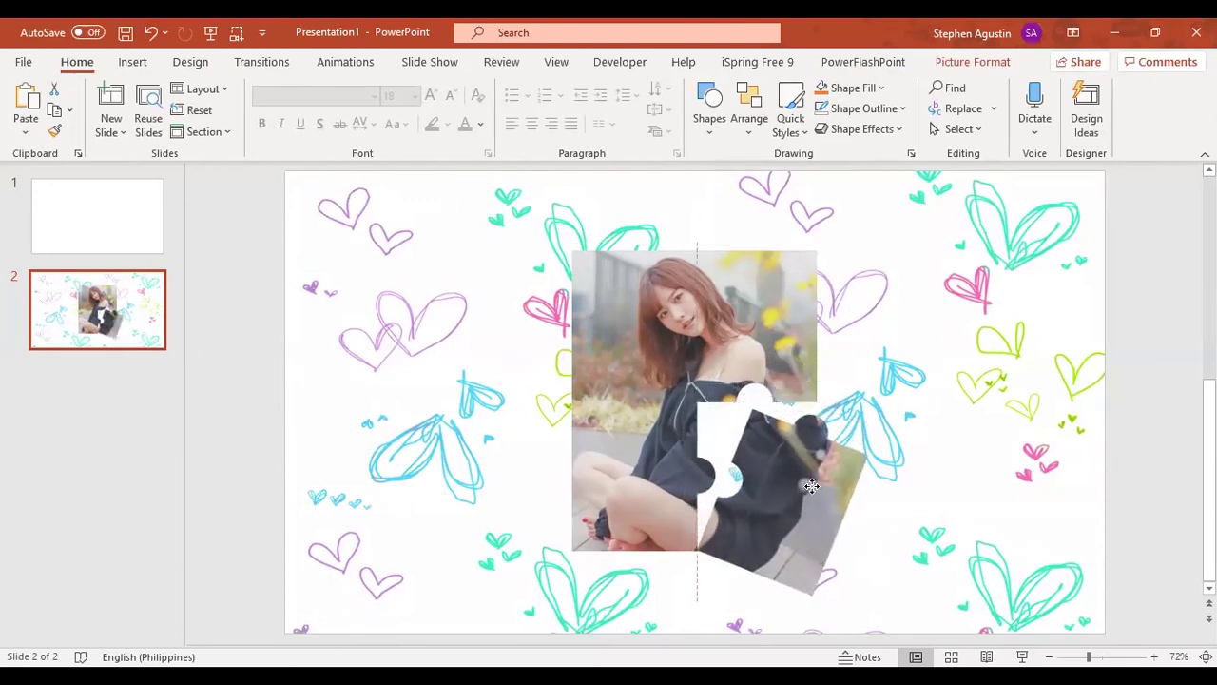
pyautogui.click(1142, 393)
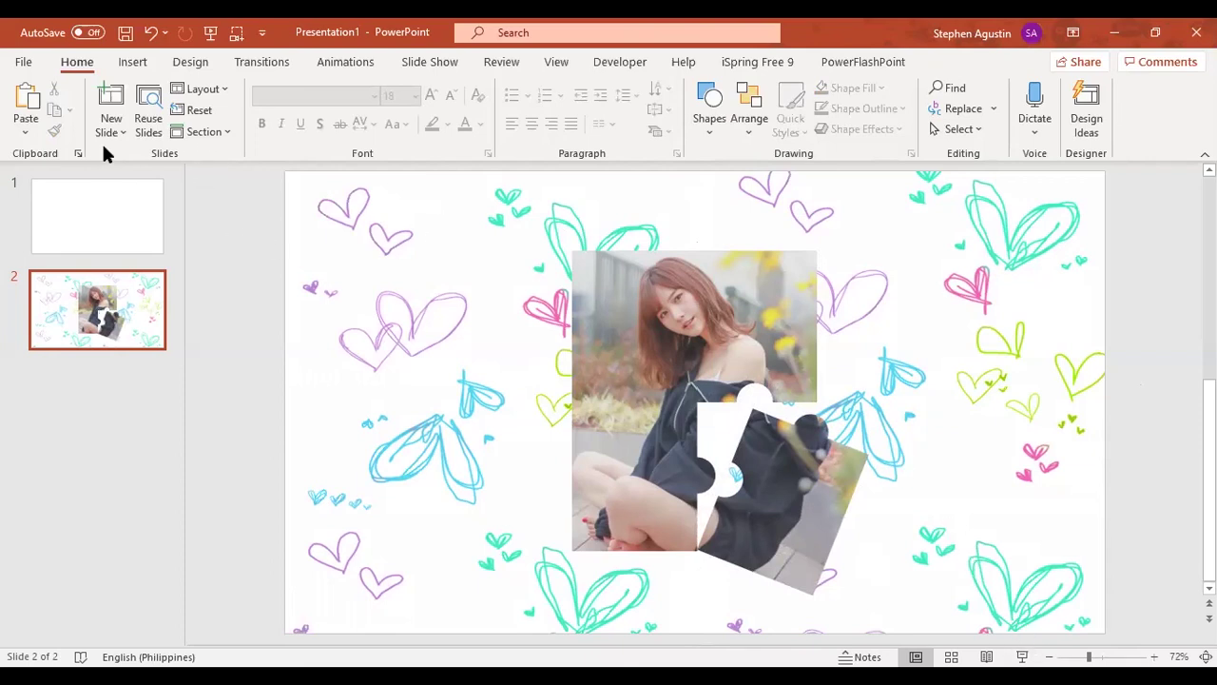
pyautogui.moveTo(245, 212)
pyautogui.mouseDown()
pyautogui.moveTo(1146, 573)
pyautogui.moveTo(1129, 640)
pyautogui.mouseUp()
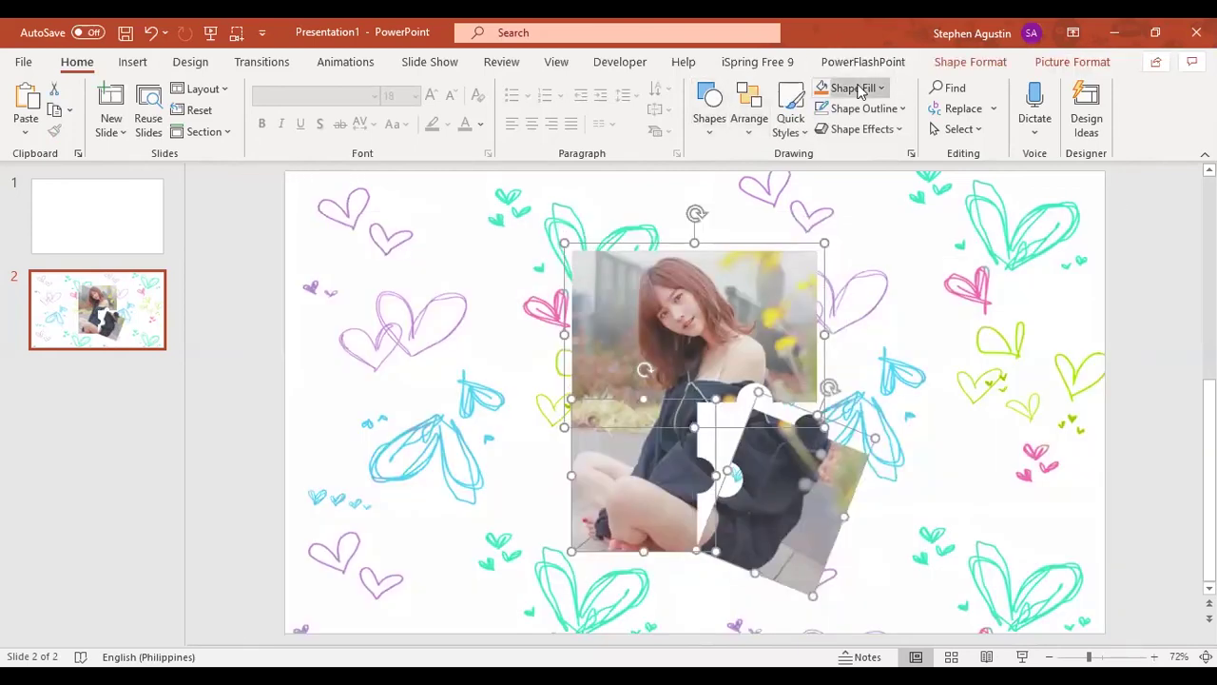
# - Apply the Outer 'Offset: Right' shadow to all the selected jigsaw pieces
pyautogui.click(875, 131)
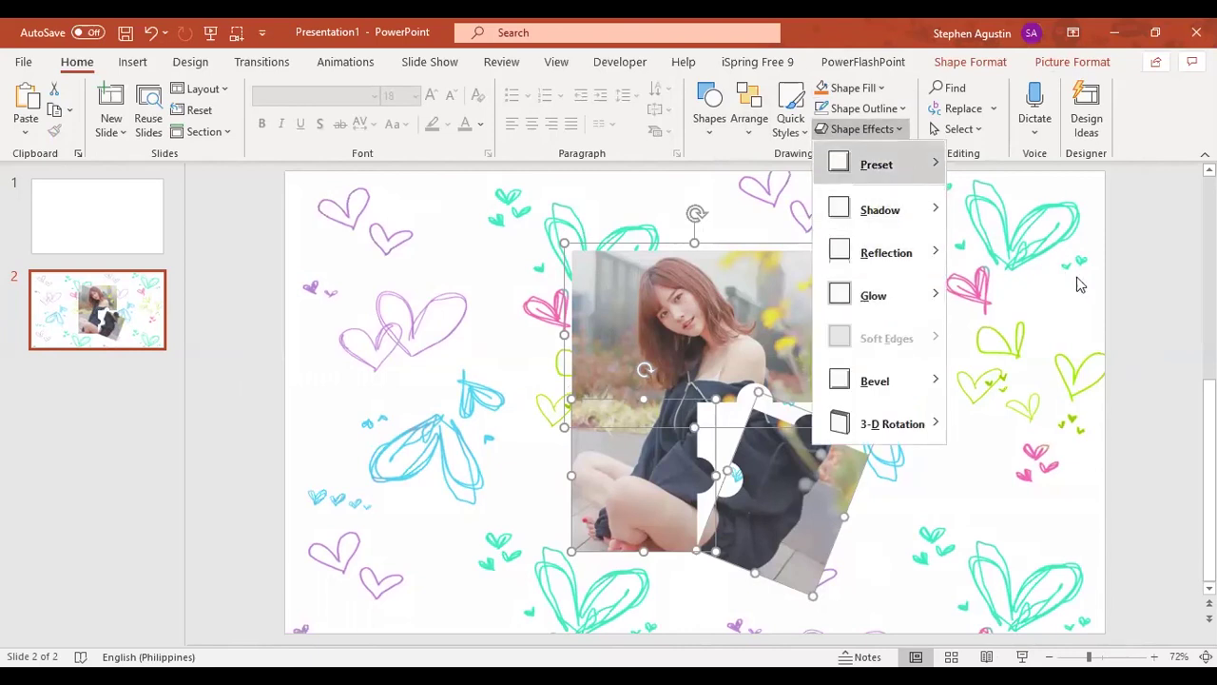
pyautogui.moveTo(919, 171)
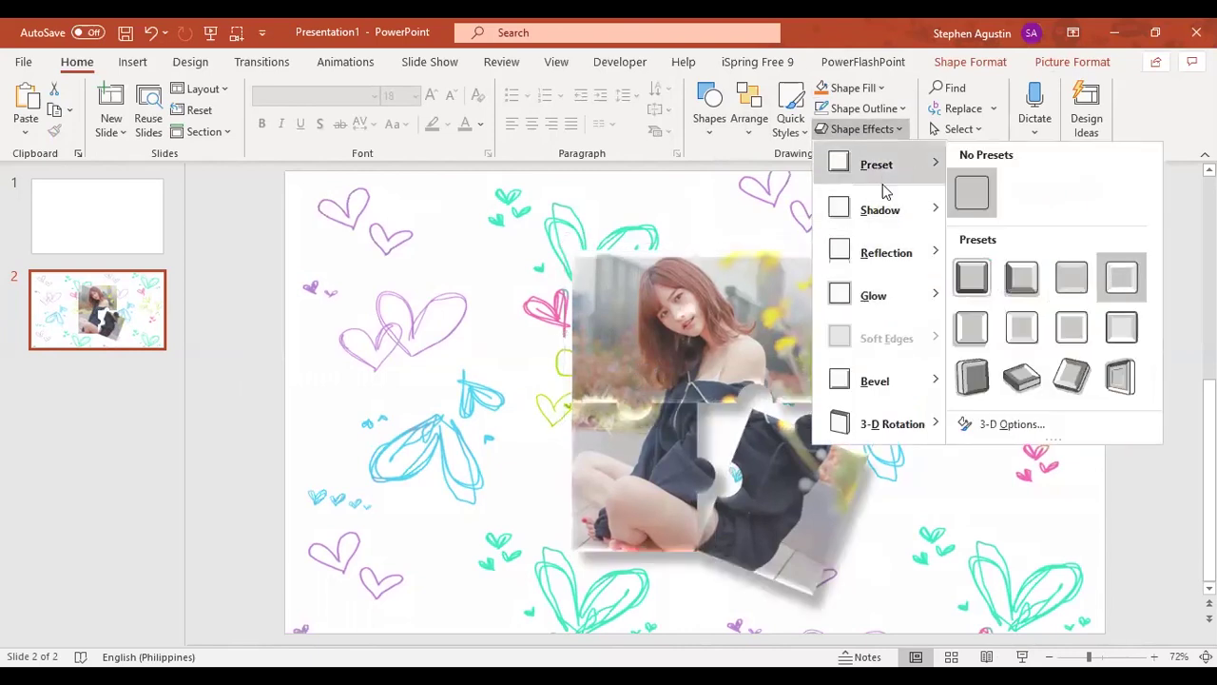
pyautogui.moveTo(906, 212)
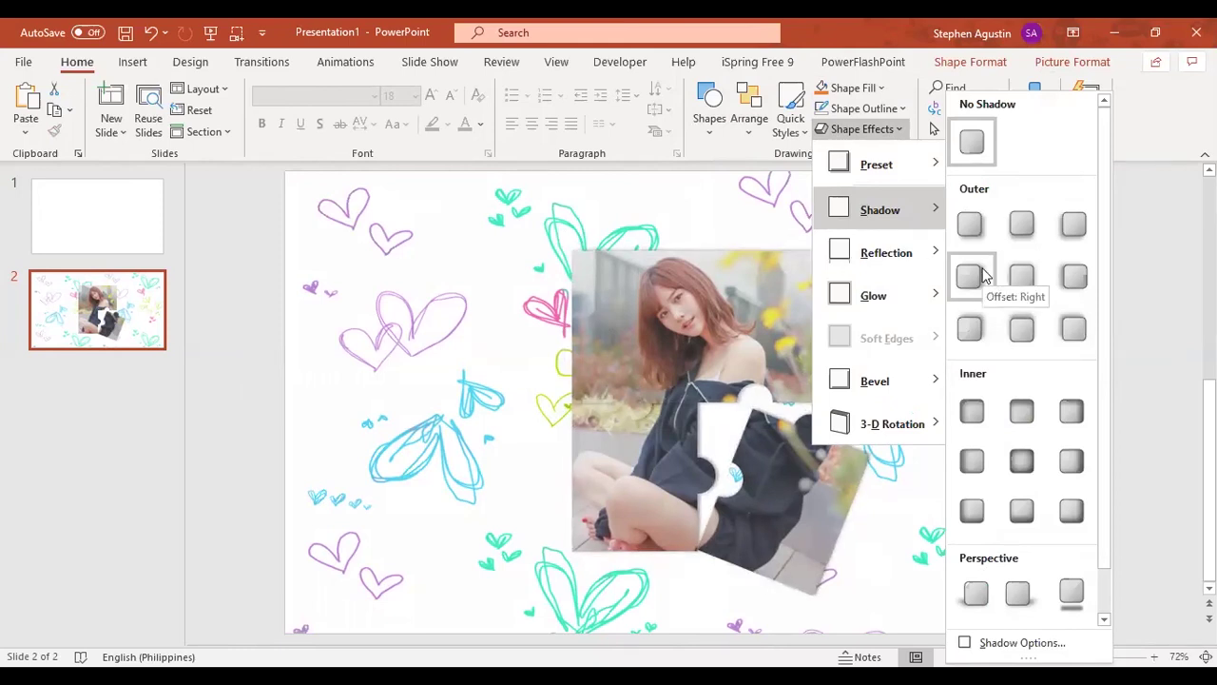
pyautogui.click(984, 275)
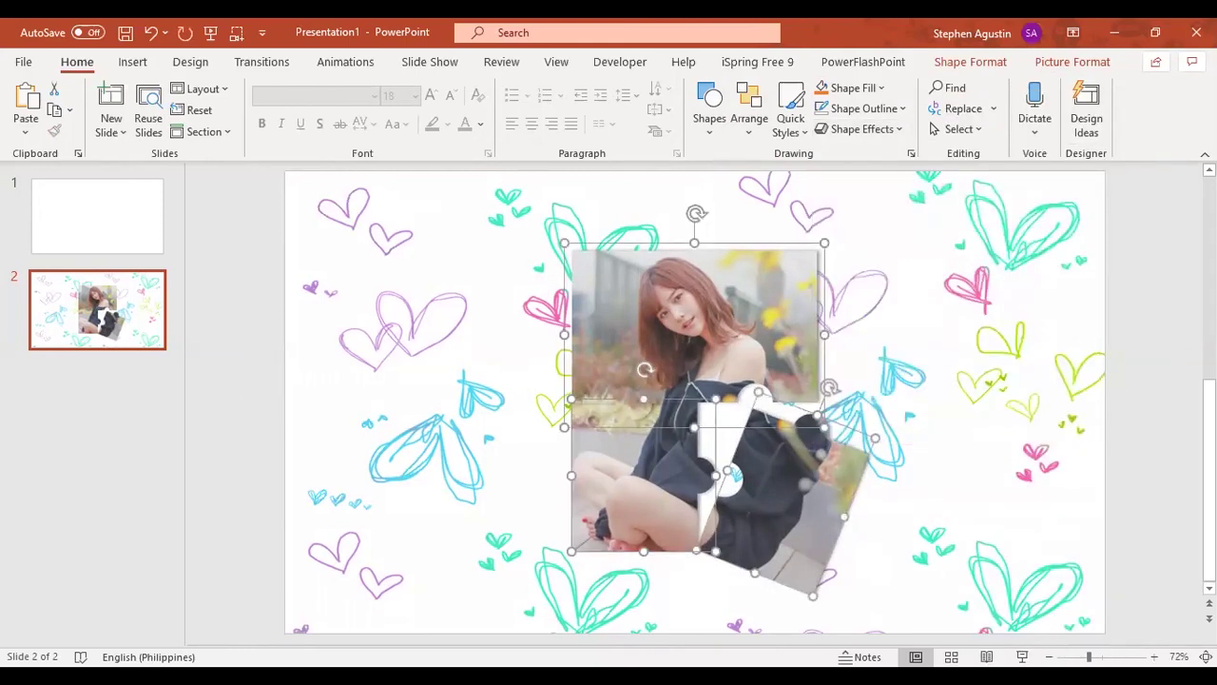
pyautogui.click(1180, 470)
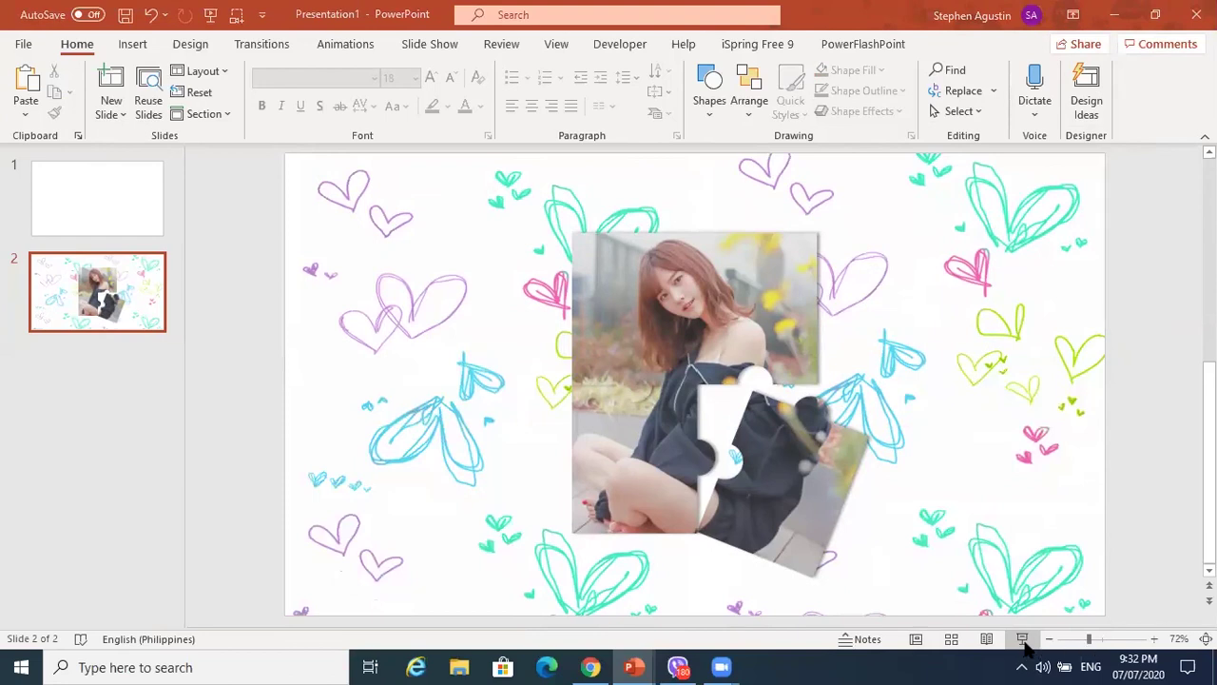
# - Play the hearts slide full screen from the status-bar Slide Show button
pyautogui.click(1020, 639)
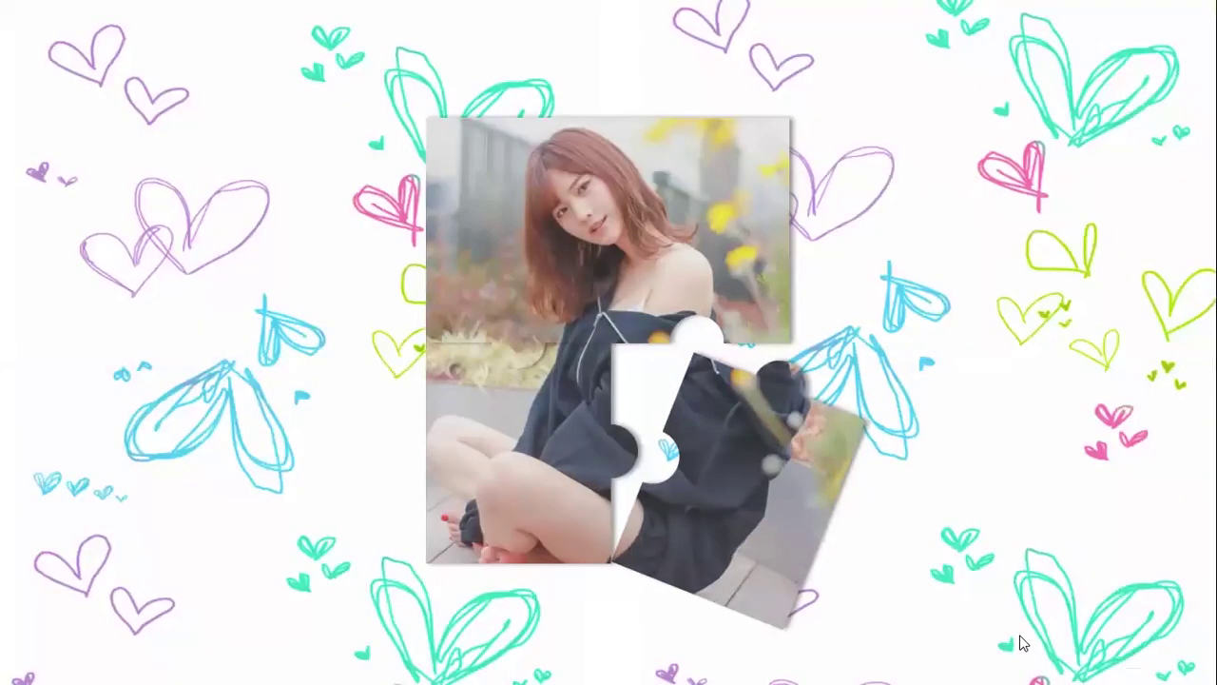